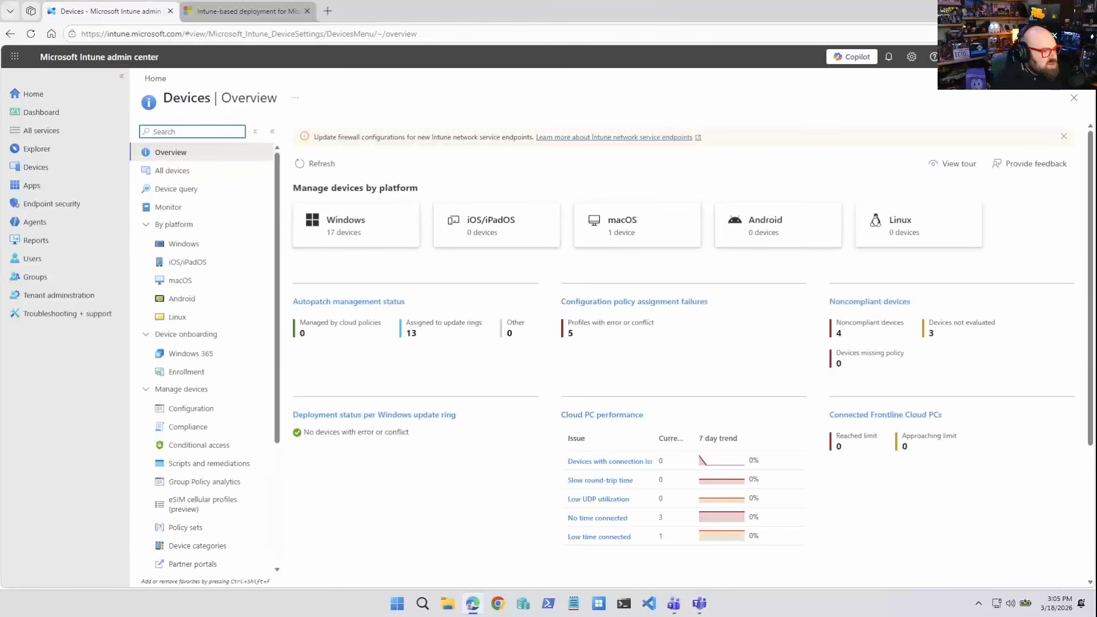
# - Review the Microsoft Learn article on deploying Defender for Endpoint on macOS with Intune, including its configuration profile steps
pyautogui.hotkey('ctrl', 'Tab')
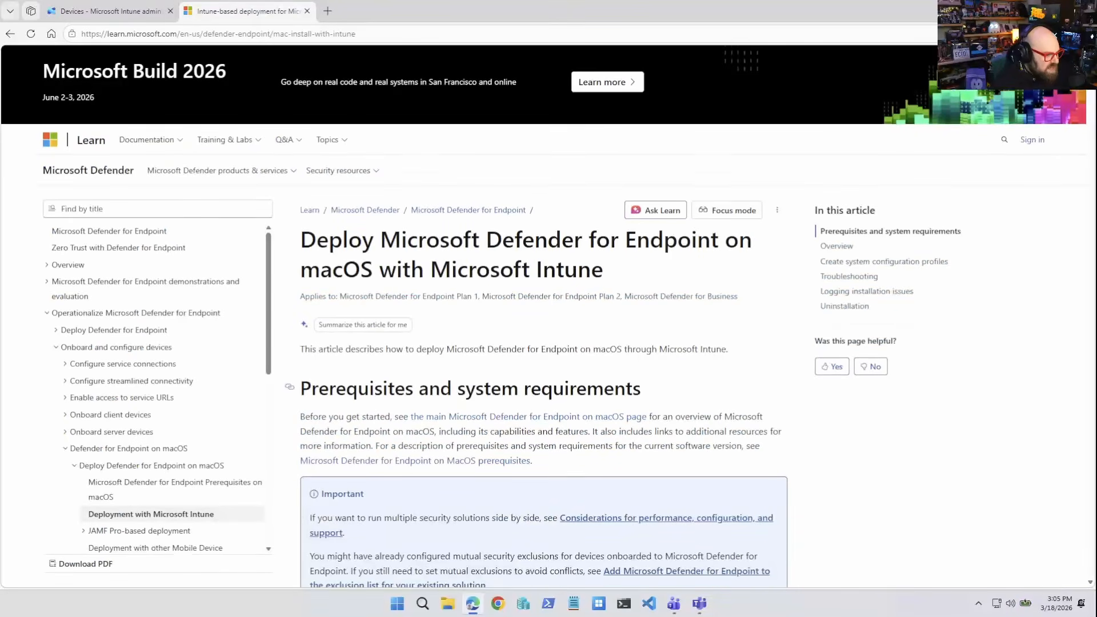
pyautogui.scroll(-2, 151, 375)
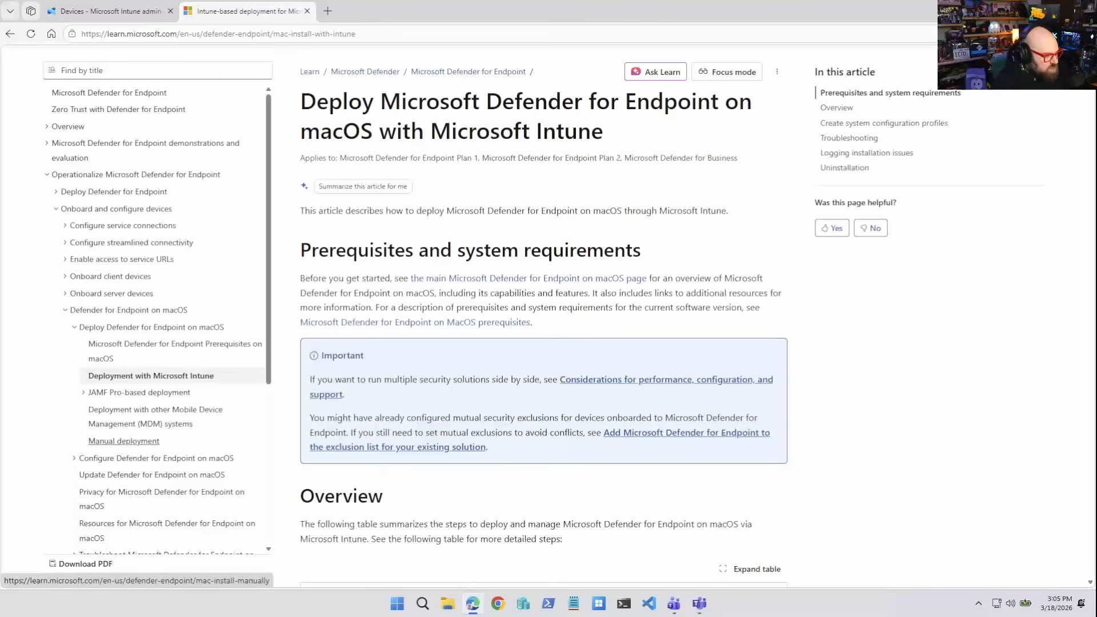
pyautogui.scroll(3, 123, 441)
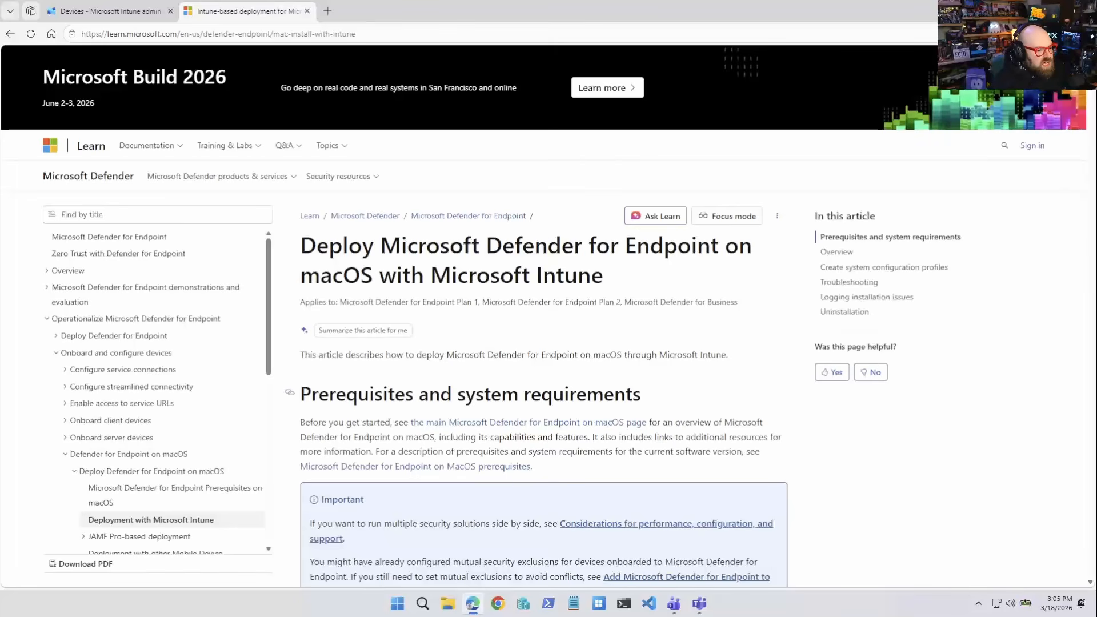
pyautogui.scroll(-1, 514, 426)
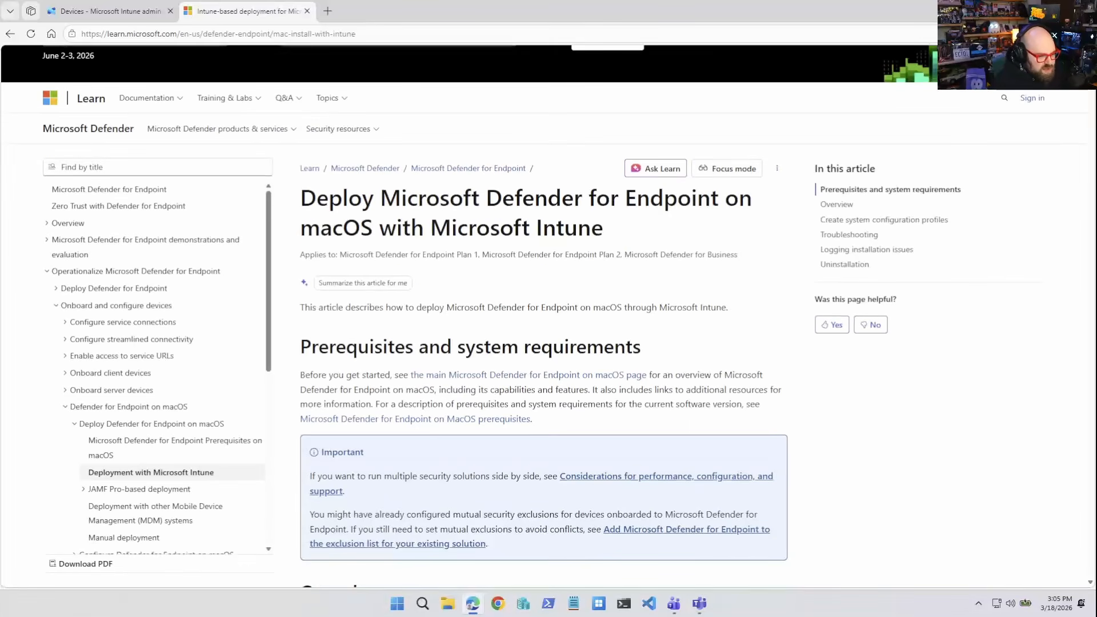
pyautogui.scroll(-15, 543, 314)
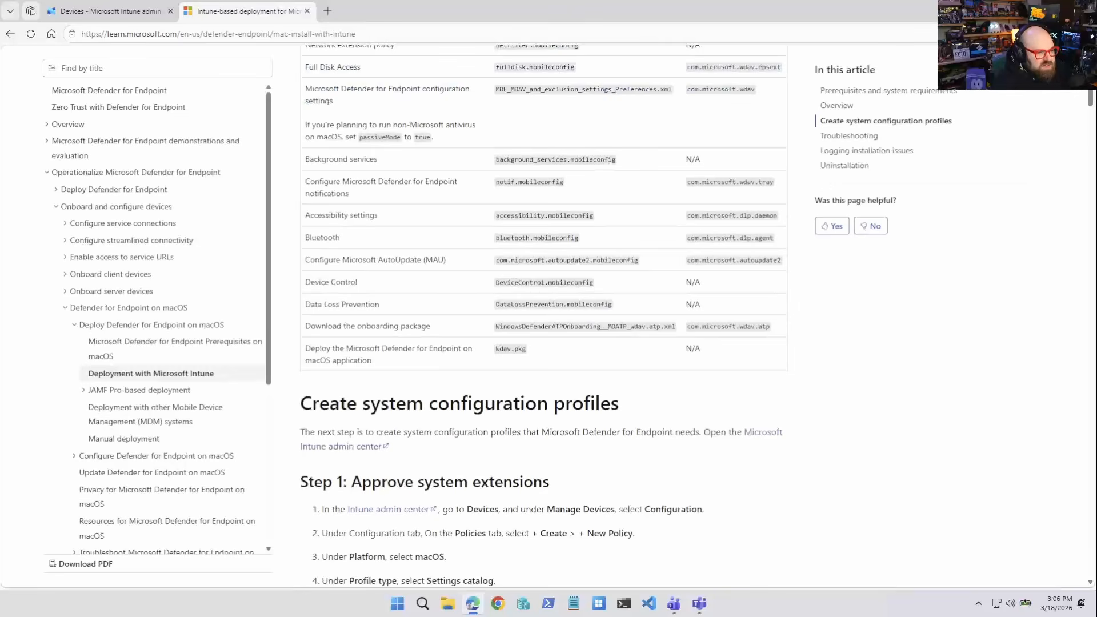
pyautogui.scroll(1, 542, 314)
pyautogui.scroll(-18, 543, 314)
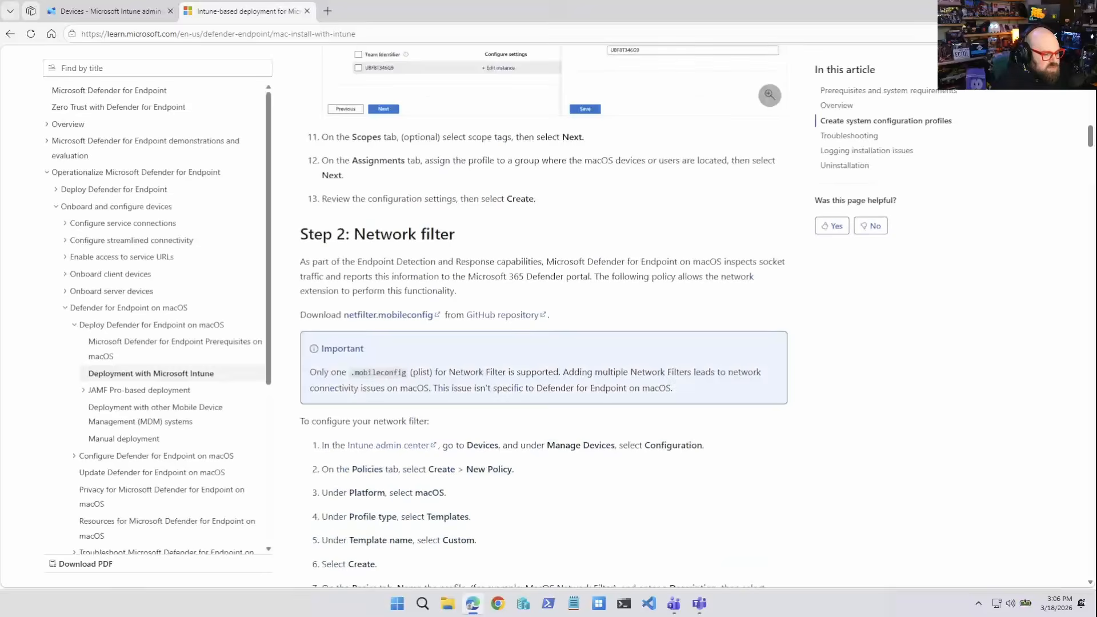
pyautogui.scroll(-12, 542, 314)
pyautogui.scroll(9, 542, 314)
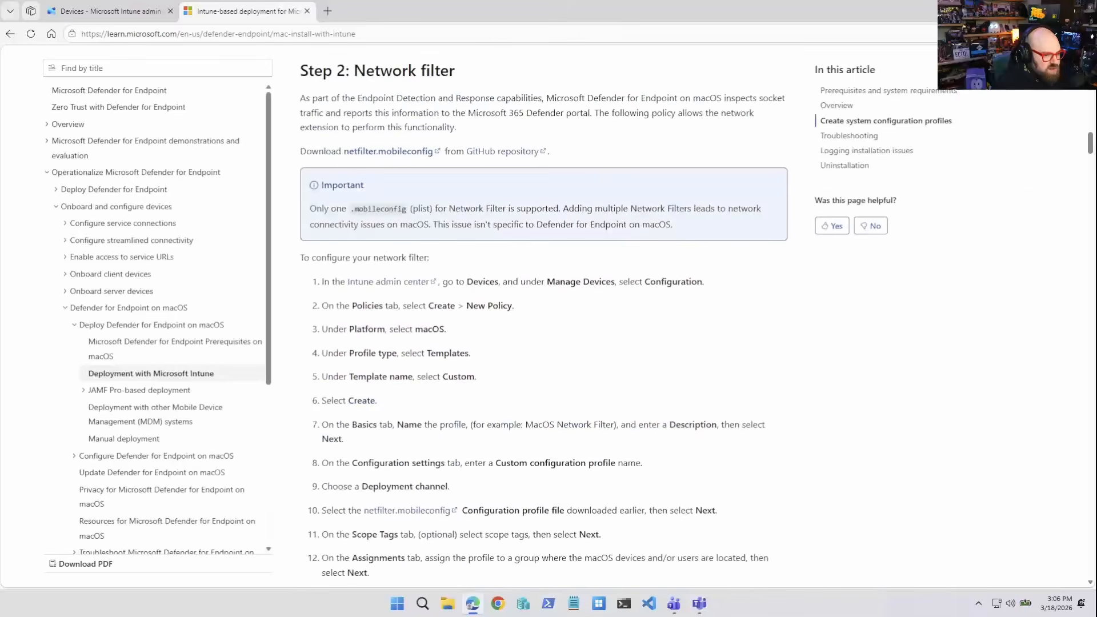
pyautogui.scroll(20, 543, 314)
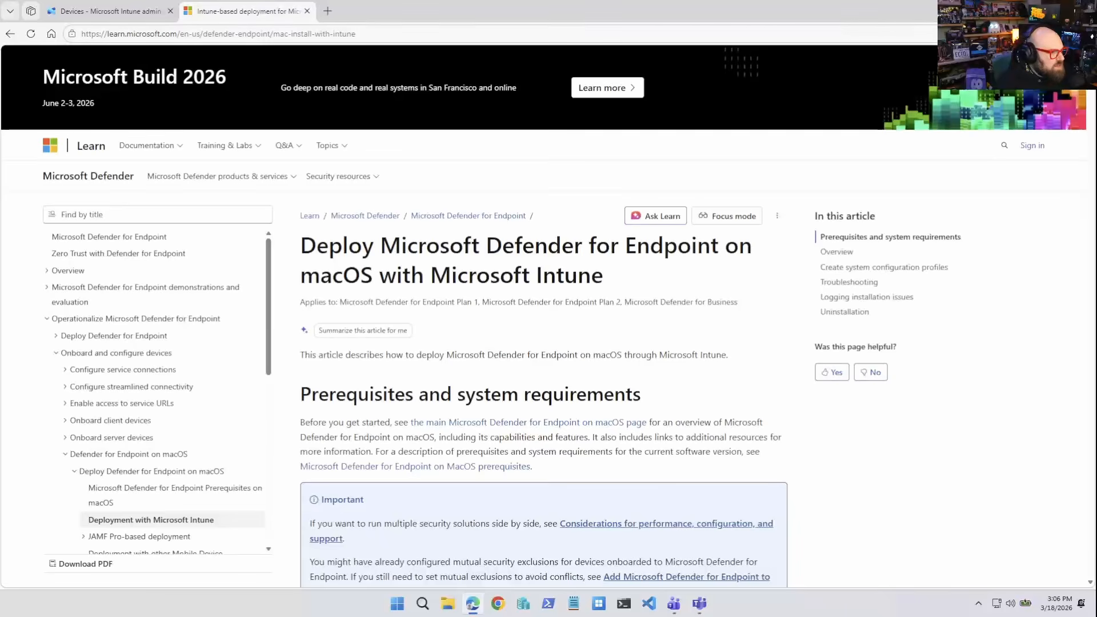
# - Open the Microsoft Defender portal from Intune's Endpoint security area, signing in with the first listed account
pyautogui.click(109, 11)
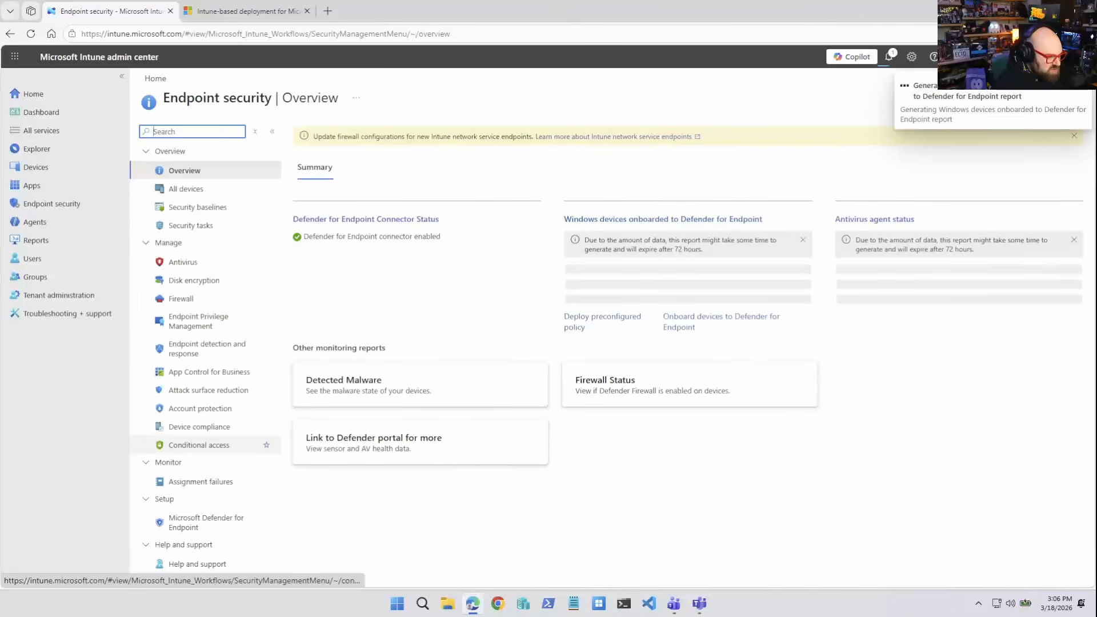
pyautogui.click(207, 522)
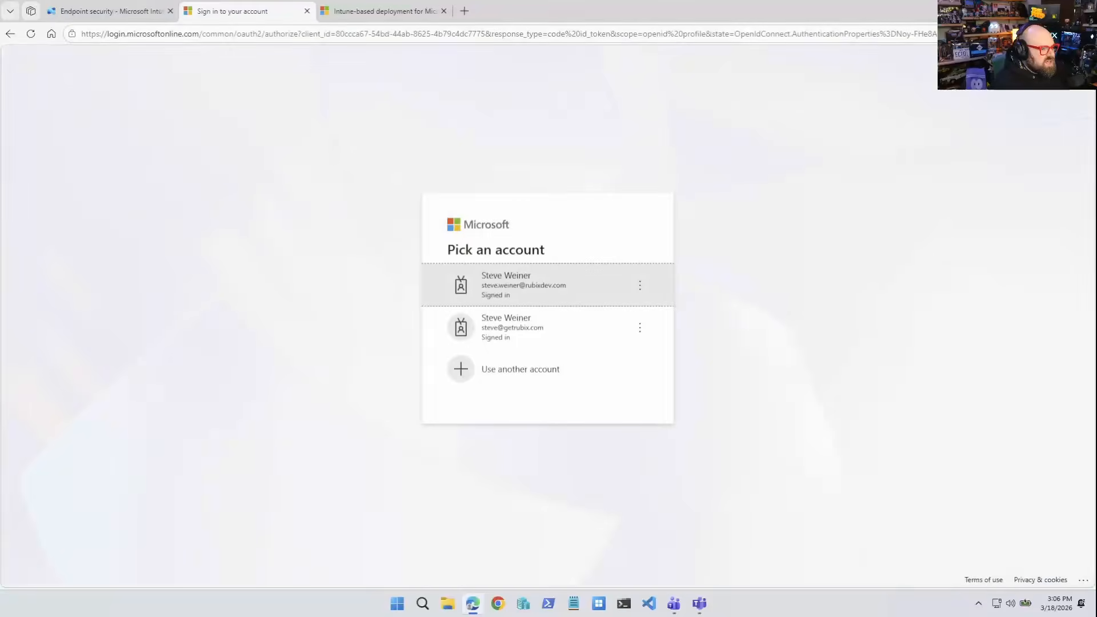
pyautogui.click(547, 285)
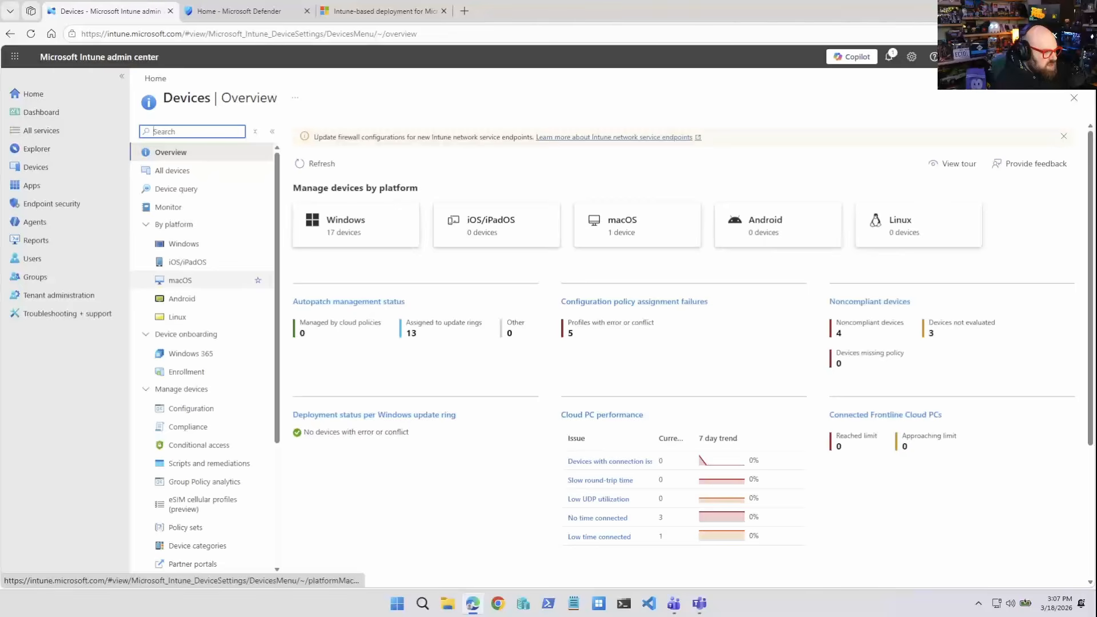
# - Start a new macOS configuration policy with the Settings catalog profile type
pyautogui.click(180, 280)
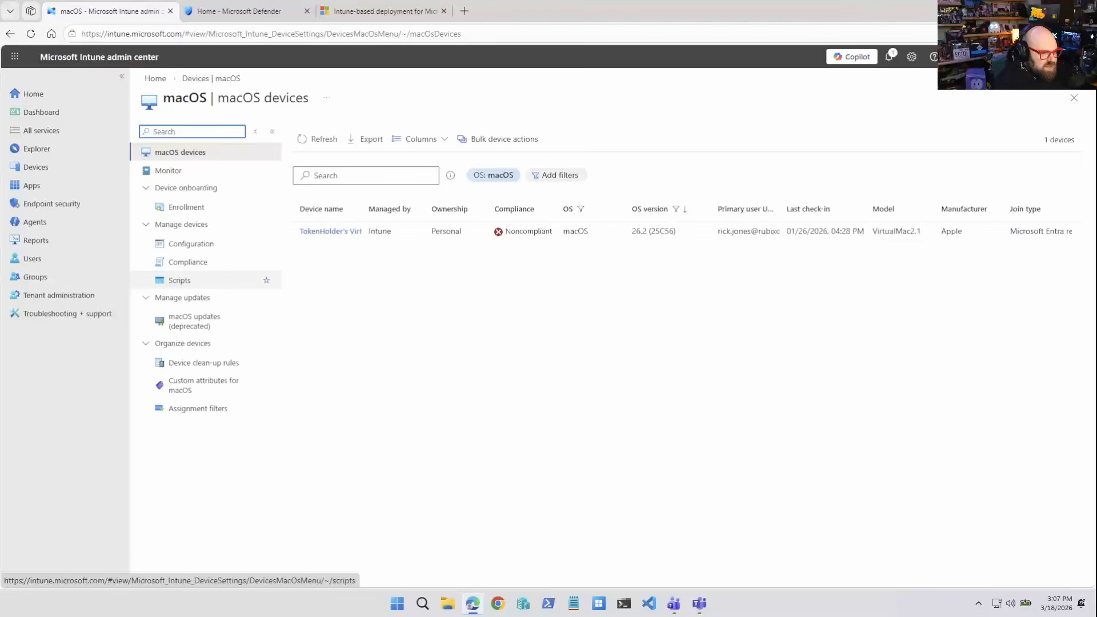
pyautogui.click(191, 244)
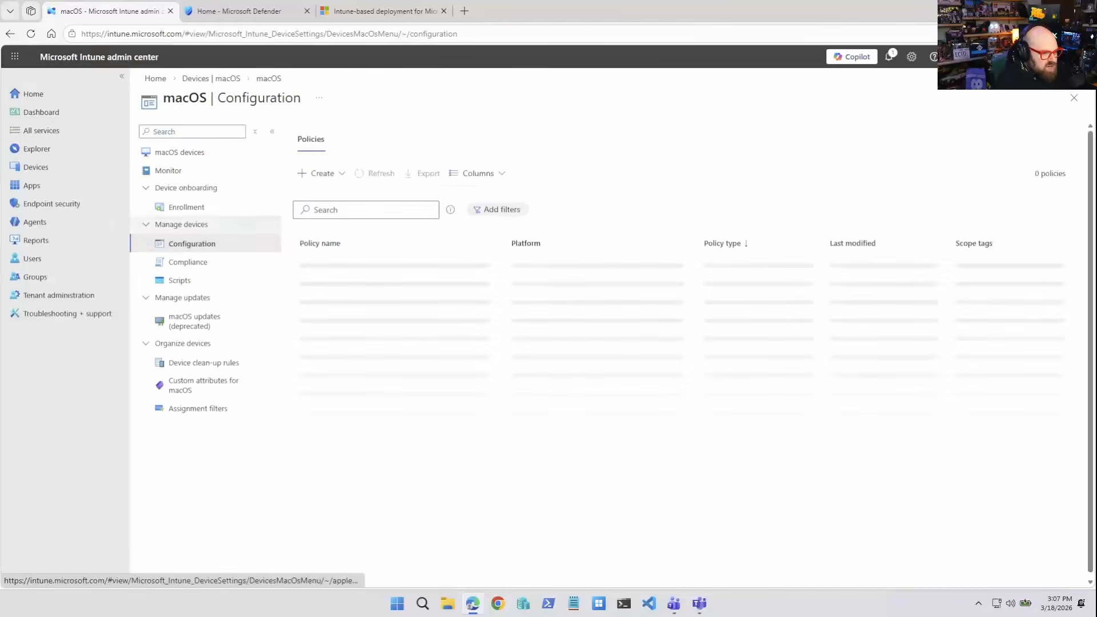
pyautogui.click(317, 173)
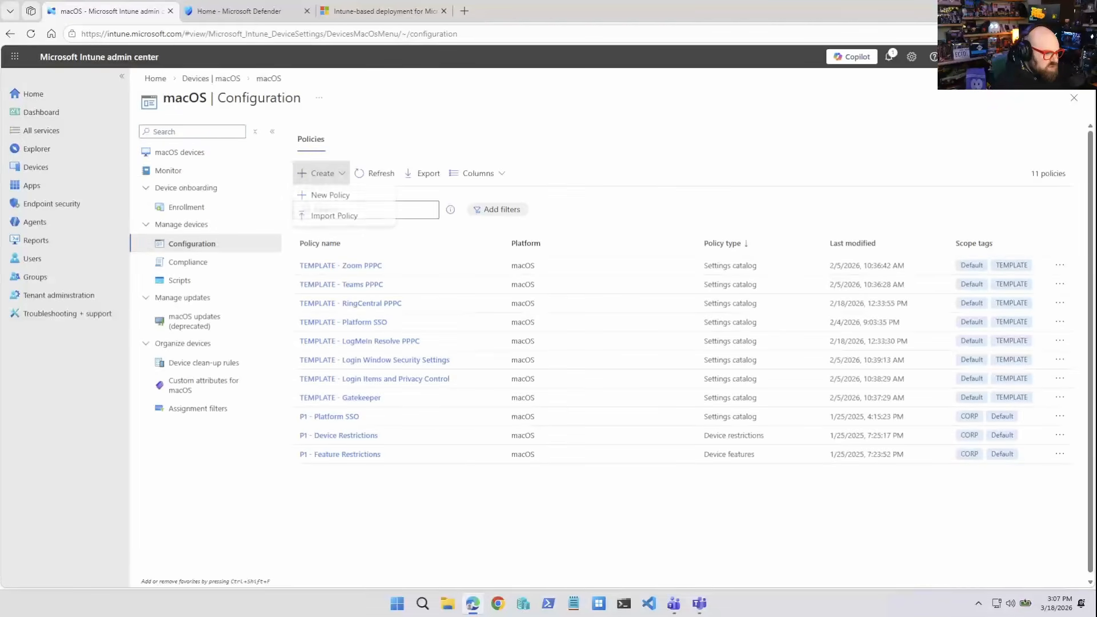
pyautogui.click(326, 195)
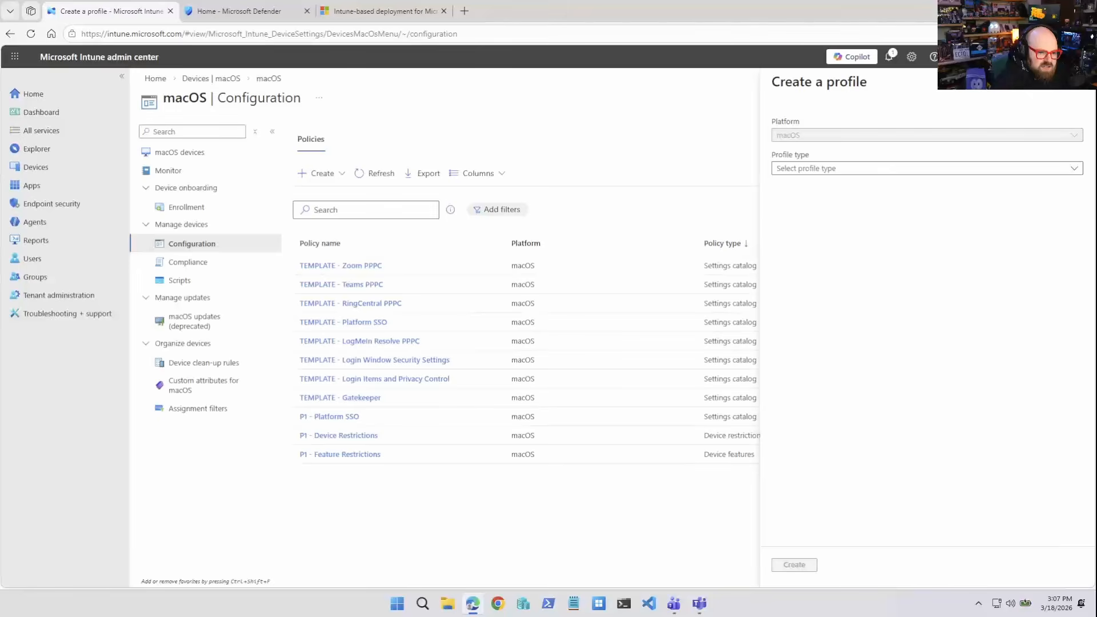
pyautogui.click(926, 169)
pyautogui.click(802, 184)
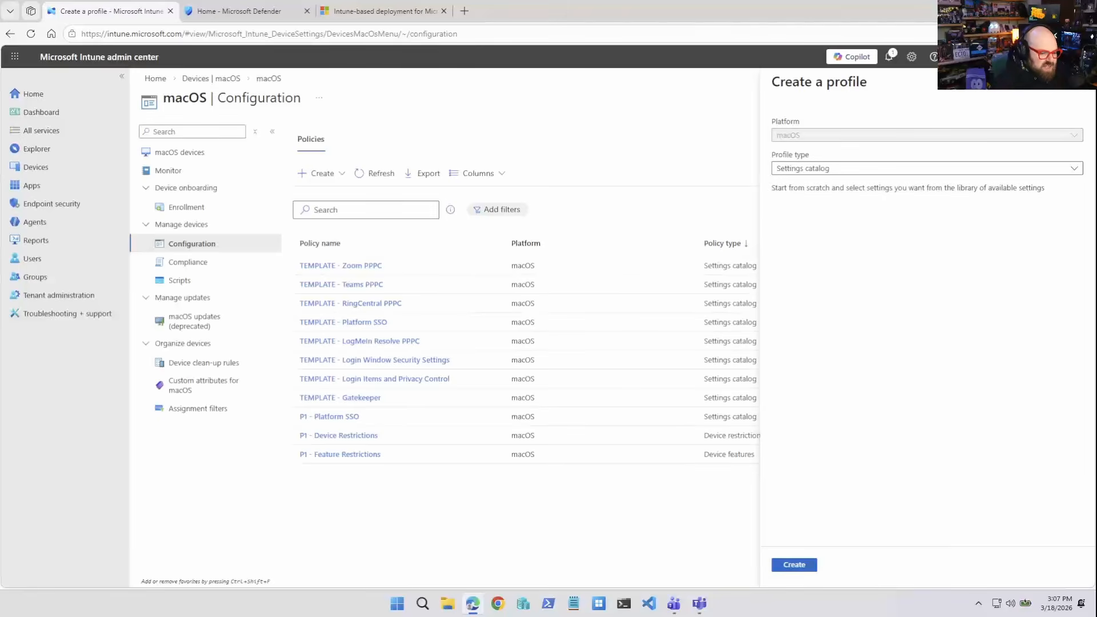
pyautogui.click(794, 565)
# - Name the profile "Approve System Extensions" and continue to its configuration settings
pyautogui.write('Ap')
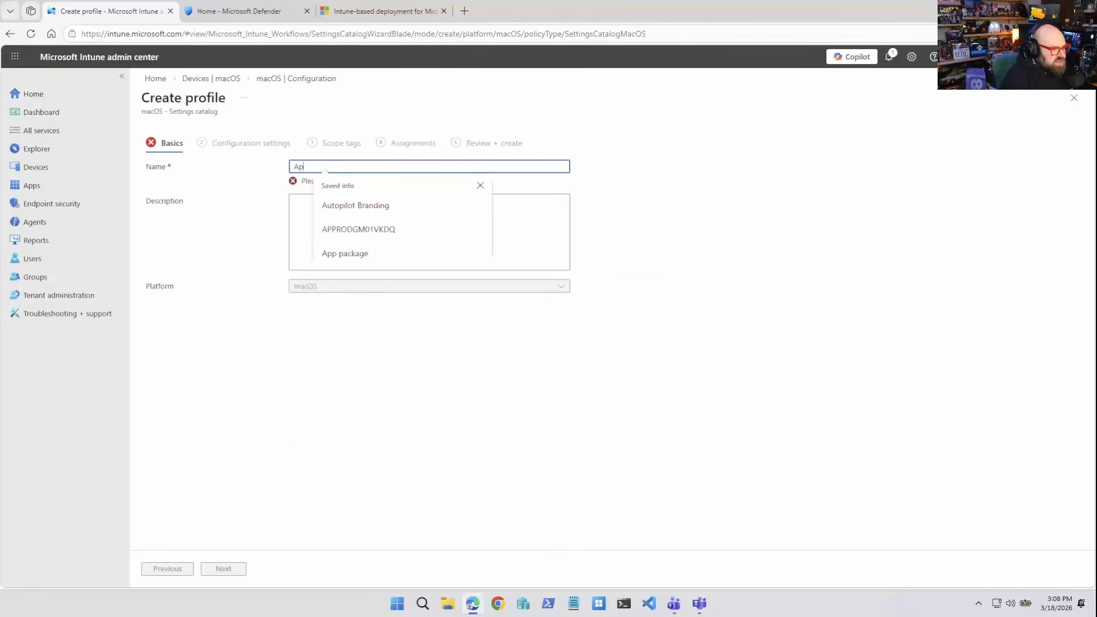
pyautogui.write('prove Syste')
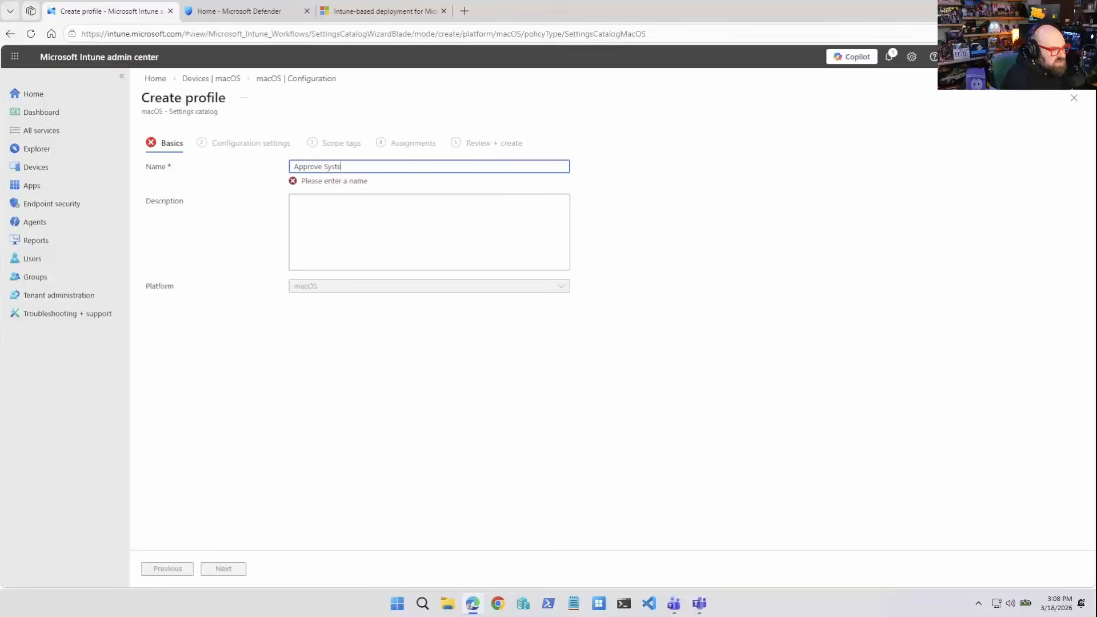
pyautogui.write('m Extensions')
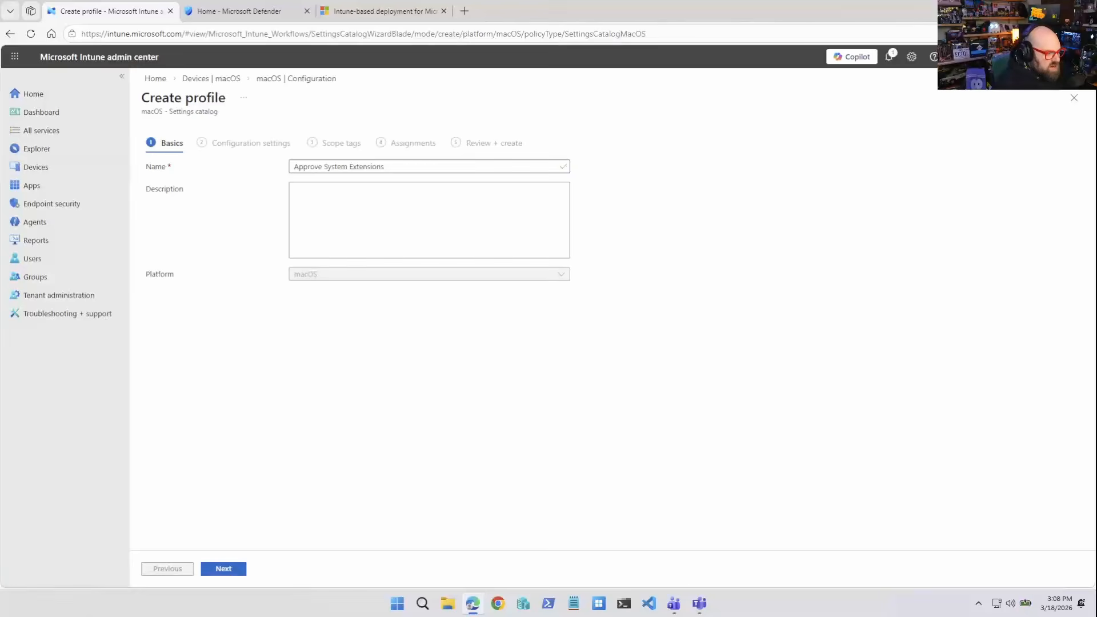
pyautogui.click(223, 568)
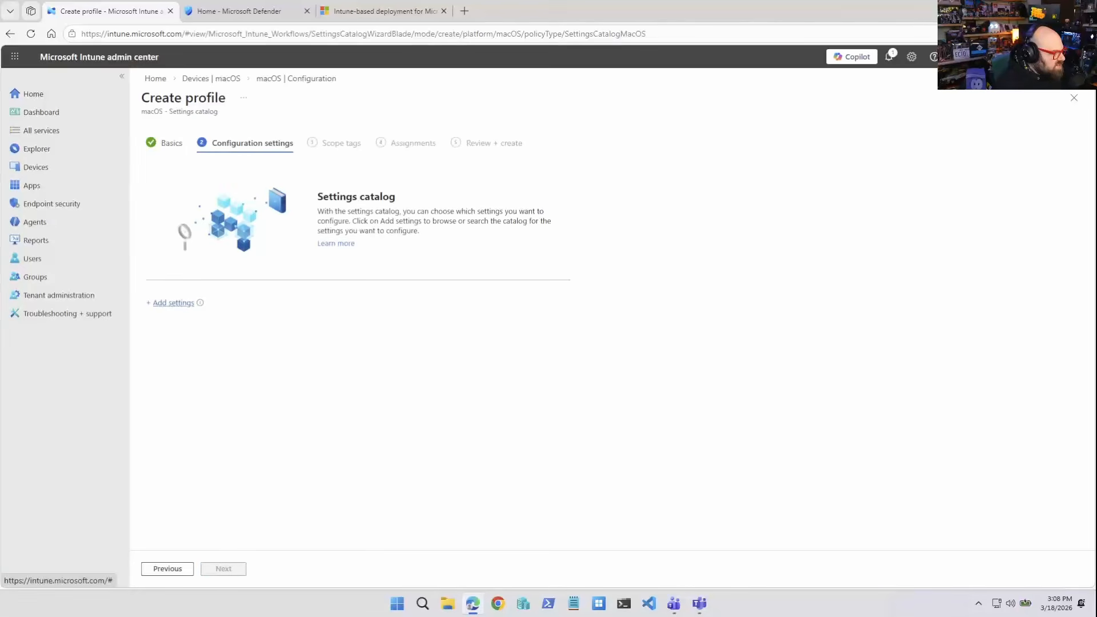
# - Add the Allowed System Extensions setting from the System Extensions category under System Configuration
pyautogui.click(173, 303)
pyautogui.scroll(-5, 657, 248)
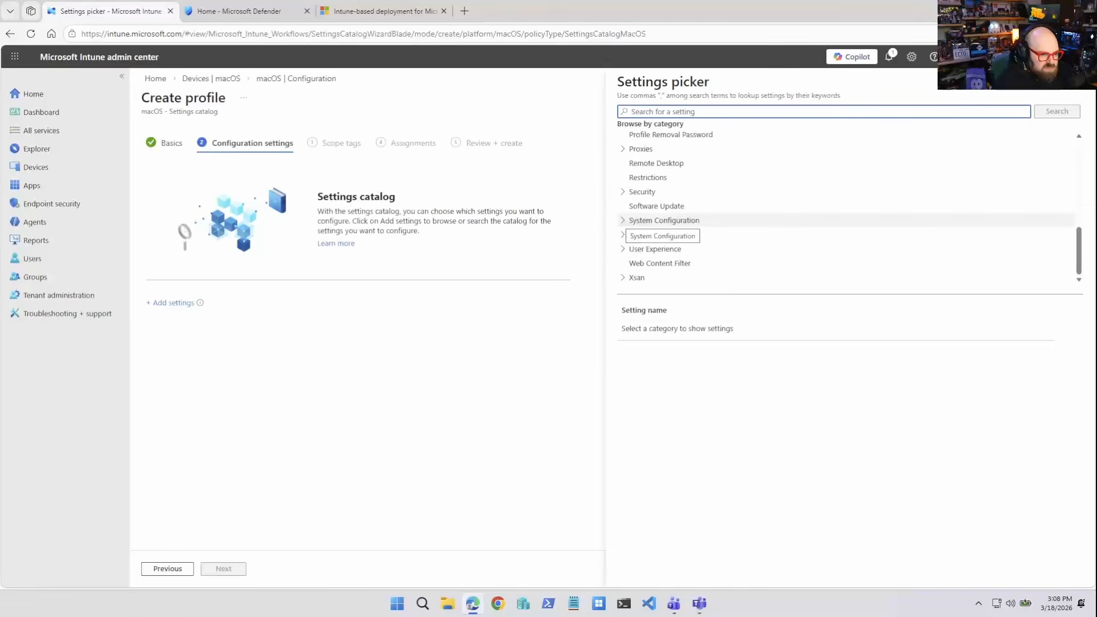
pyautogui.click(664, 221)
pyautogui.scroll(-1, 663, 206)
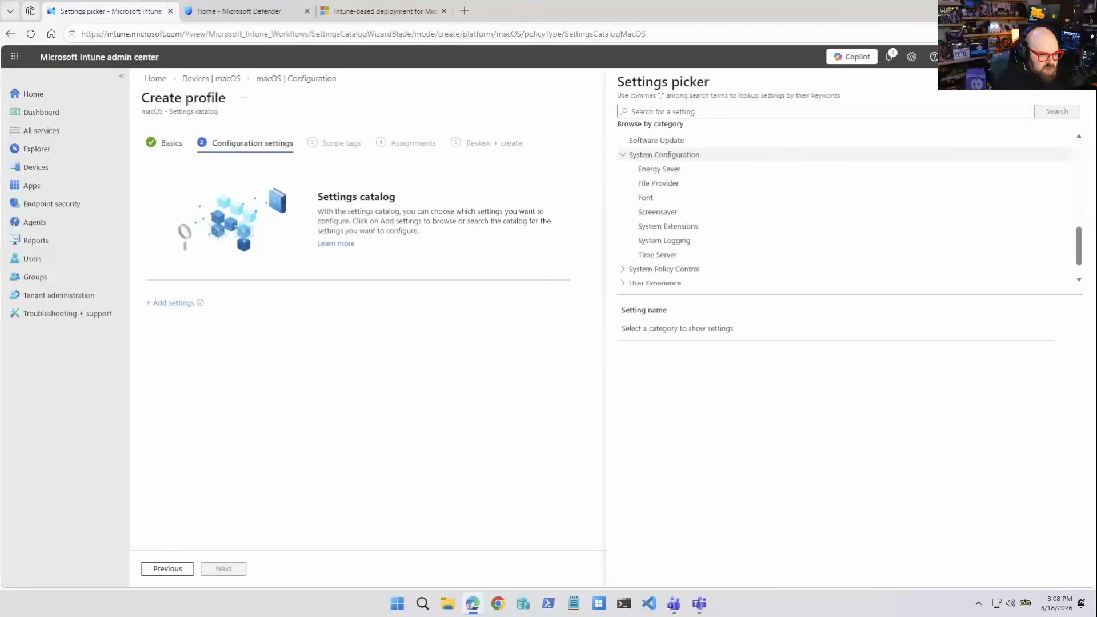
pyautogui.click(668, 226)
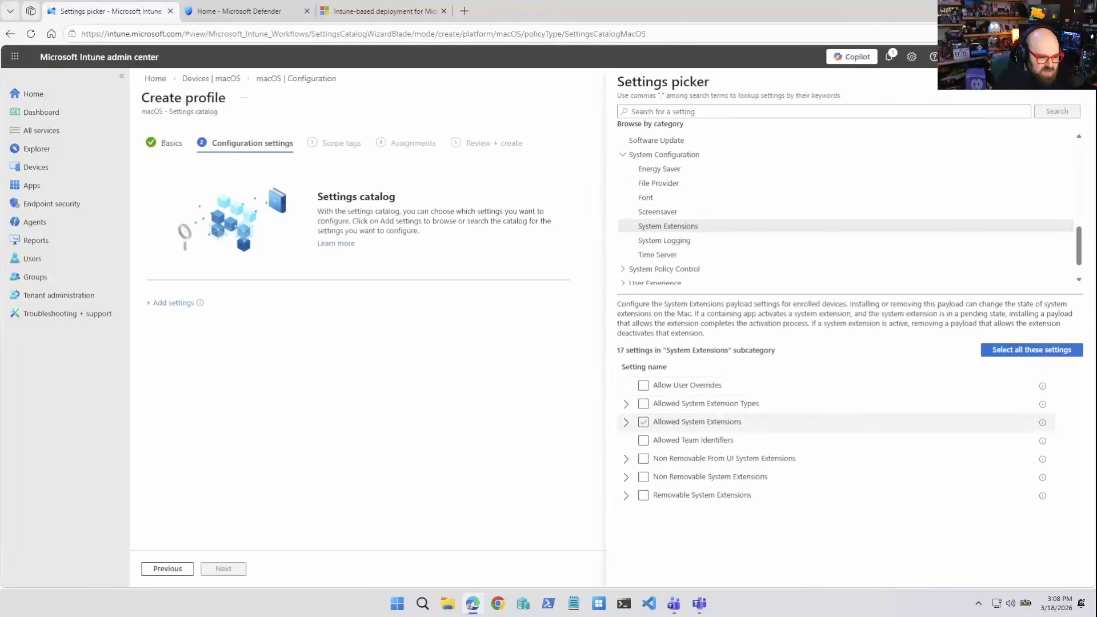
pyautogui.click(643, 423)
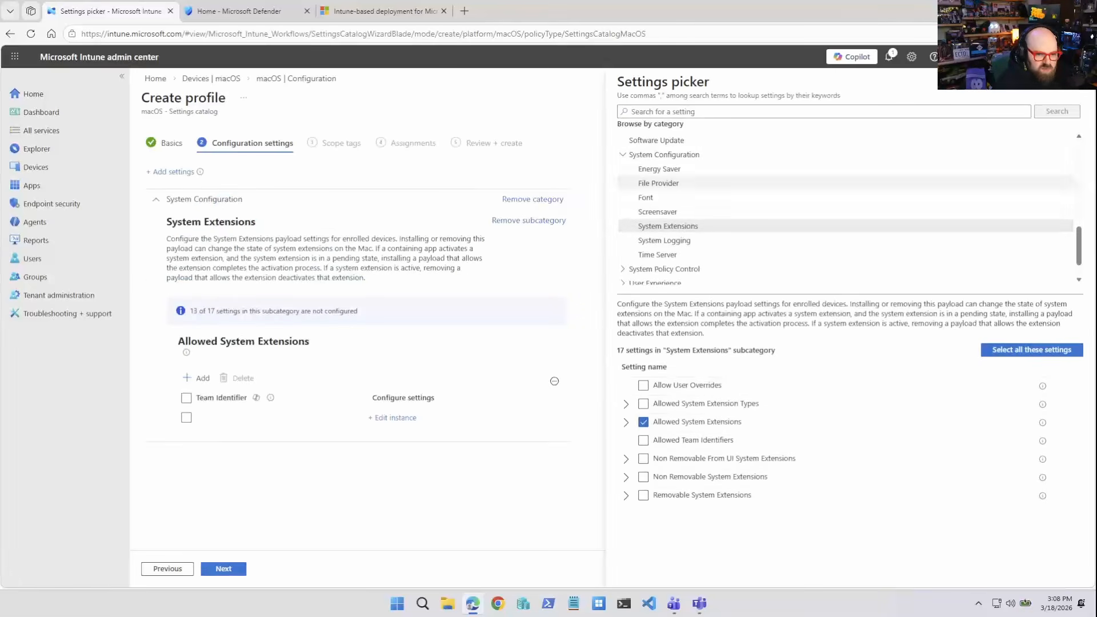
pyautogui.click(1074, 83)
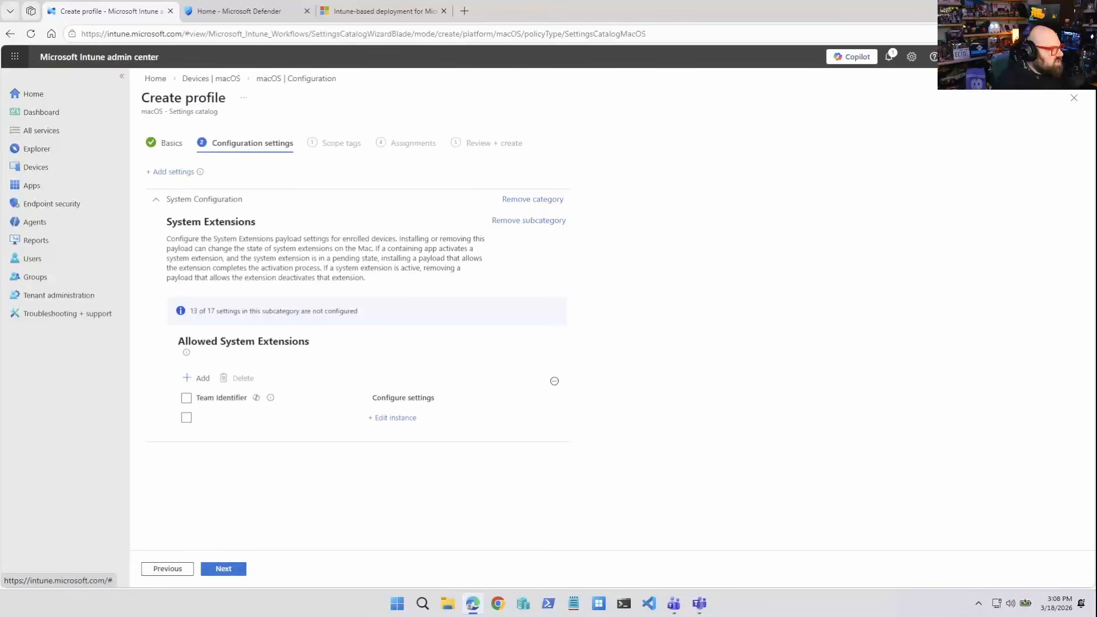
# - Edit the Allowed System Extensions instance and add com.microsoft.wdav.epsext as an allowed extension
pyautogui.click(396, 418)
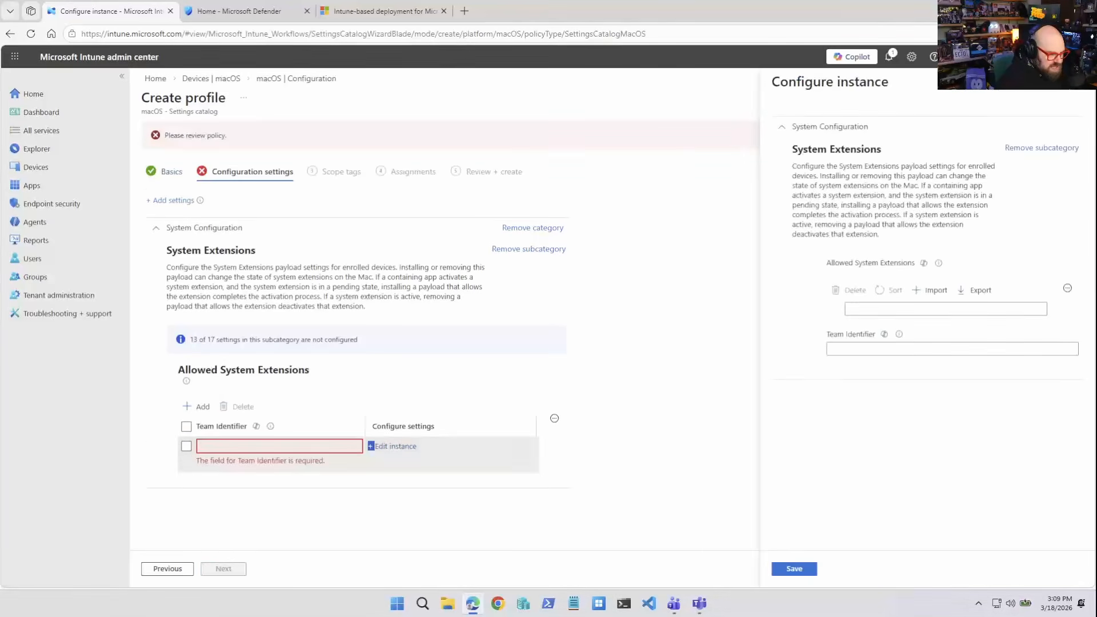
pyautogui.click(946, 309)
pyautogui.write('com')
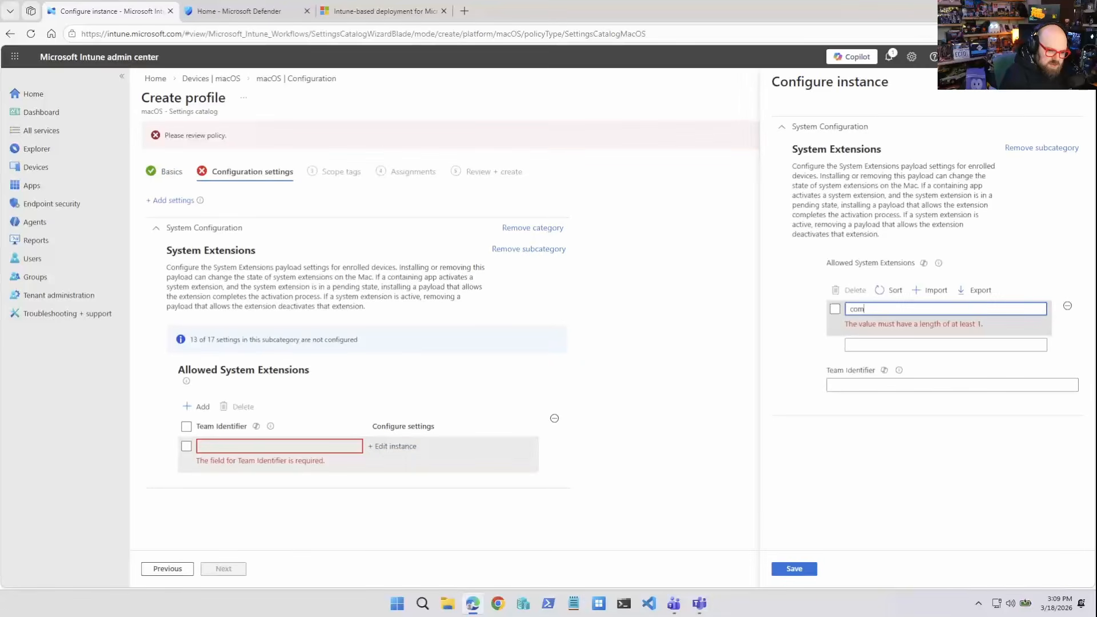
pyautogui.write('.microsof')
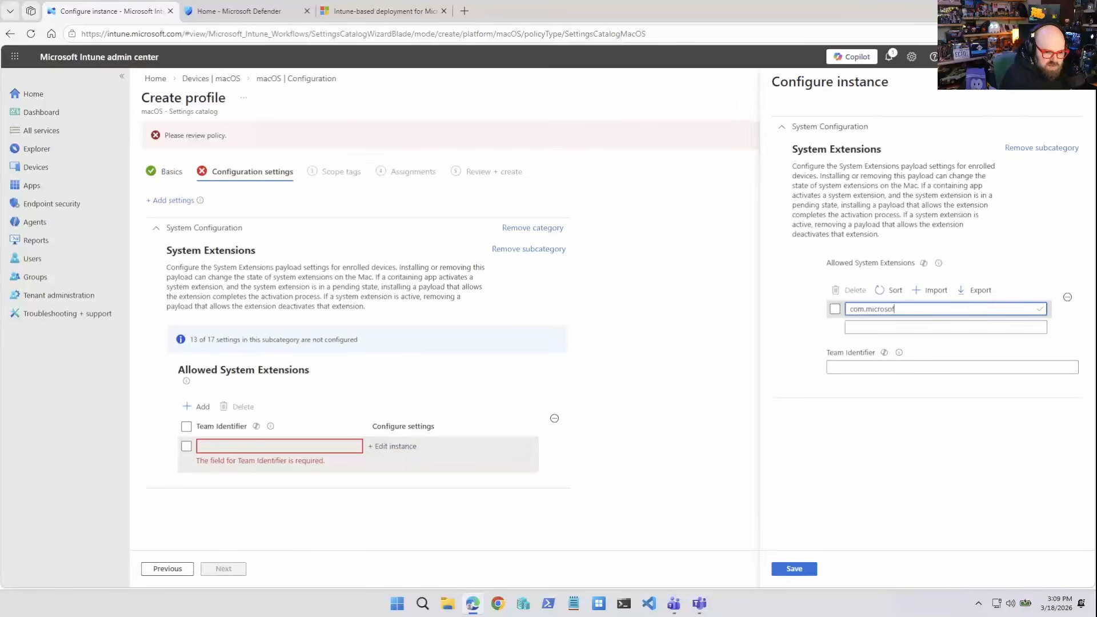
pyautogui.write('t.wdav.eps')
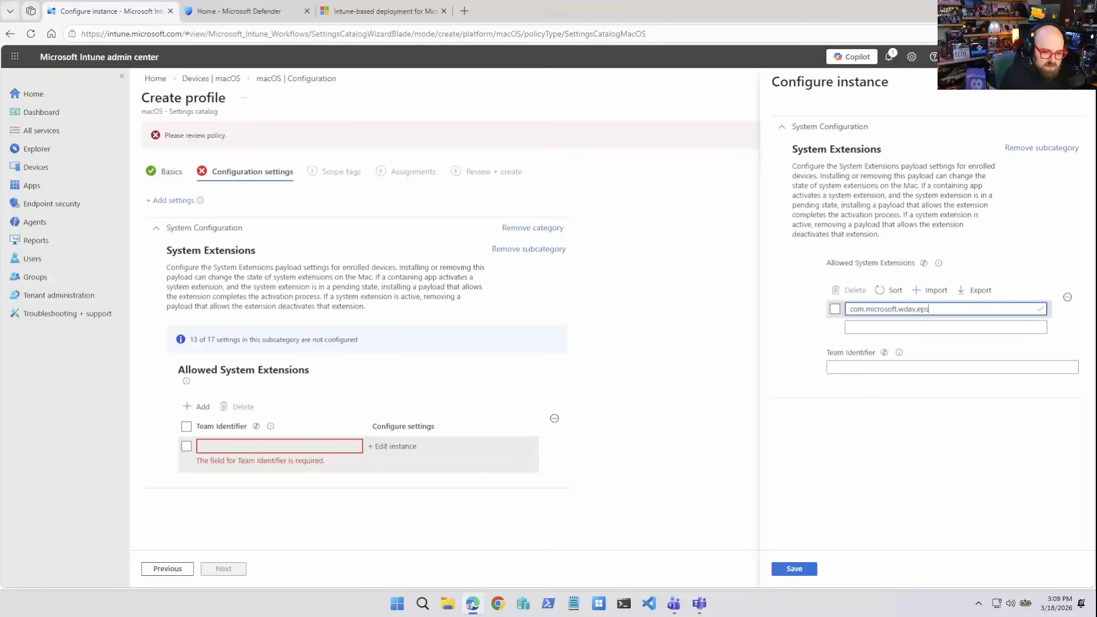
pyautogui.write('ext')
pyautogui.press('Tab')
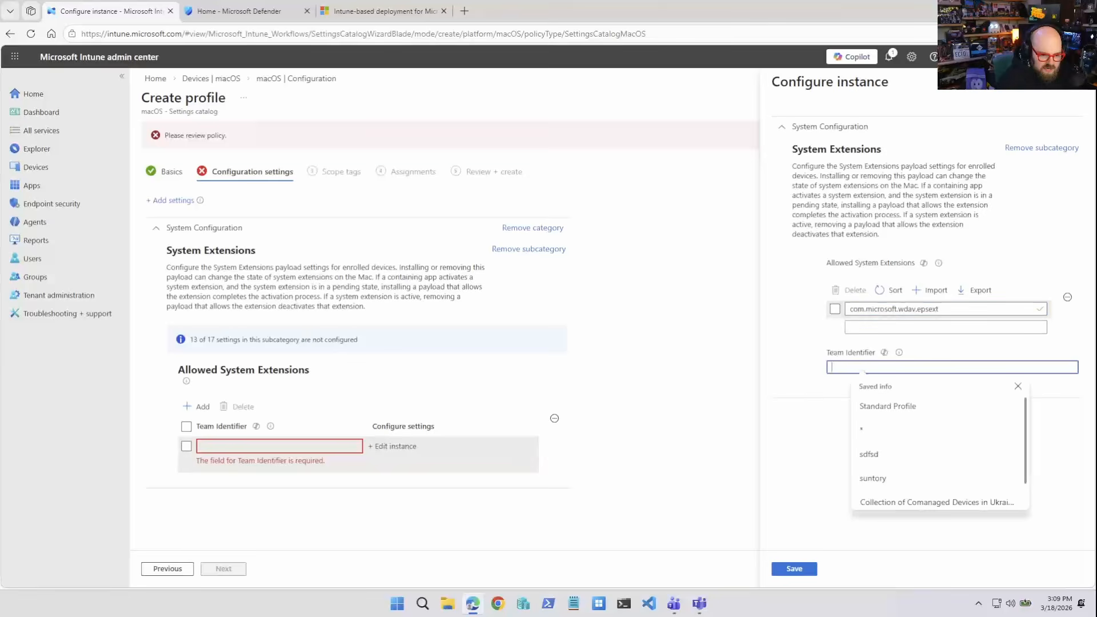
# - Set the Team Identifier of the Allowed System Extensions instance to UBF8T346G9
pyautogui.write('U')
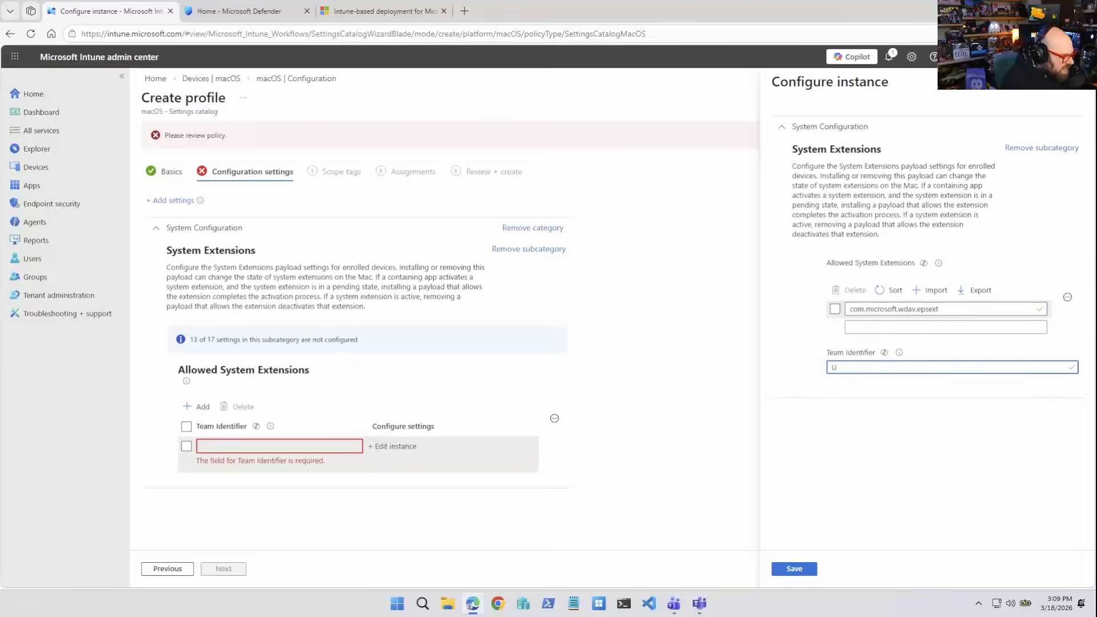
pyautogui.write('BF8')
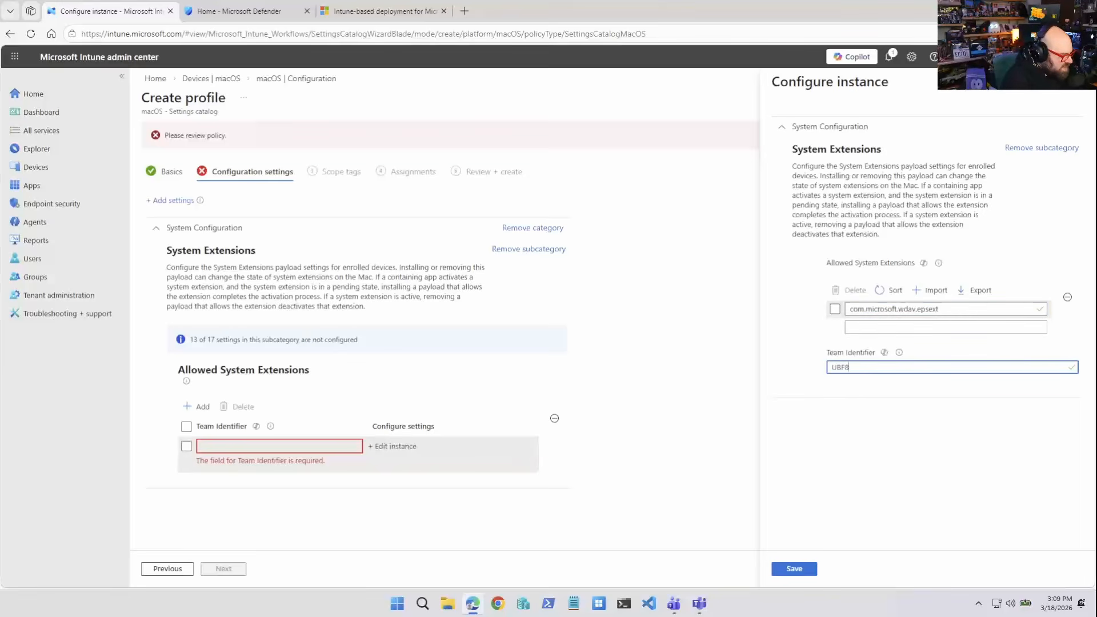
pyautogui.write('T34')
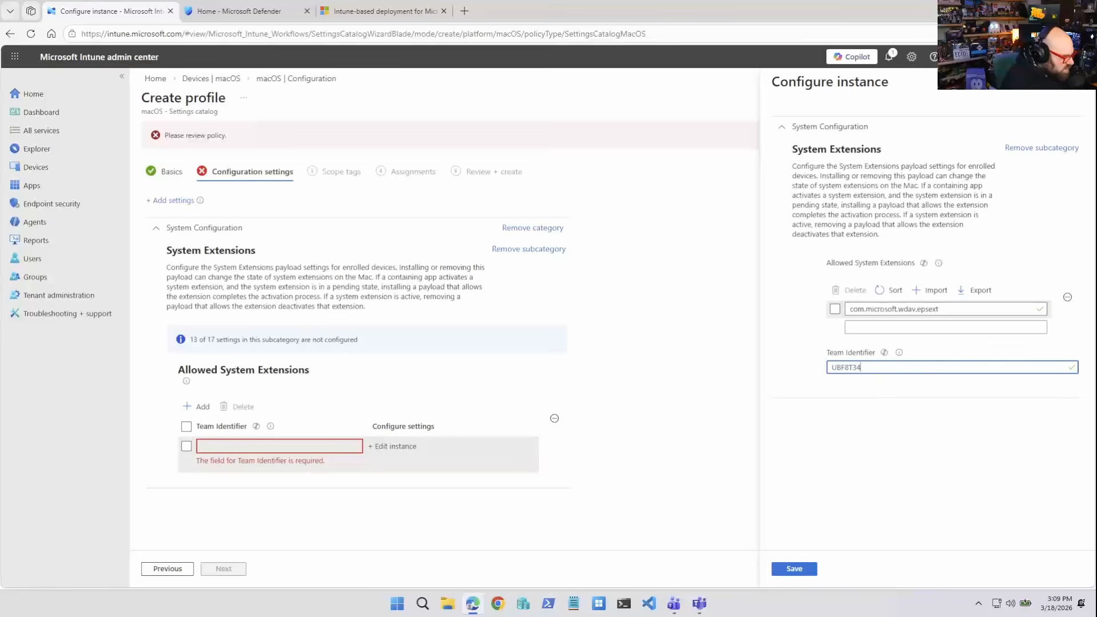
pyautogui.write('6G9')
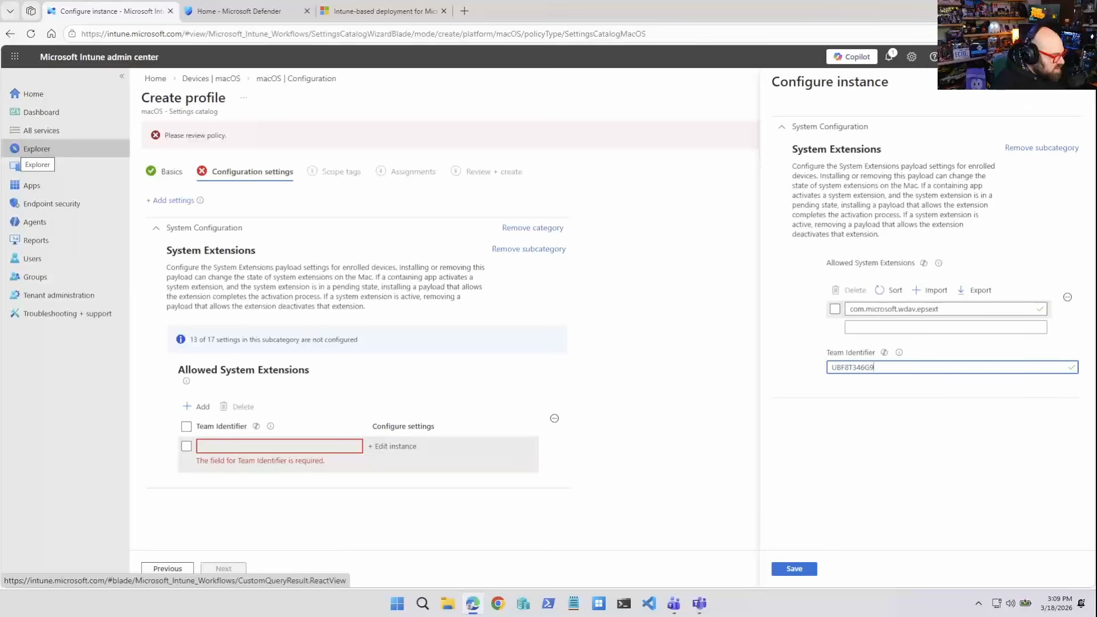
pyautogui.hotkey('ctrl', 'a')
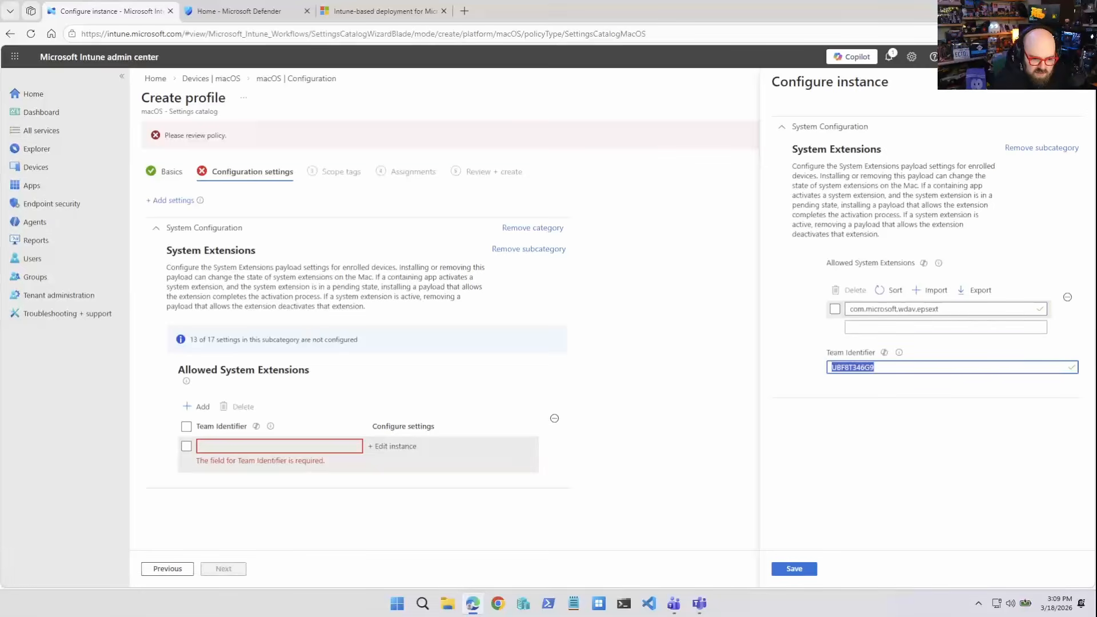
pyautogui.click(891, 368)
# - Add com.microsoft.wdav.netext as a second allowed system extension and save the instance
pyautogui.click(946, 327)
pyautogui.write('com')
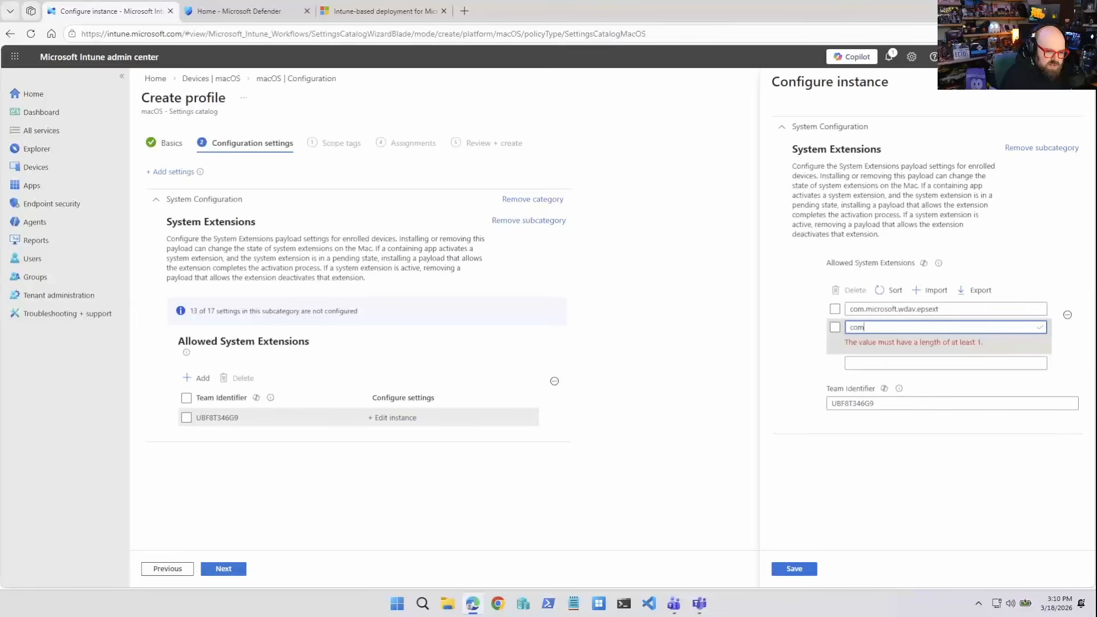
pyautogui.write('.microsoft')
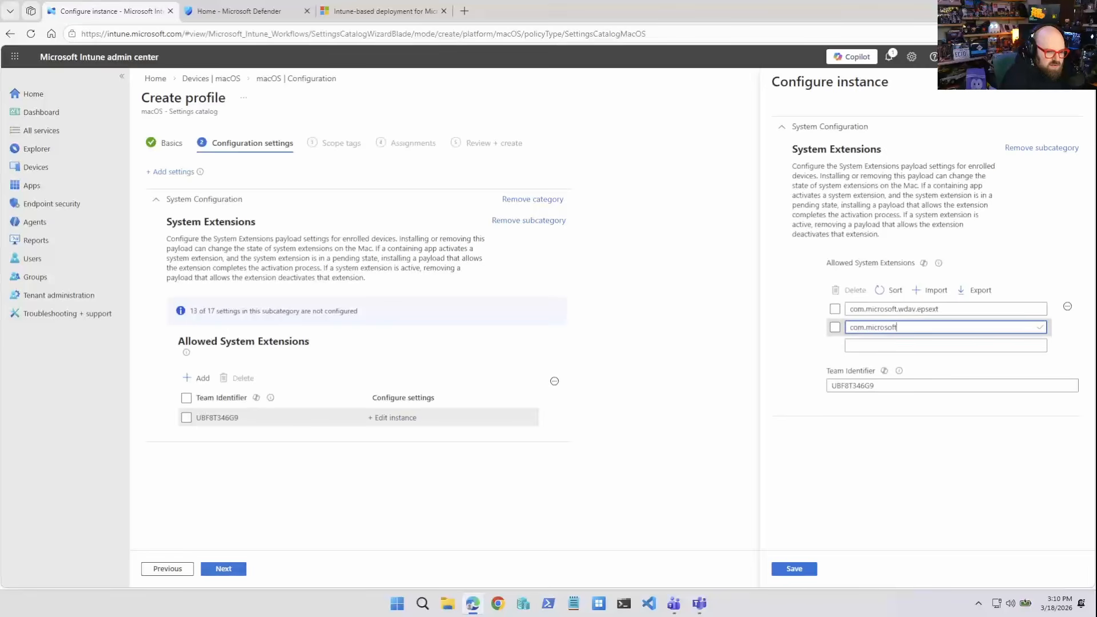
pyautogui.write('.wdav.netext')
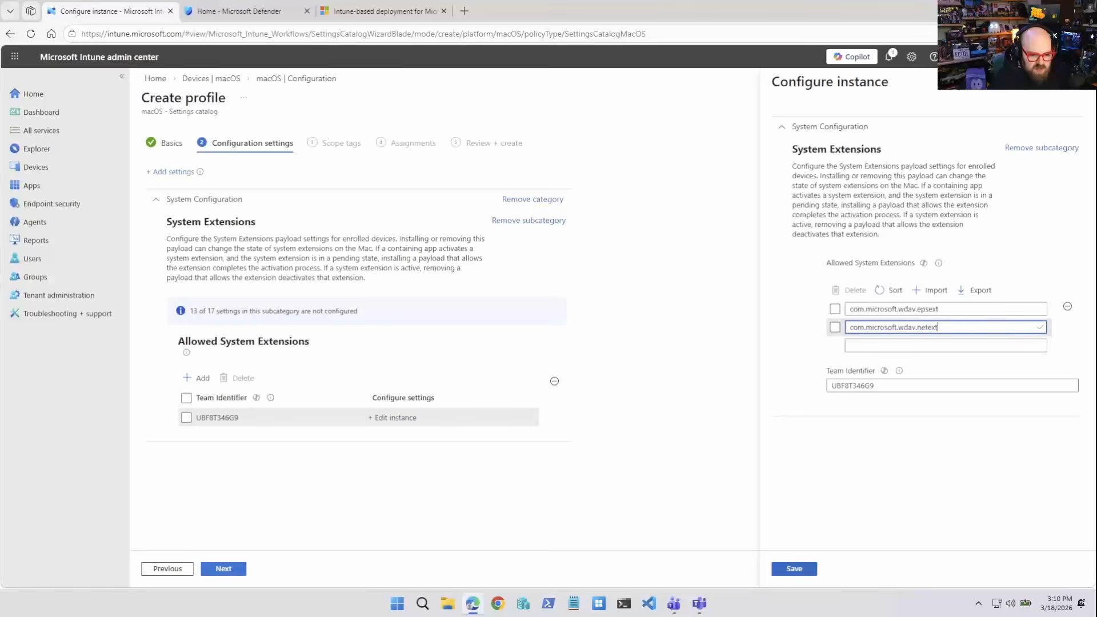
pyautogui.click(794, 568)
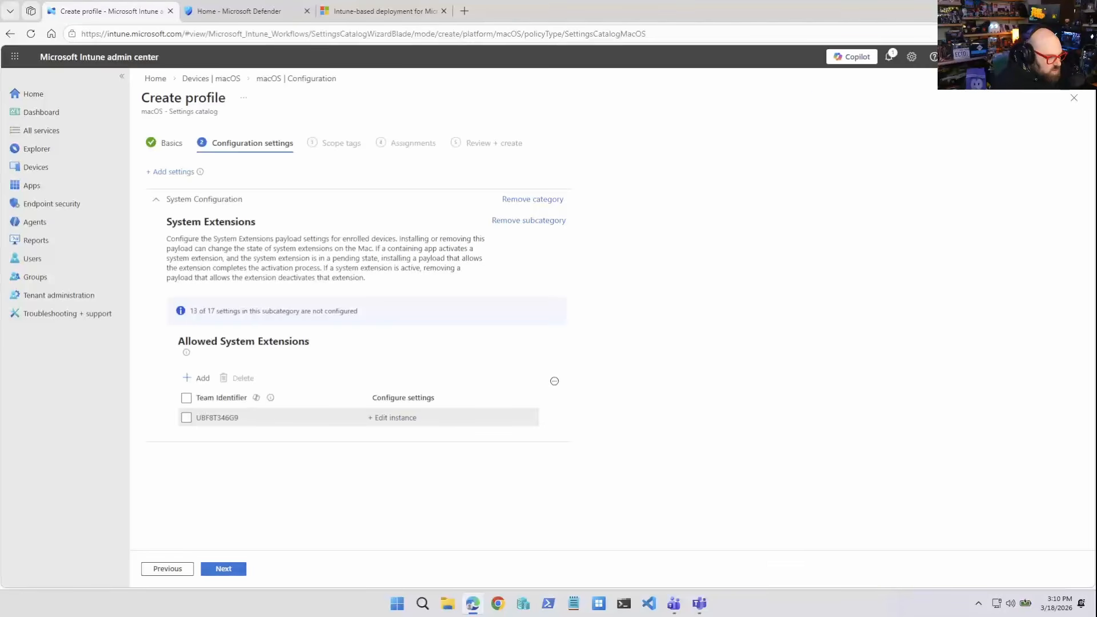
# - Keep the Default scope tag and assign the Approve System Extensions profile to all devices
pyautogui.click(224, 569)
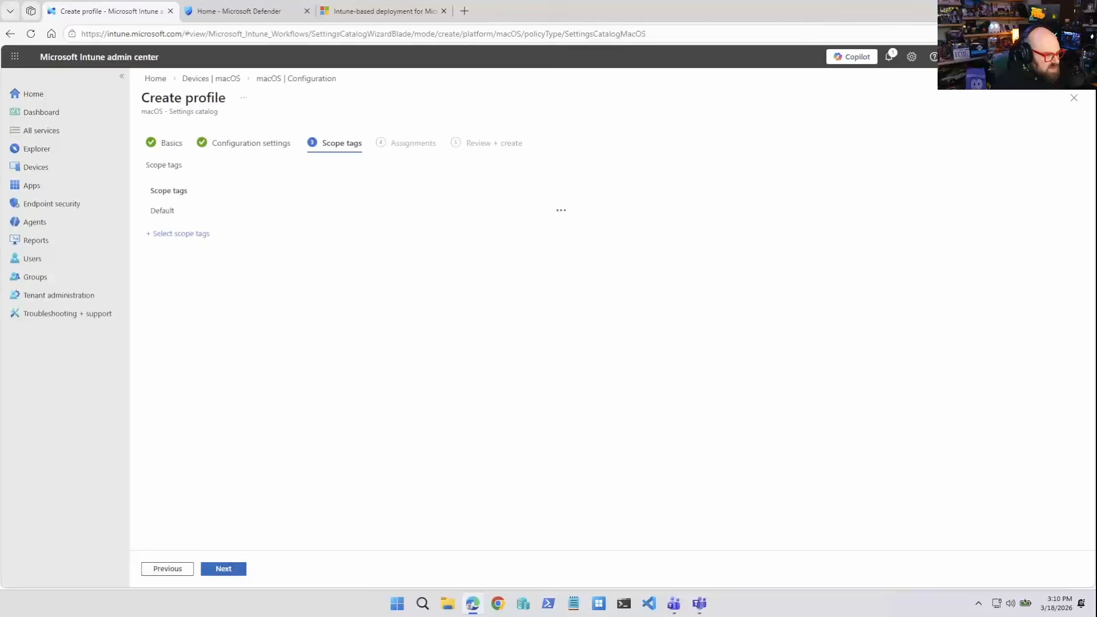
pyautogui.click(224, 569)
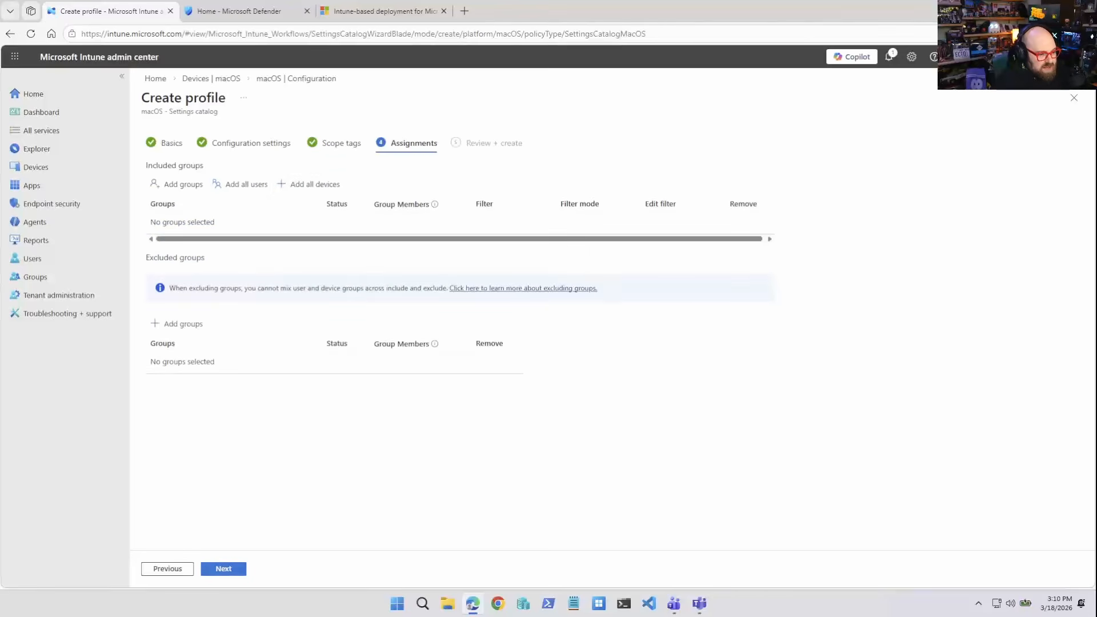
pyautogui.click(312, 184)
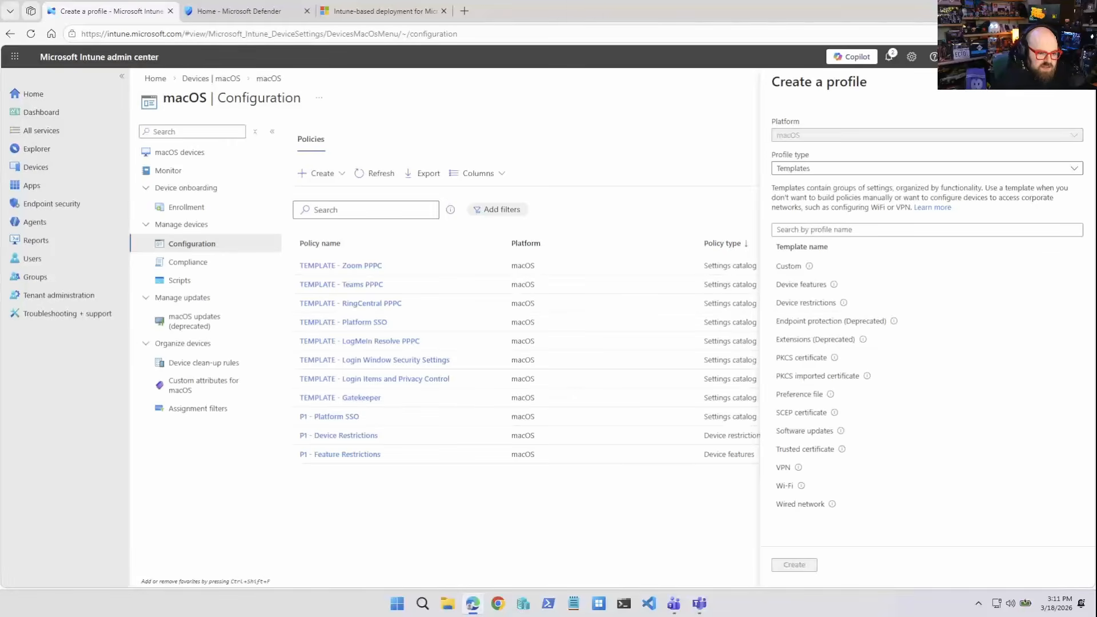
# - Start a macOS profile from the Custom template, name it "Network Filter" and continue to its configuration settings
pyautogui.click(789, 266)
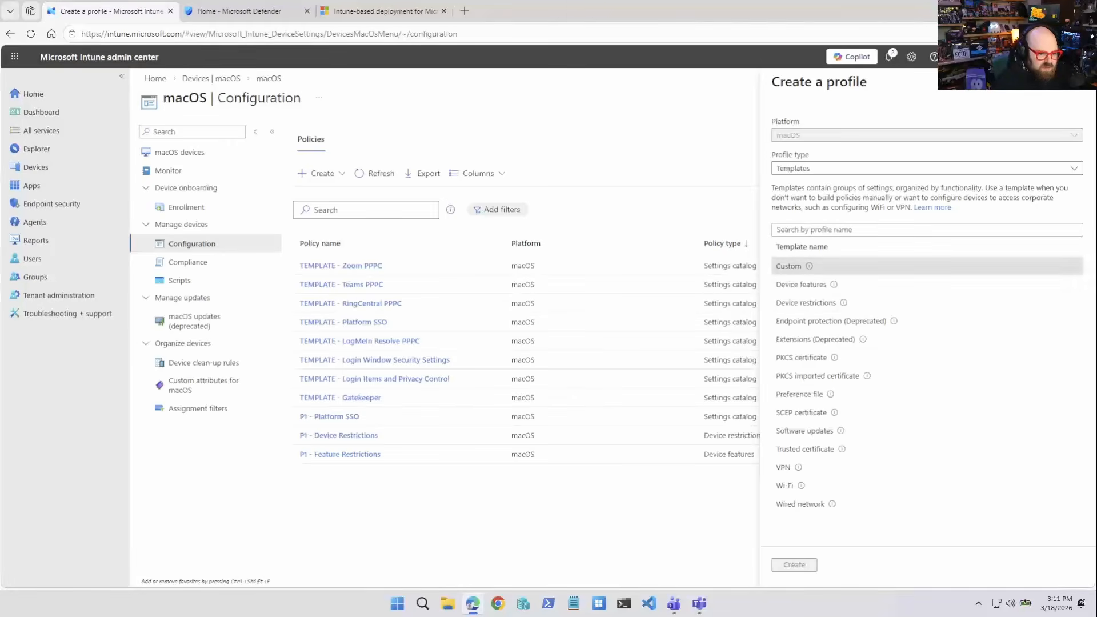
pyautogui.click(794, 564)
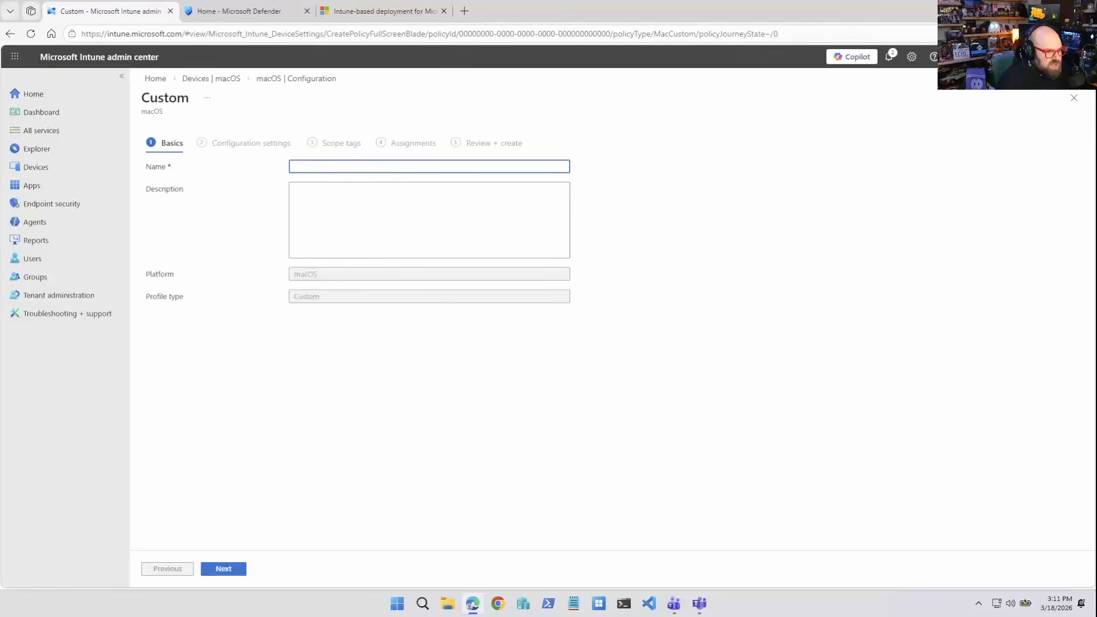
pyautogui.write('Network Filter')
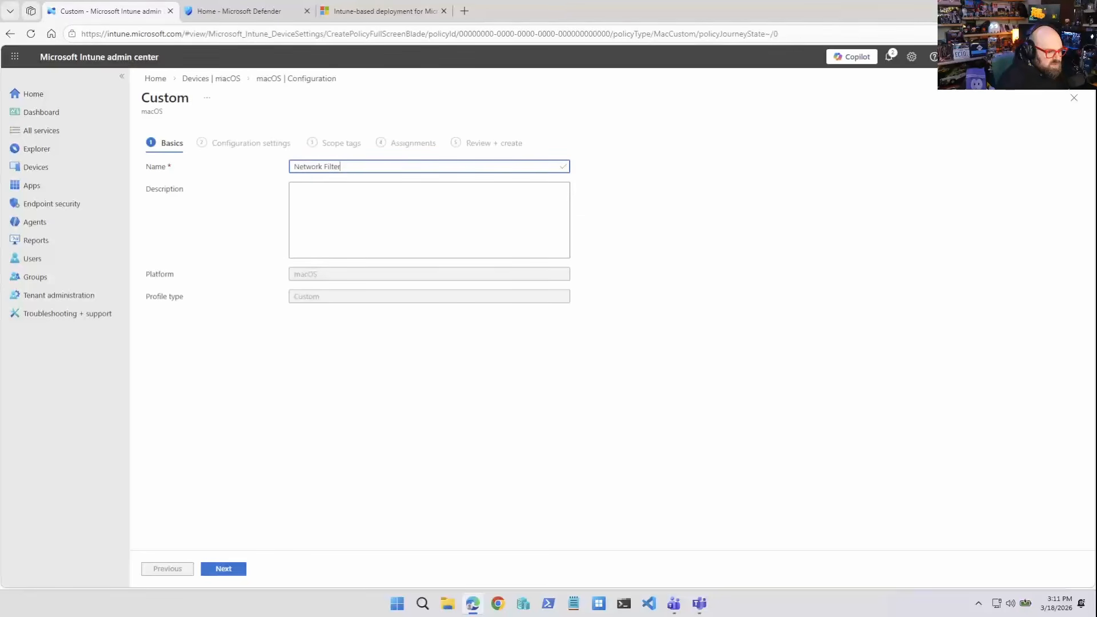
pyautogui.click(224, 569)
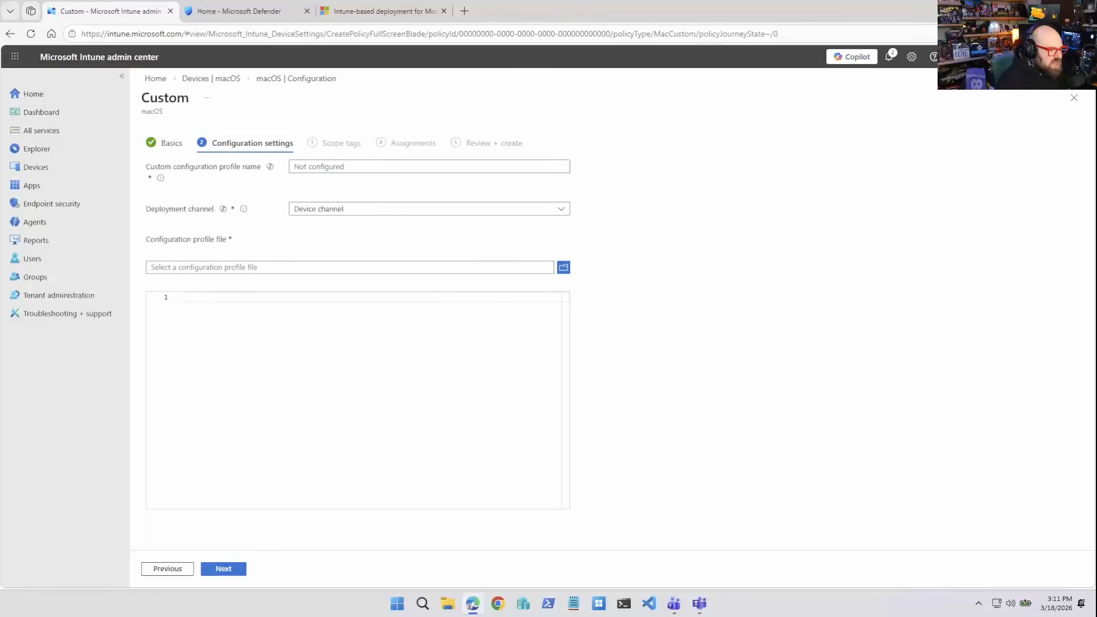
# - Set the custom configuration profile name to "Network Filter"
pyautogui.click(354, 167)
pyautogui.write('Network Filter')
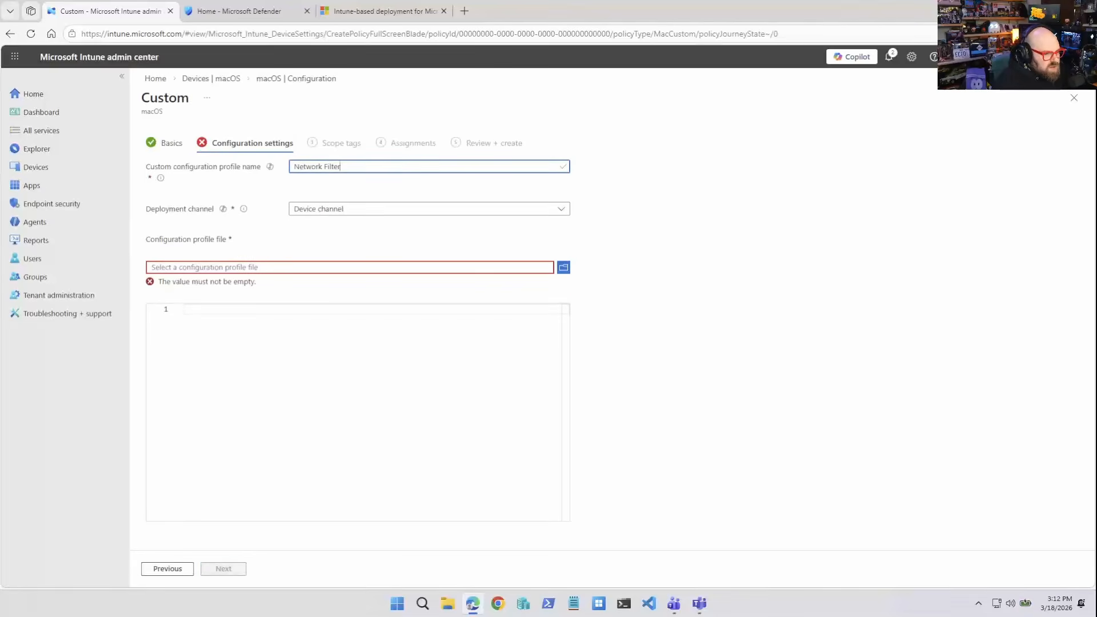
pyautogui.click(563, 267)
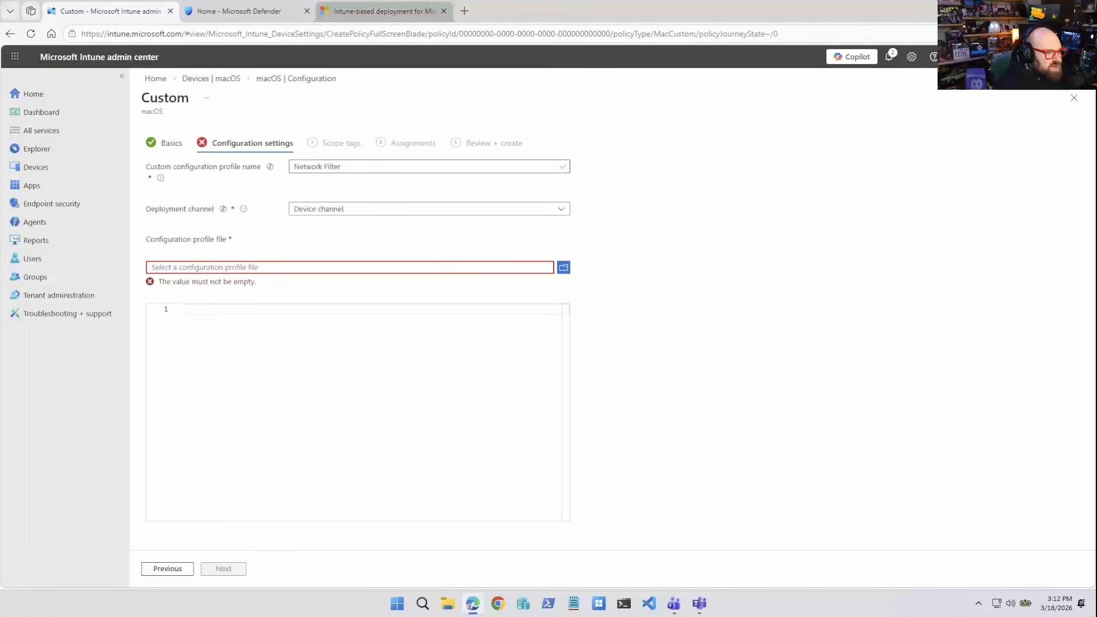
# - Download netfilter.mobileconfig from the GitHub repository linked under the deployment guide's Network filter step
pyautogui.click(380, 10)
pyautogui.scroll(-5, 543, 314)
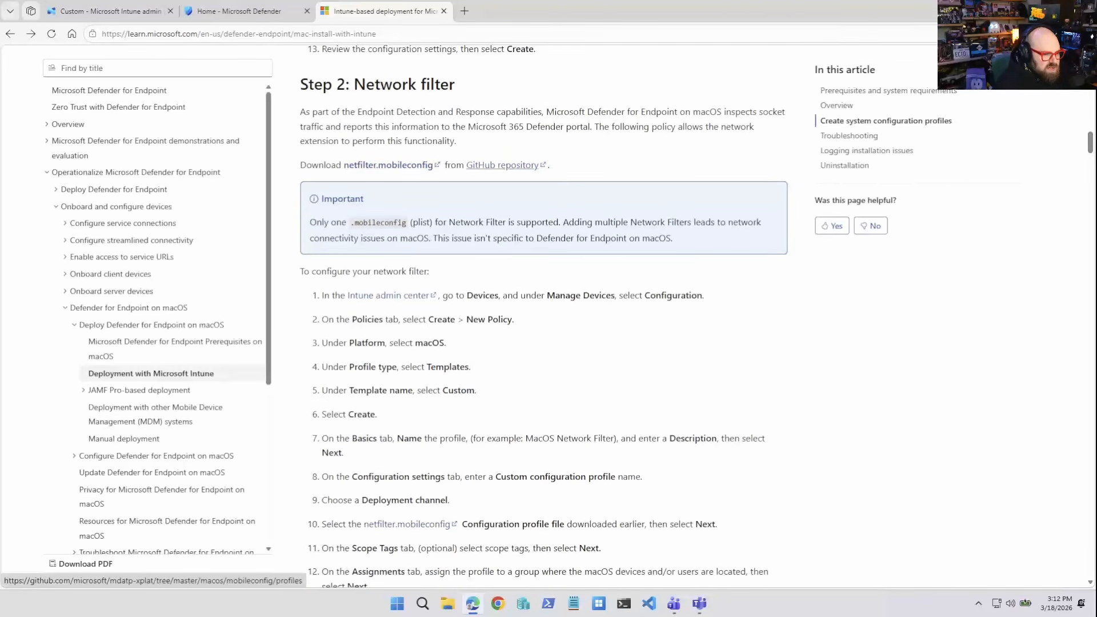
pyautogui.rightClick(502, 165)
pyautogui.click(574, 175)
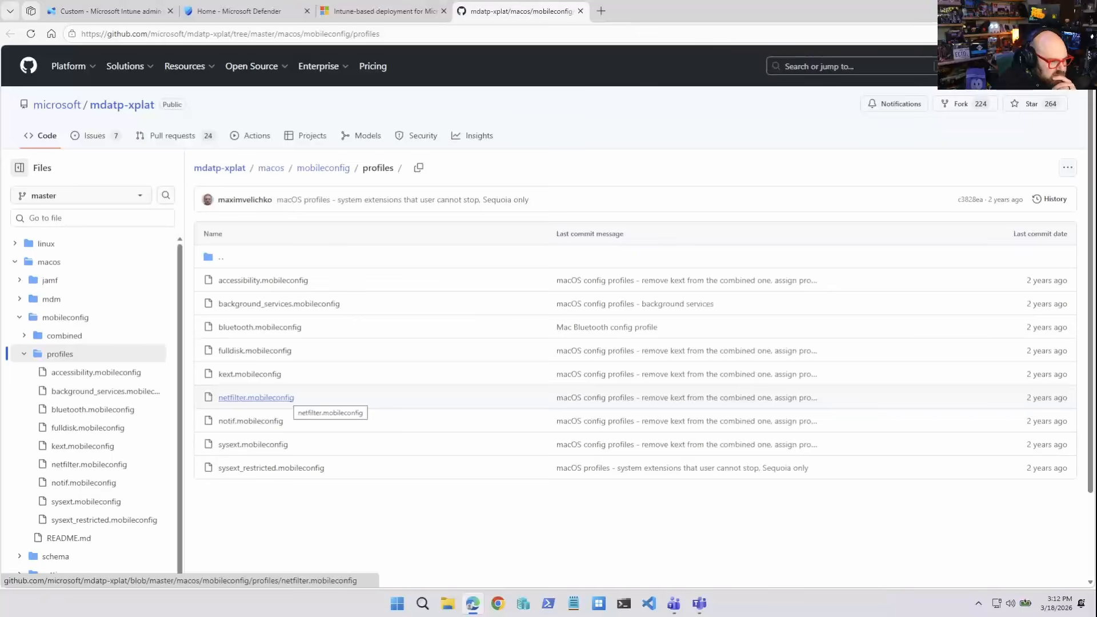
pyautogui.click(256, 398)
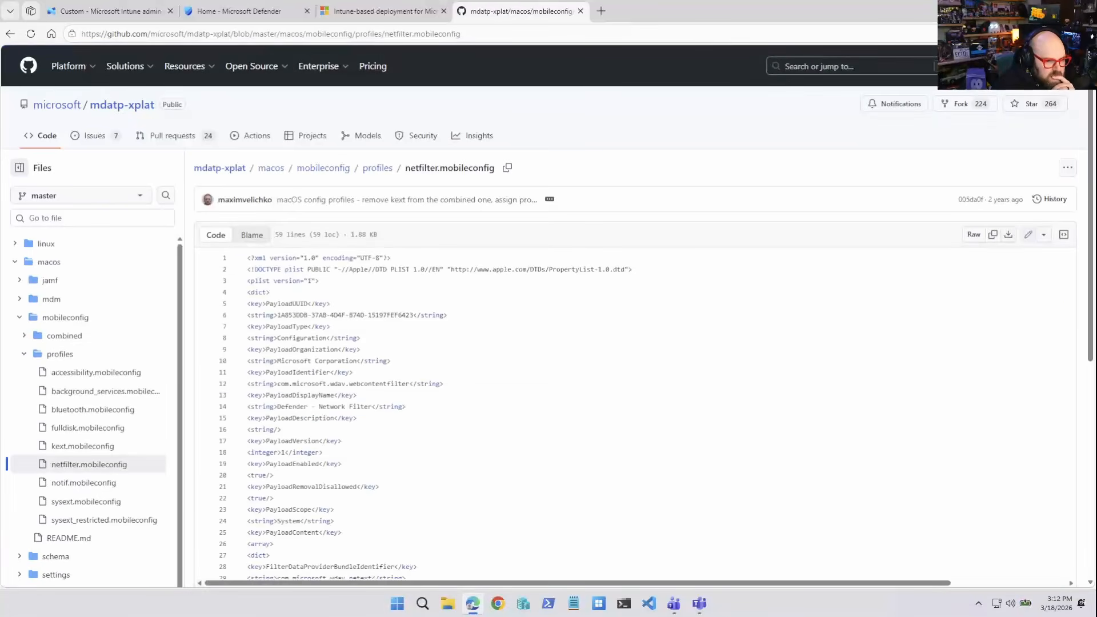
pyautogui.click(1008, 234)
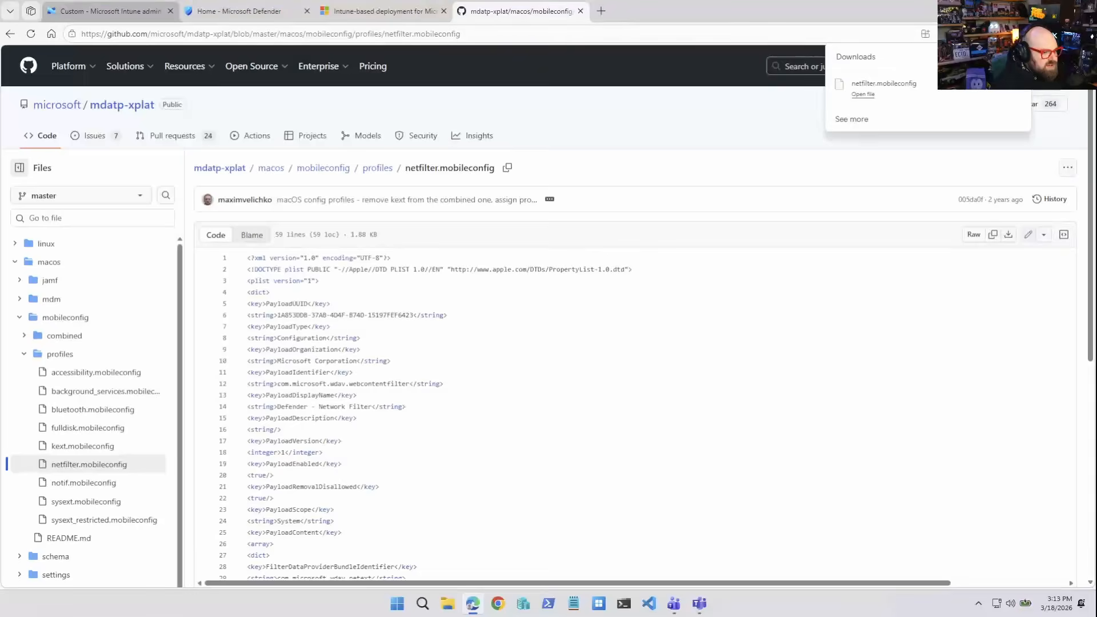
# - Return to the Intune profile and load netfilter.mobileconfig from Downloads as its configuration profile file
pyautogui.click(109, 11)
pyautogui.click(563, 267)
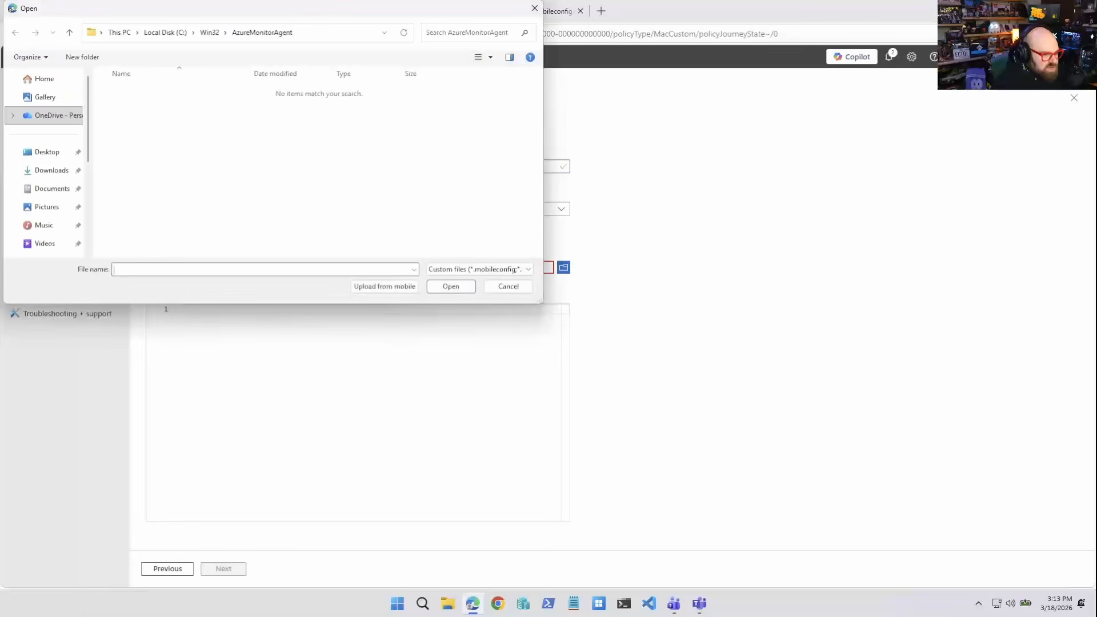
pyautogui.click(51, 170)
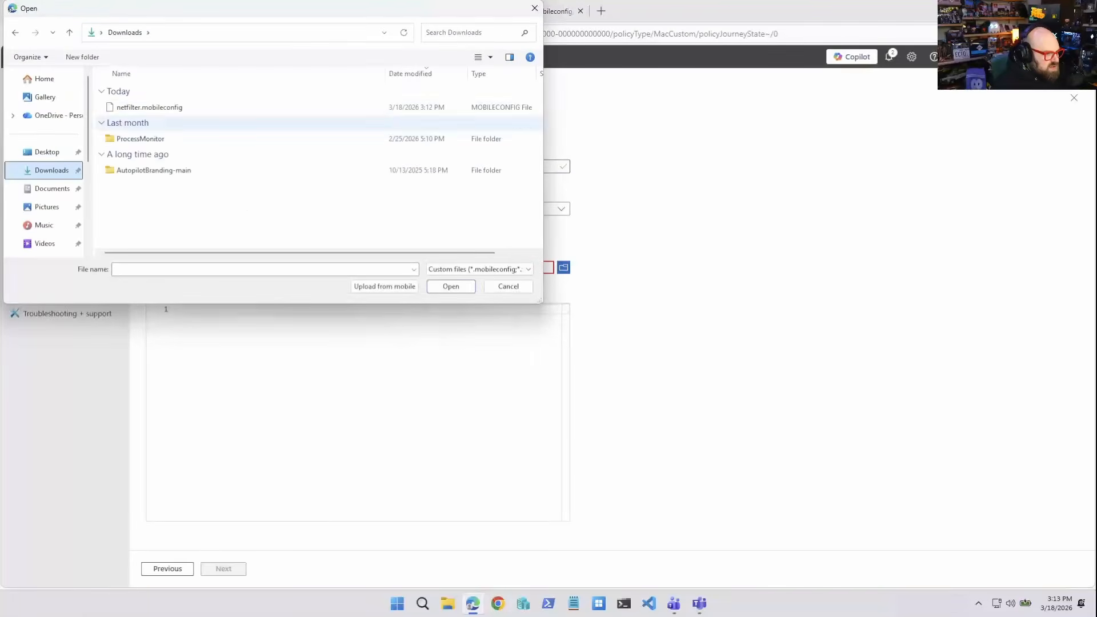
pyautogui.doubleClick(150, 107)
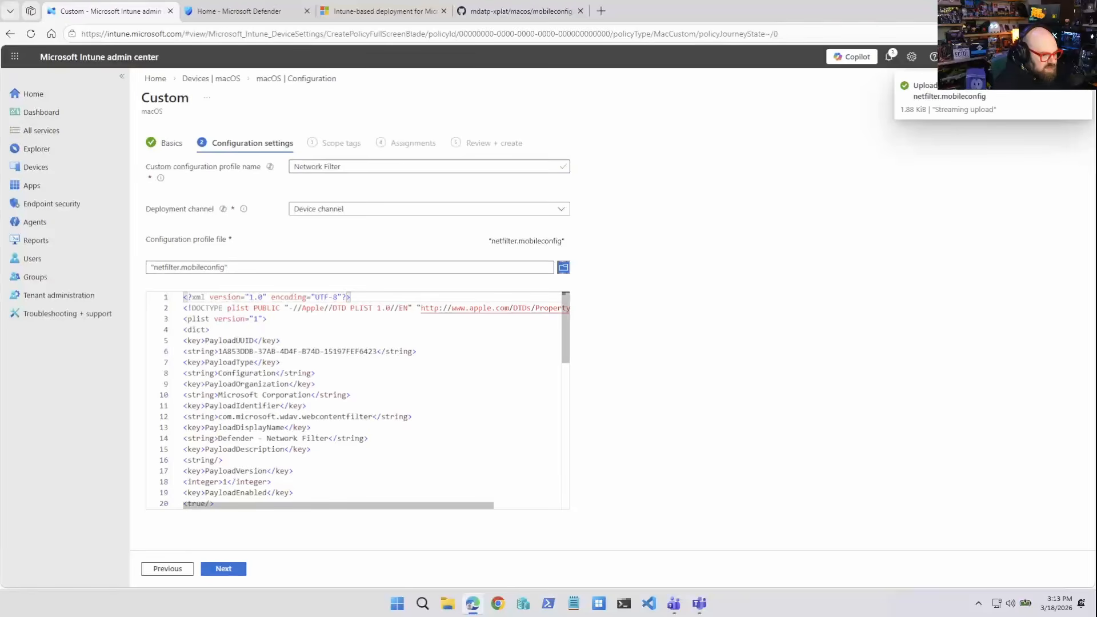
# - Keep the Default scope tag and assign the Network Filter profile to all devices
pyautogui.click(224, 569)
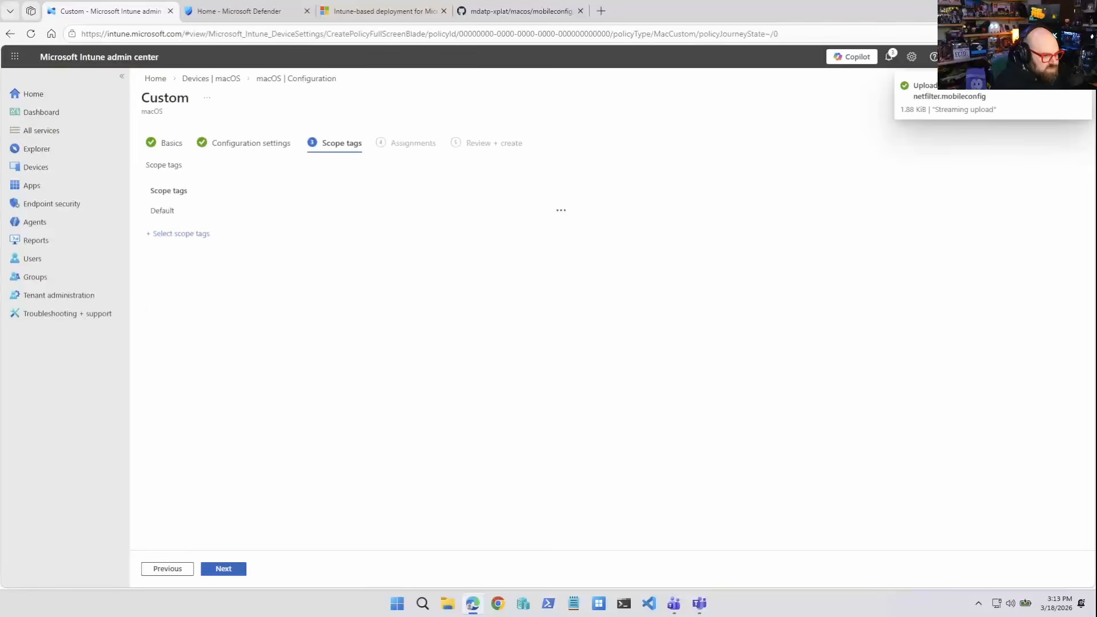
pyautogui.click(224, 568)
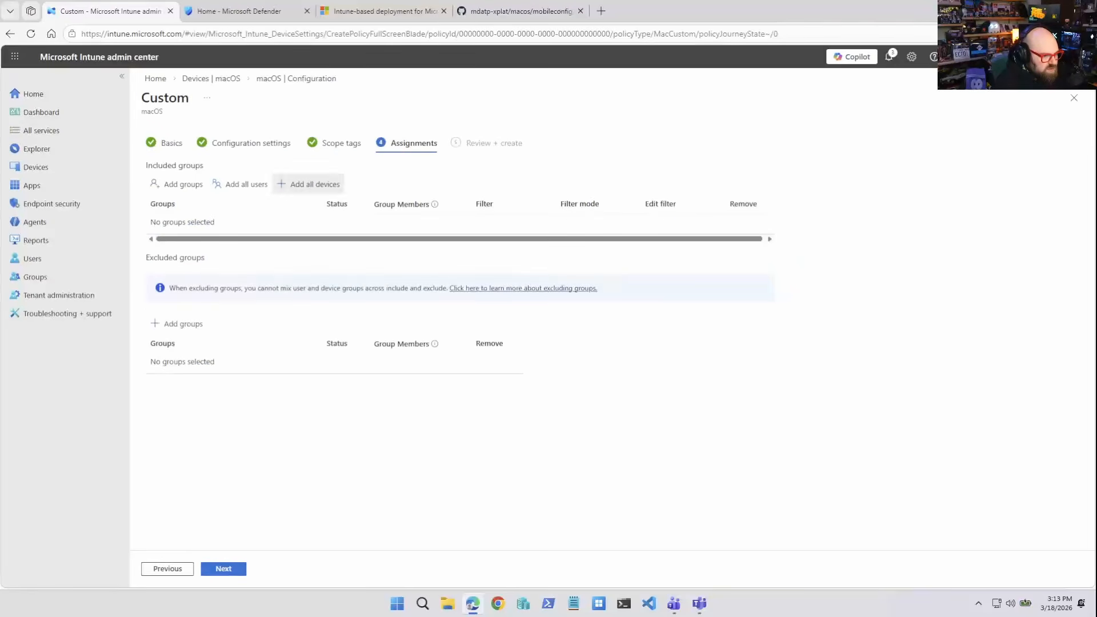
pyautogui.click(309, 184)
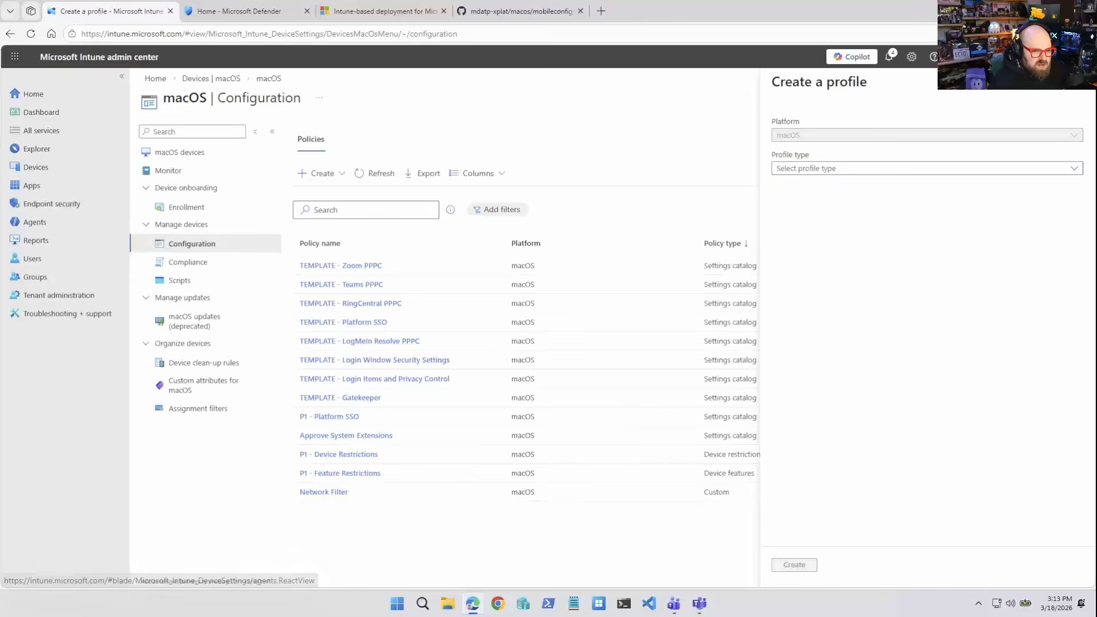
# - Start a Templates profile from the Custom template, name it "Full disk access" and continue to its configuration settings
pyautogui.click(927, 168)
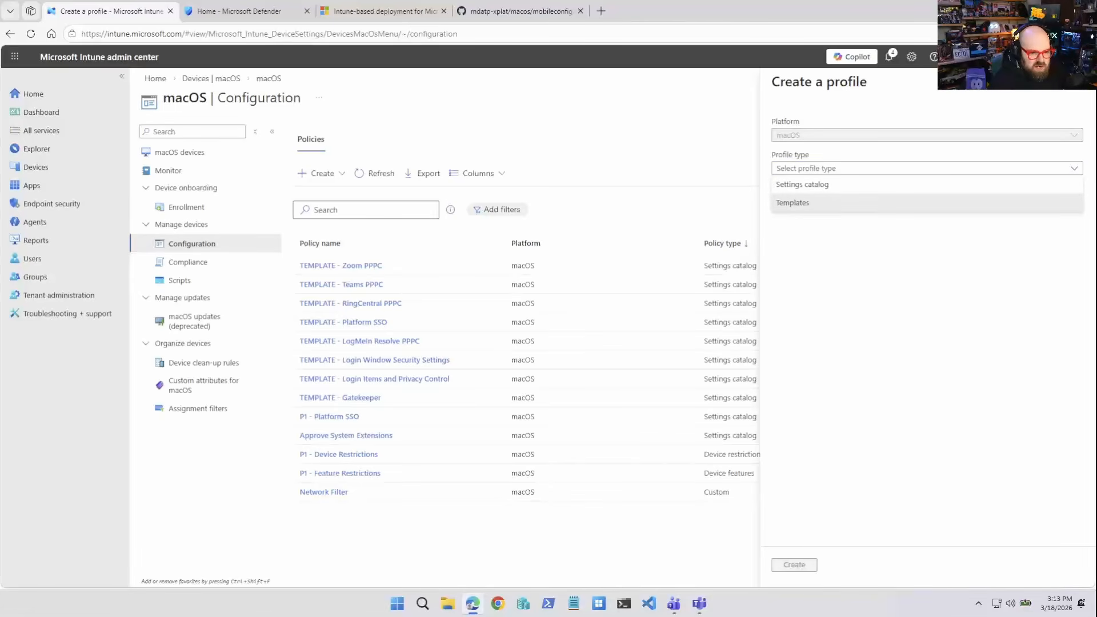
pyautogui.click(800, 203)
pyautogui.click(789, 266)
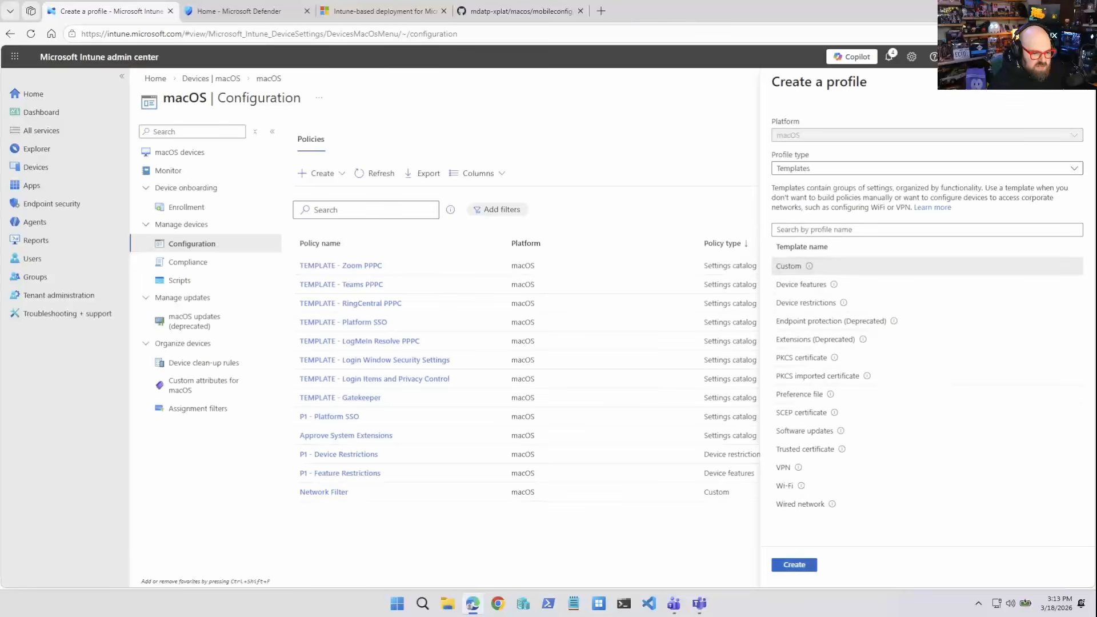
pyautogui.click(794, 564)
pyautogui.write('Full disk access')
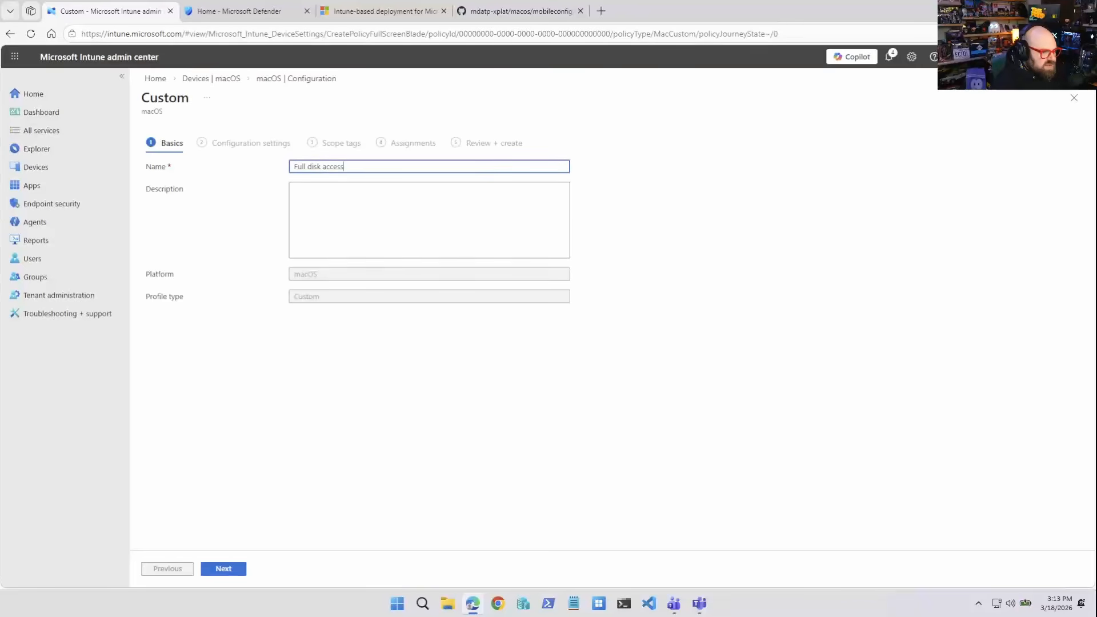
pyautogui.click(223, 568)
# - Set the custom configuration profile name to "Full disk access"
pyautogui.click(402, 166)
pyautogui.write('Full disk access')
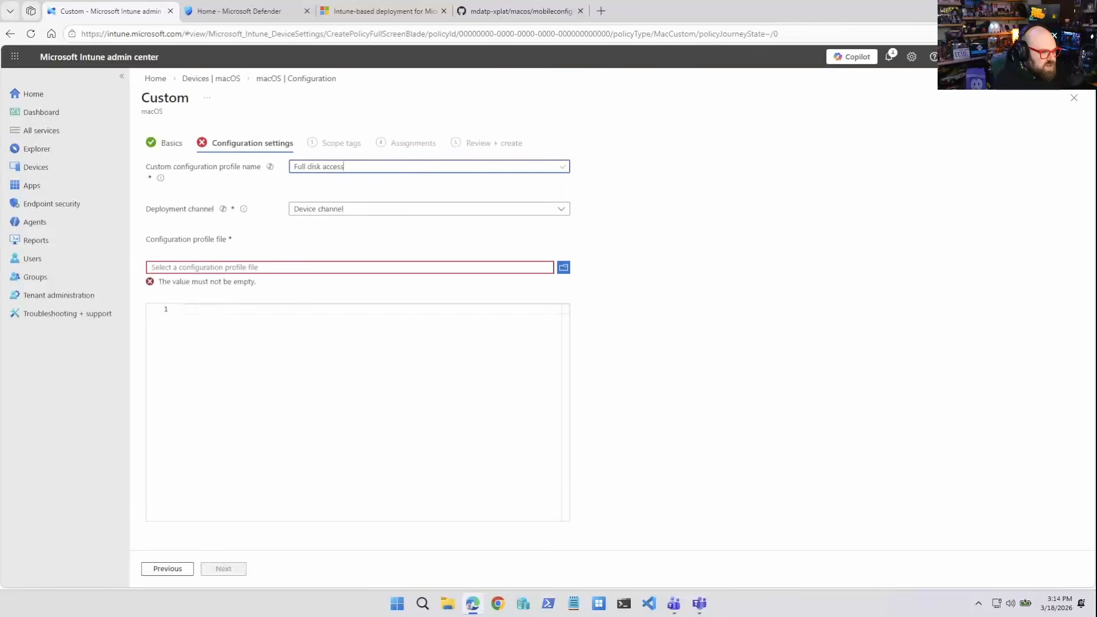
pyautogui.click(563, 267)
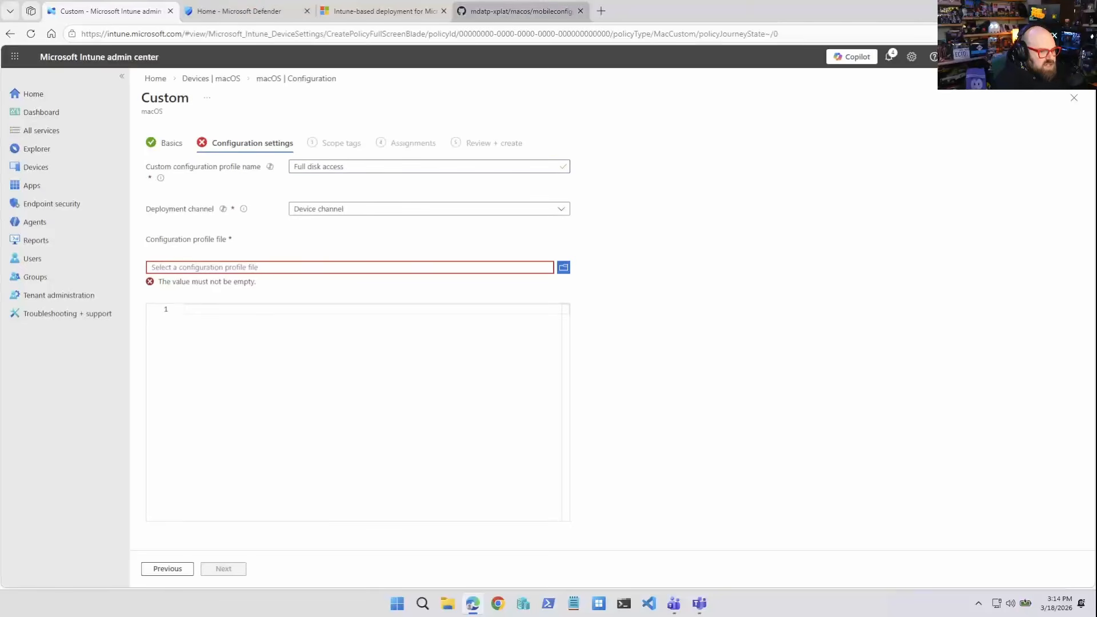
# - Download fulldisk.mobileconfig from the macos/mobileconfig/profiles folder of the mdatp-xplat GitHub repository
pyautogui.click(520, 11)
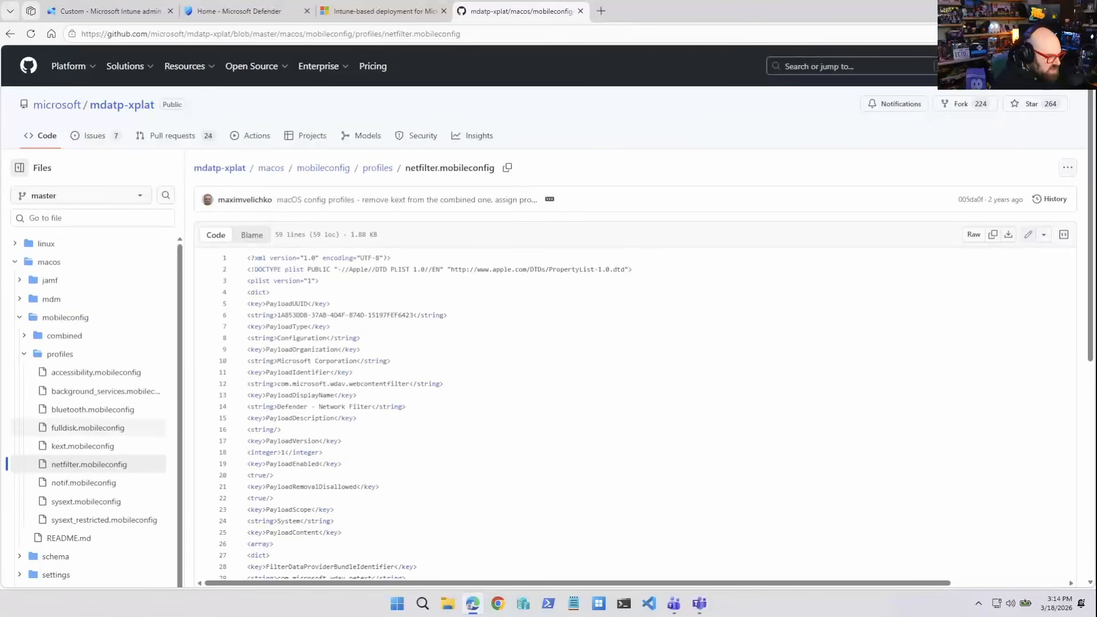
pyautogui.click(87, 427)
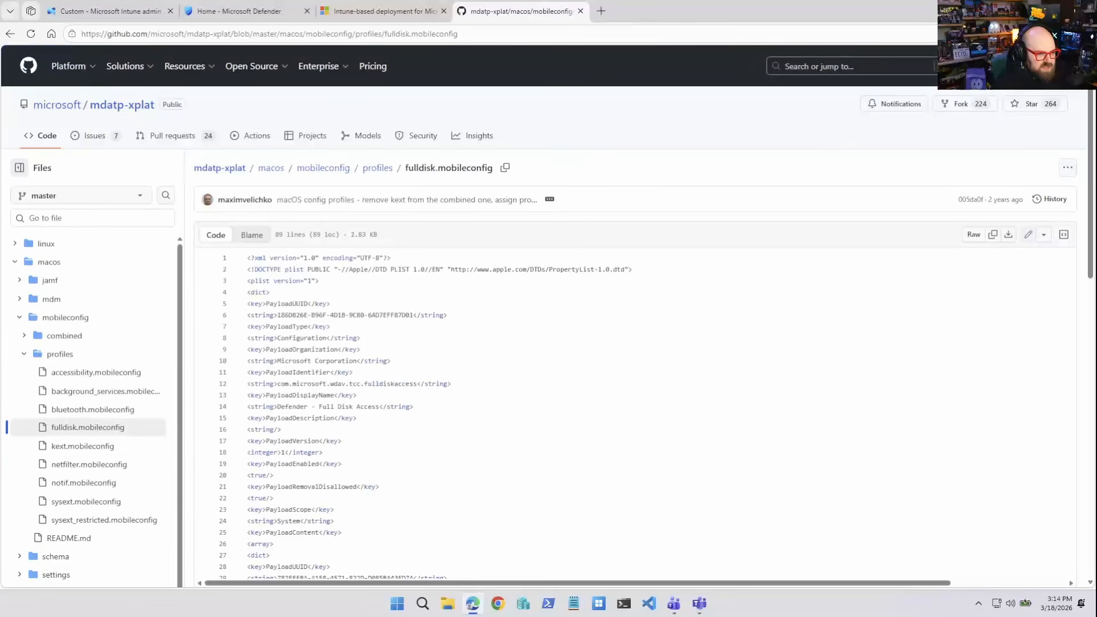
pyautogui.click(1044, 234)
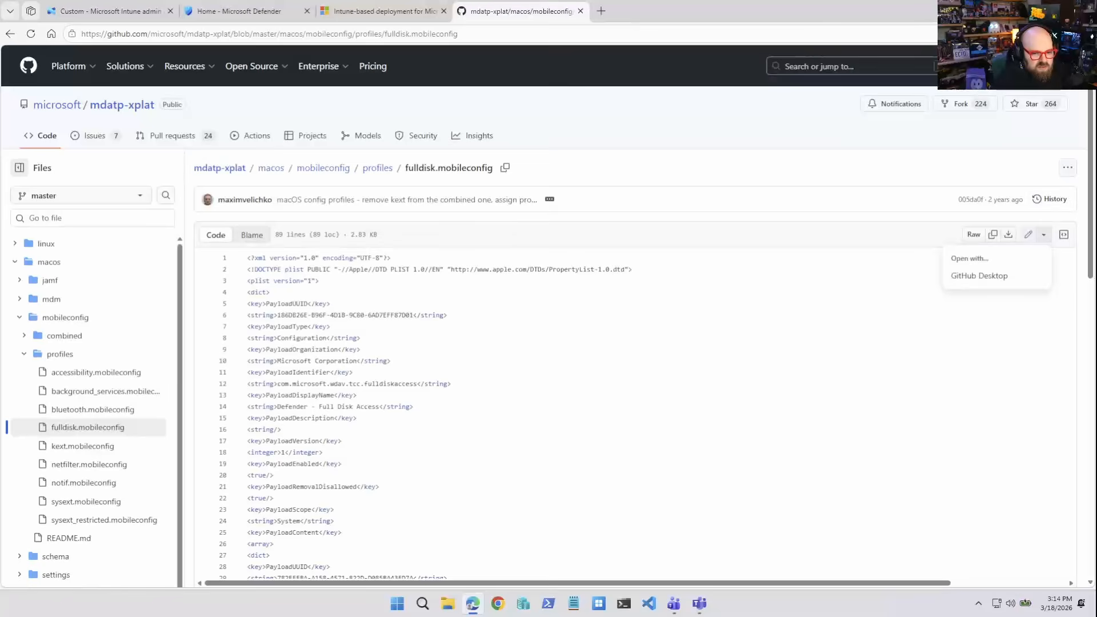
pyautogui.click(1067, 167)
pyautogui.click(1067, 167)
pyautogui.click(971, 210)
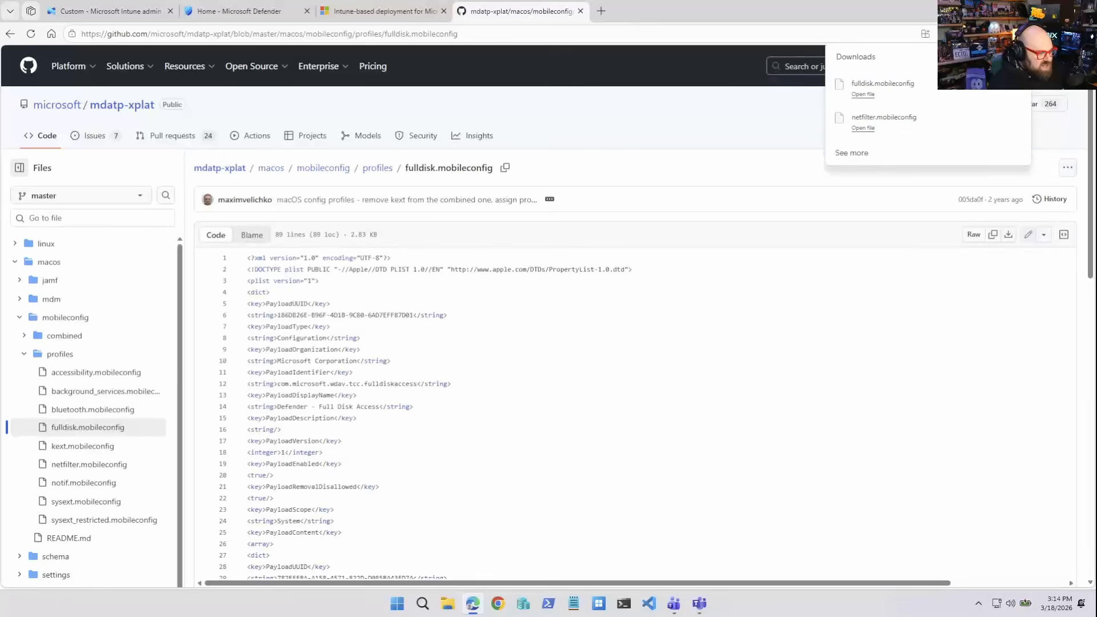
# - Return to the Intune profile, load fulldisk.mobileconfig from Downloads as its configuration profile file and keep the Default scope tag
pyautogui.click(110, 11)
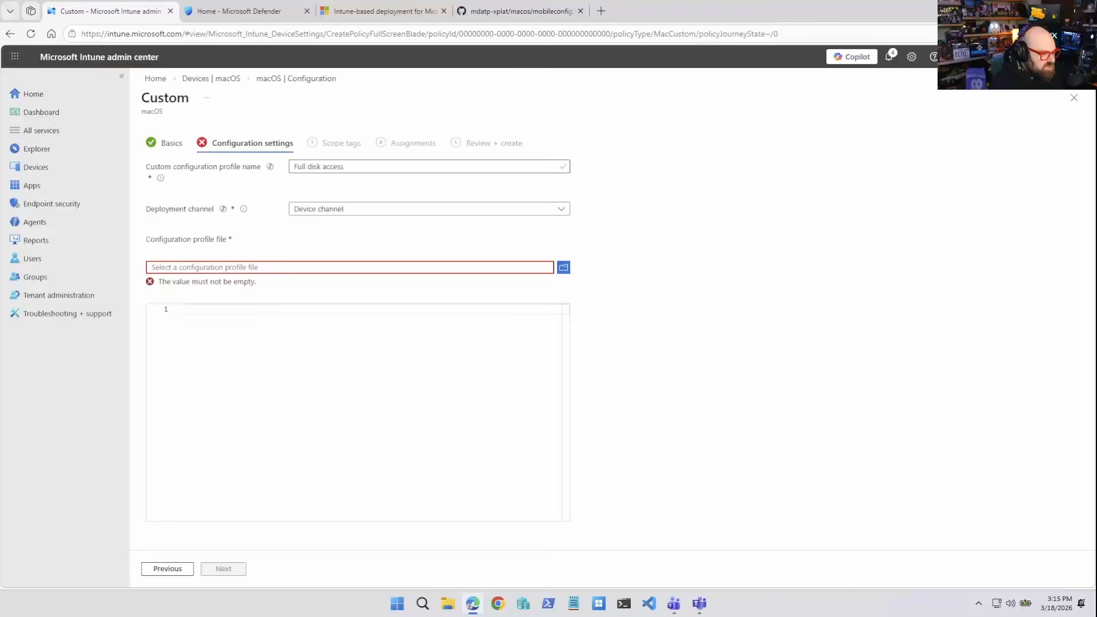
pyautogui.click(563, 266)
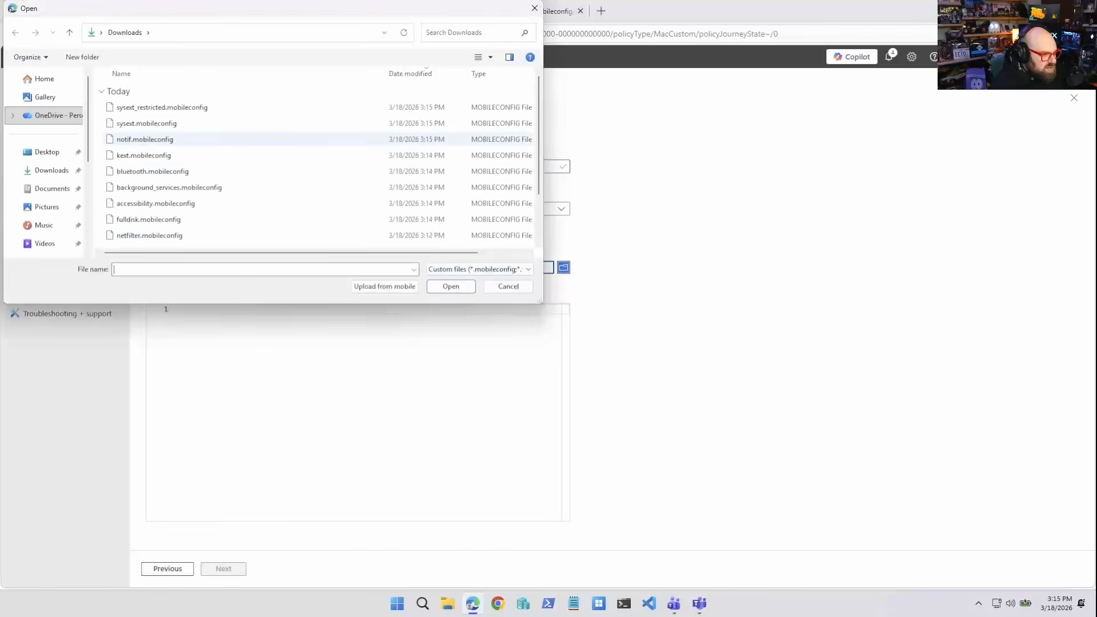
pyautogui.doubleClick(149, 219)
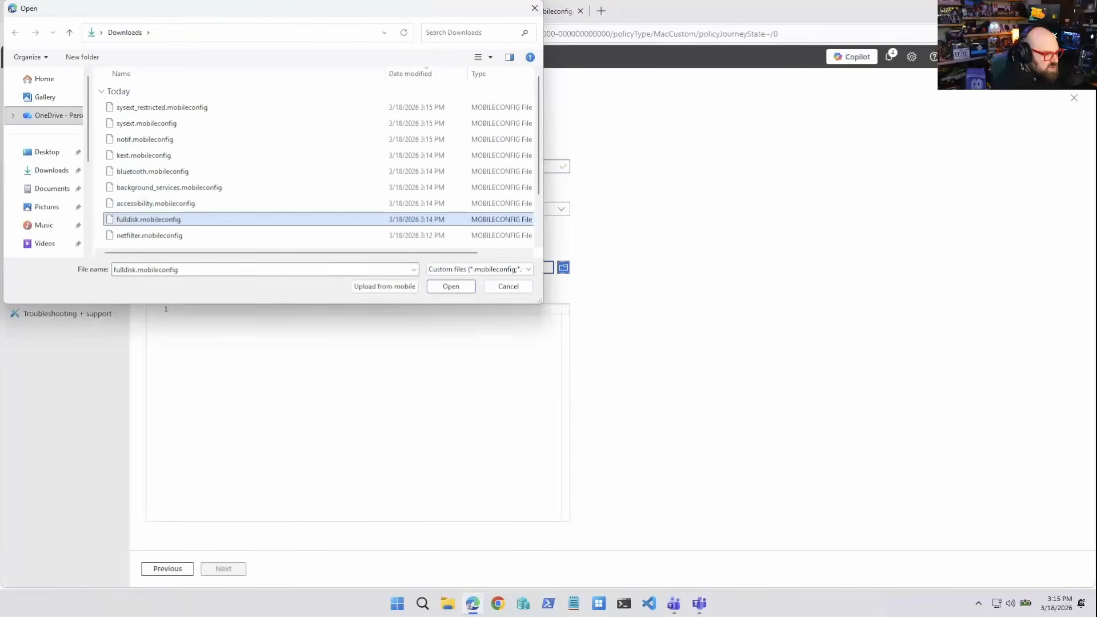
pyautogui.click(223, 568)
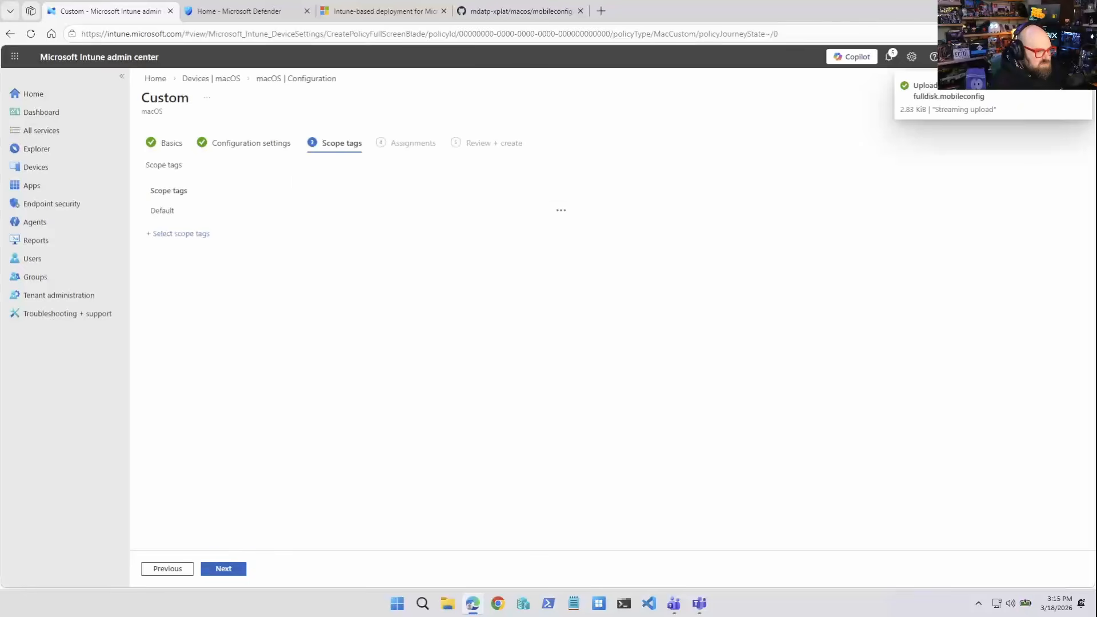
pyautogui.click(224, 569)
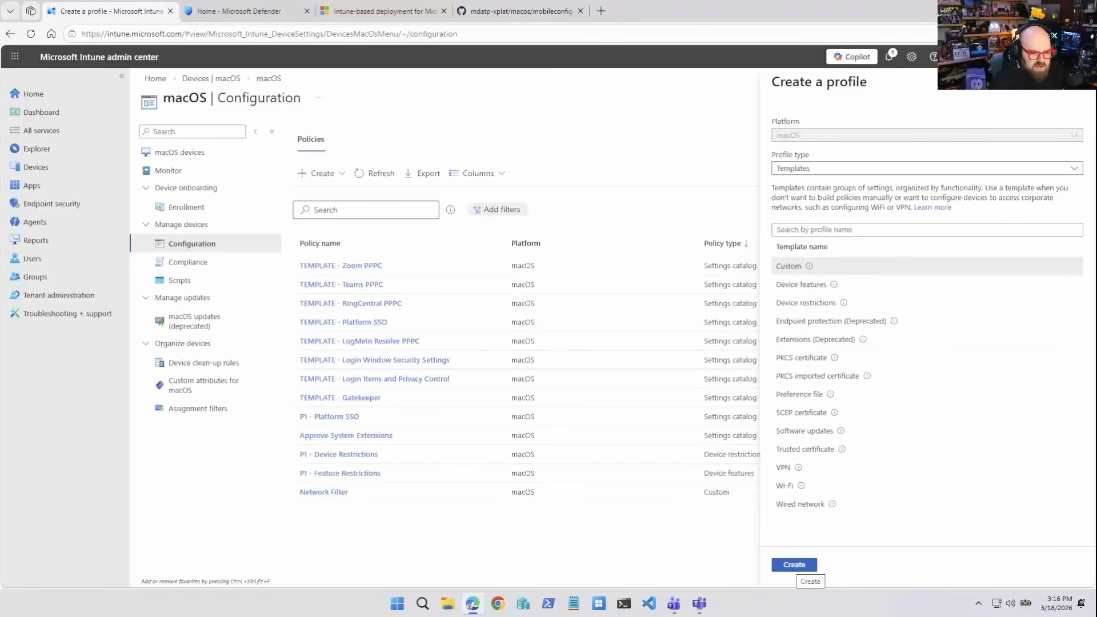
# - Start a Custom template profile named "Background services" and load background_services.mobileconfig as its configuration profile file
pyautogui.click(795, 565)
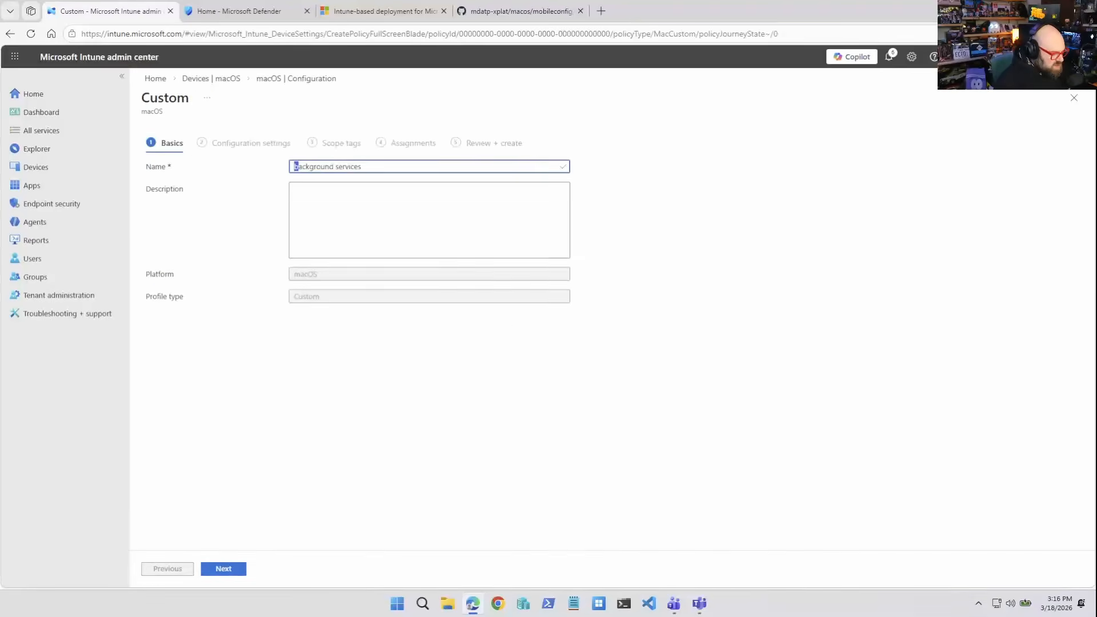
pyautogui.click(223, 568)
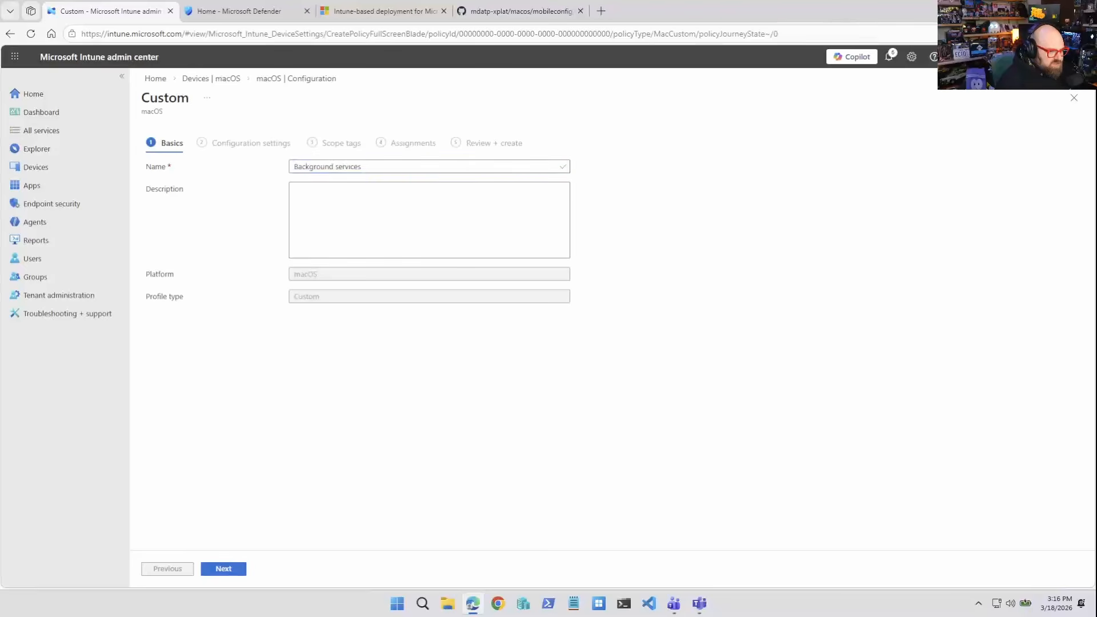
pyautogui.click(563, 268)
pyautogui.click(169, 187)
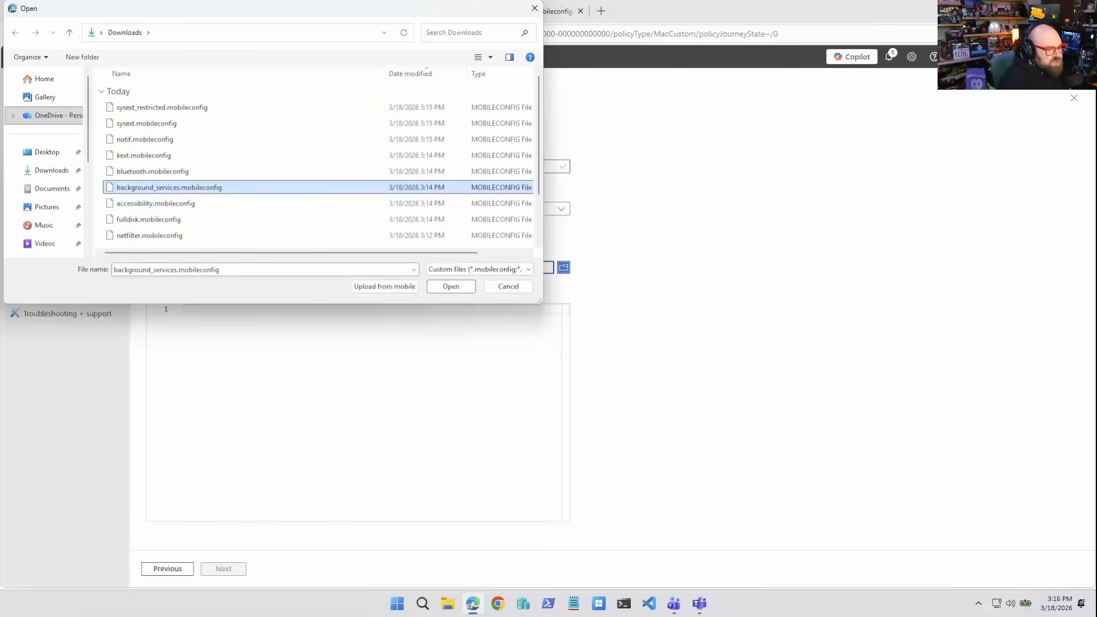
pyautogui.click(451, 286)
pyautogui.click(224, 568)
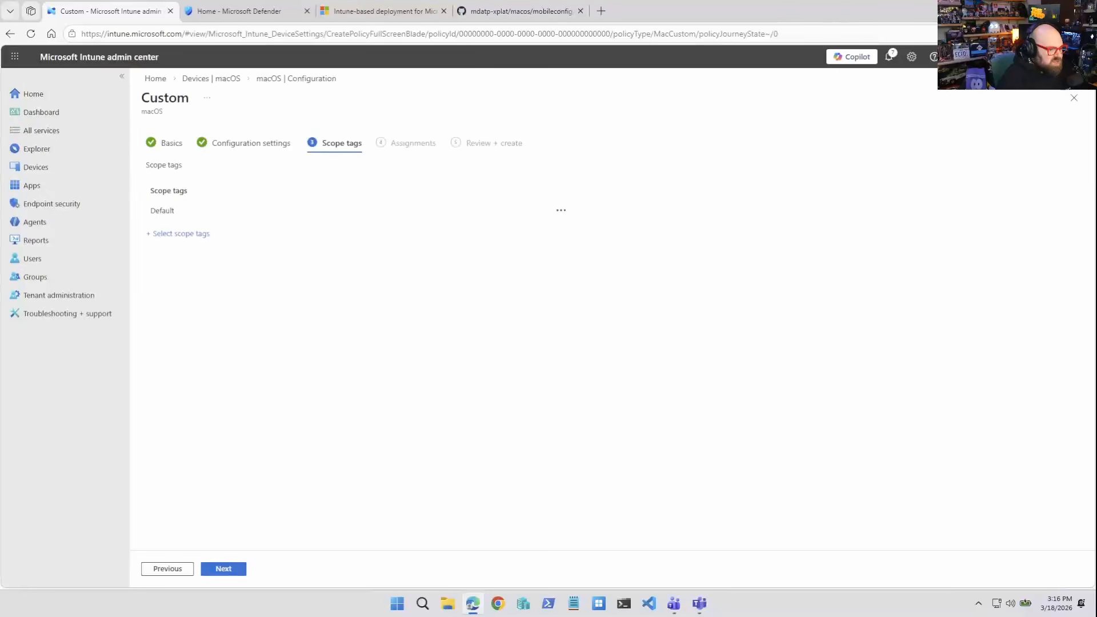
# - Keep the Default scope tag and continue the Background services profile past its assignments
pyautogui.click(224, 568)
pyautogui.click(223, 568)
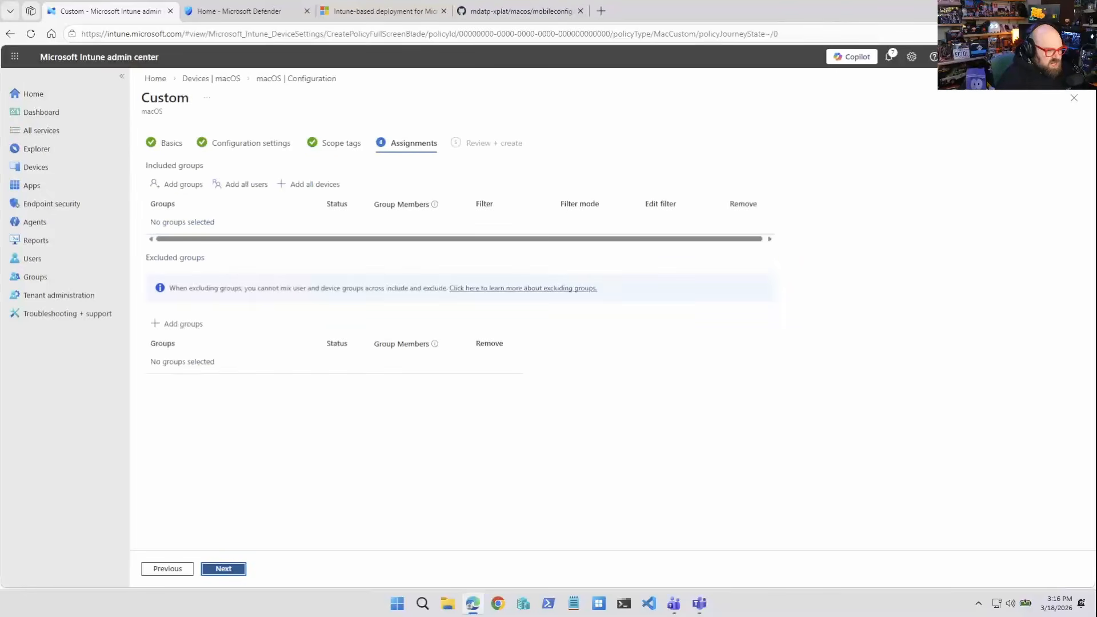
pyautogui.click(224, 568)
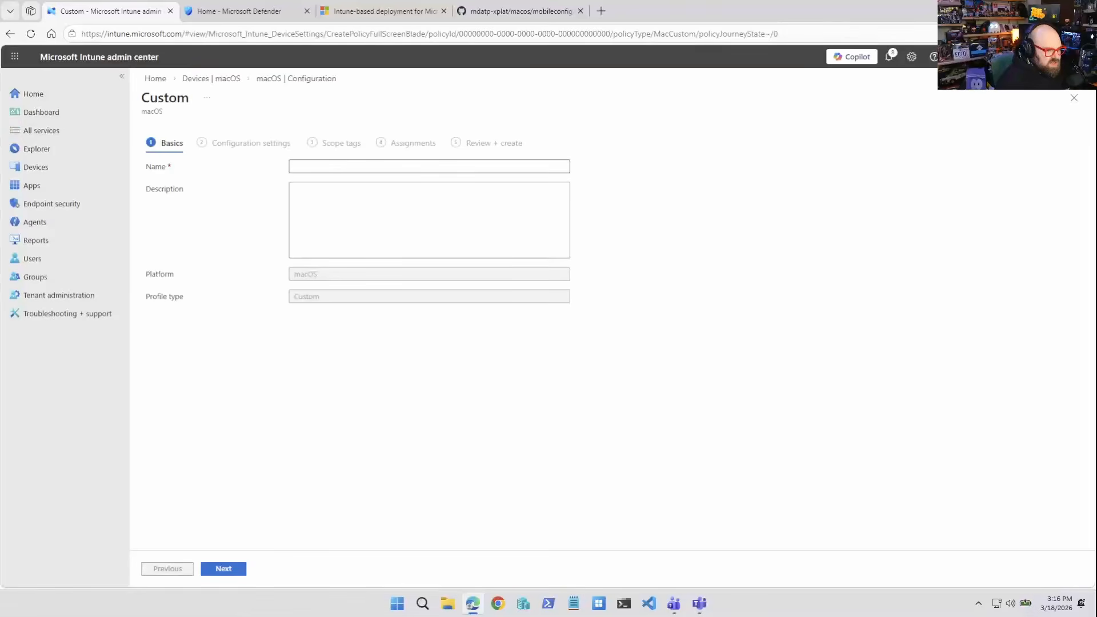
# - Enter "Notifications consent" as both the new custom profile's name and its custom configuration profile name
pyautogui.click(366, 166)
pyautogui.write('Notifications consent')
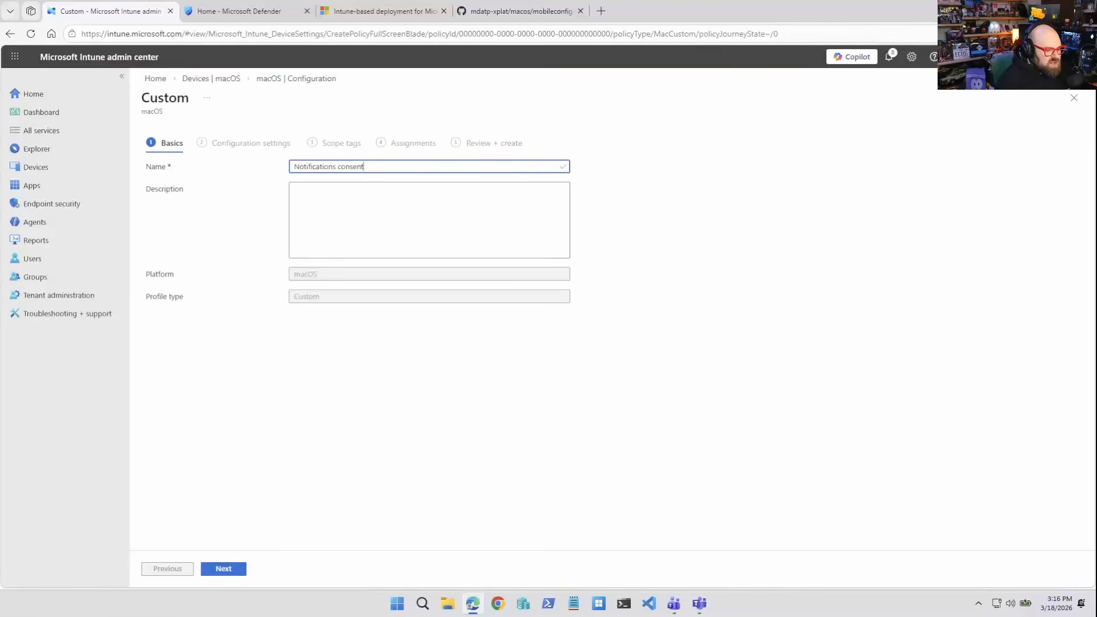
pyautogui.click(225, 569)
pyautogui.click(354, 166)
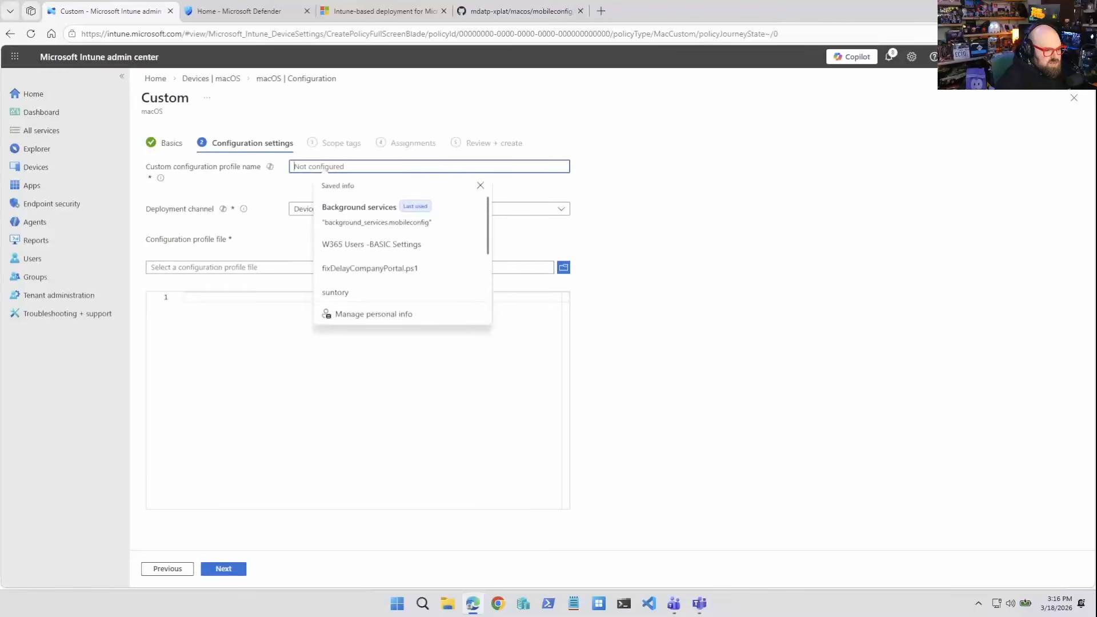
pyautogui.write('Notifications consent')
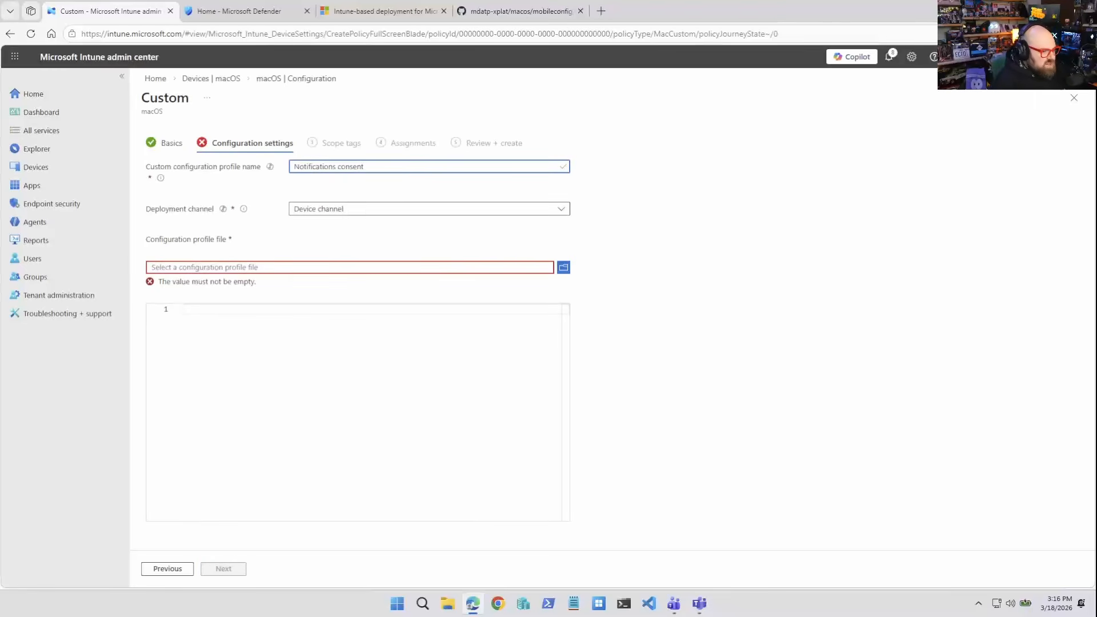
# - Load notif.mobileconfig from Downloads as the configuration profile file of the Notifications consent profile
pyautogui.press('Tab')
pyautogui.press('Tab')
pyautogui.press('Return')
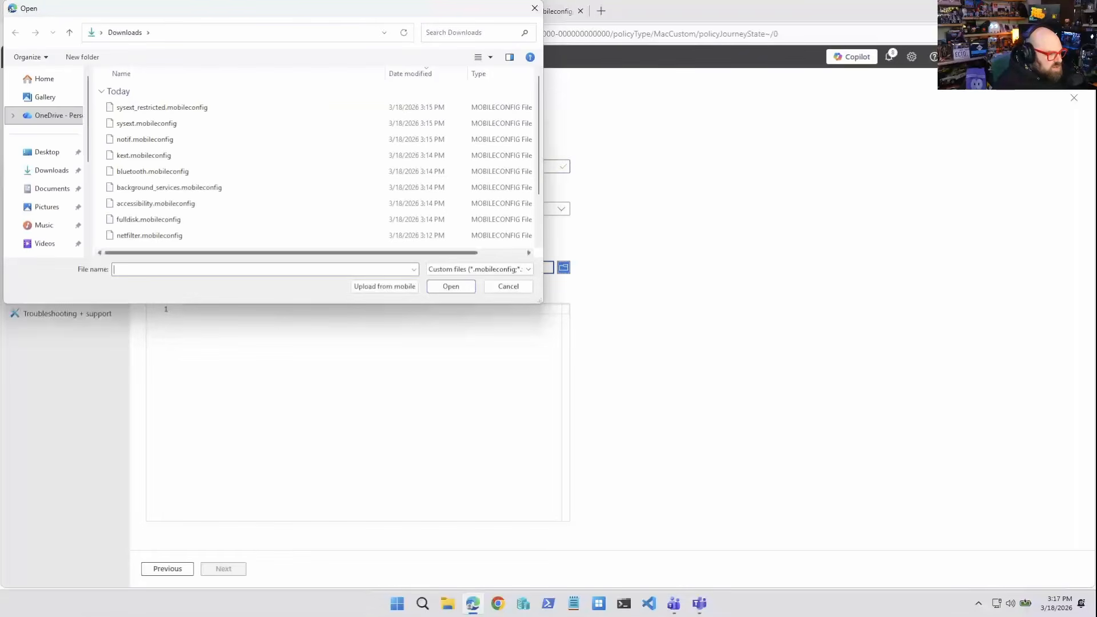
pyautogui.doubleClick(160, 139)
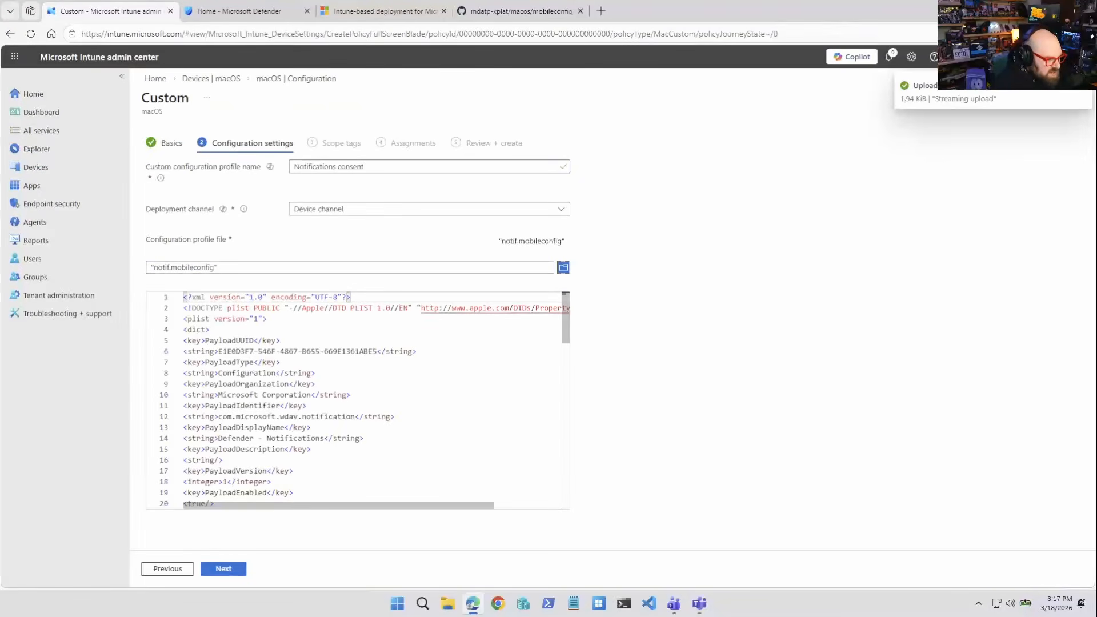
# - Review the ShowInNotificationCenter setting in the loaded notif.mobileconfig and continue past the configuration settings
pyautogui.scroll(-10, 354, 400)
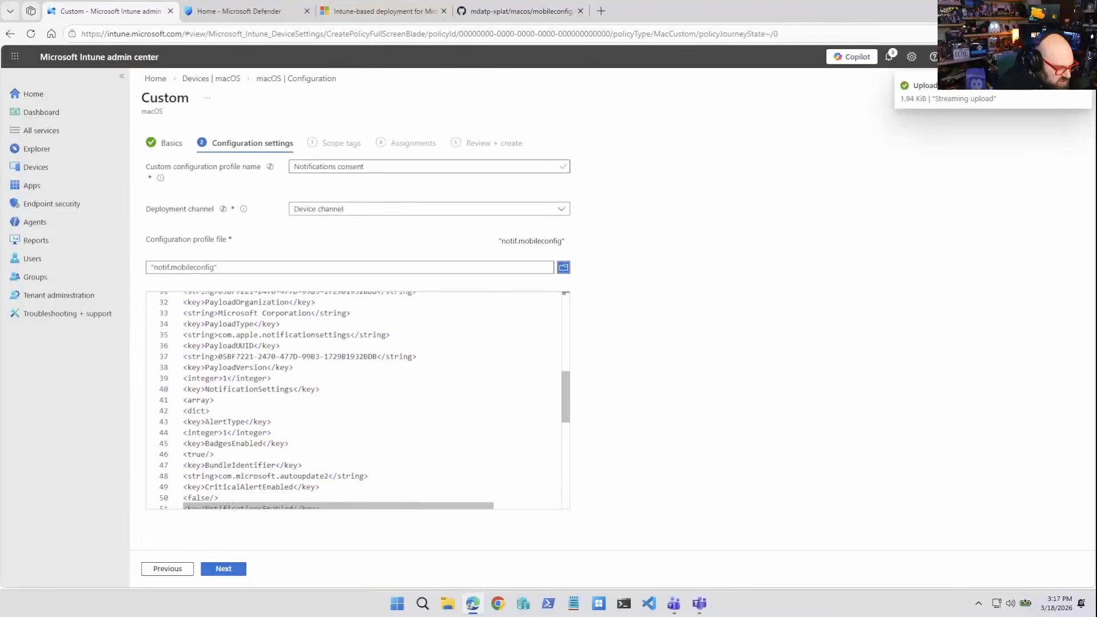
pyautogui.scroll(-10, 354, 400)
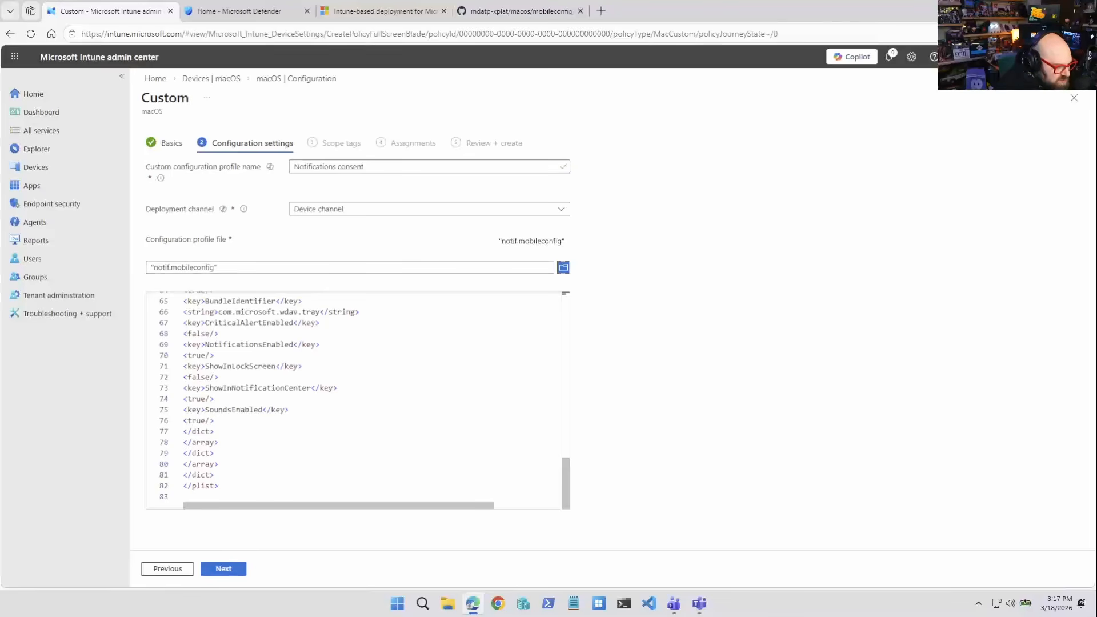
pyautogui.moveTo(202, 388); pyautogui.dragTo(311, 388)
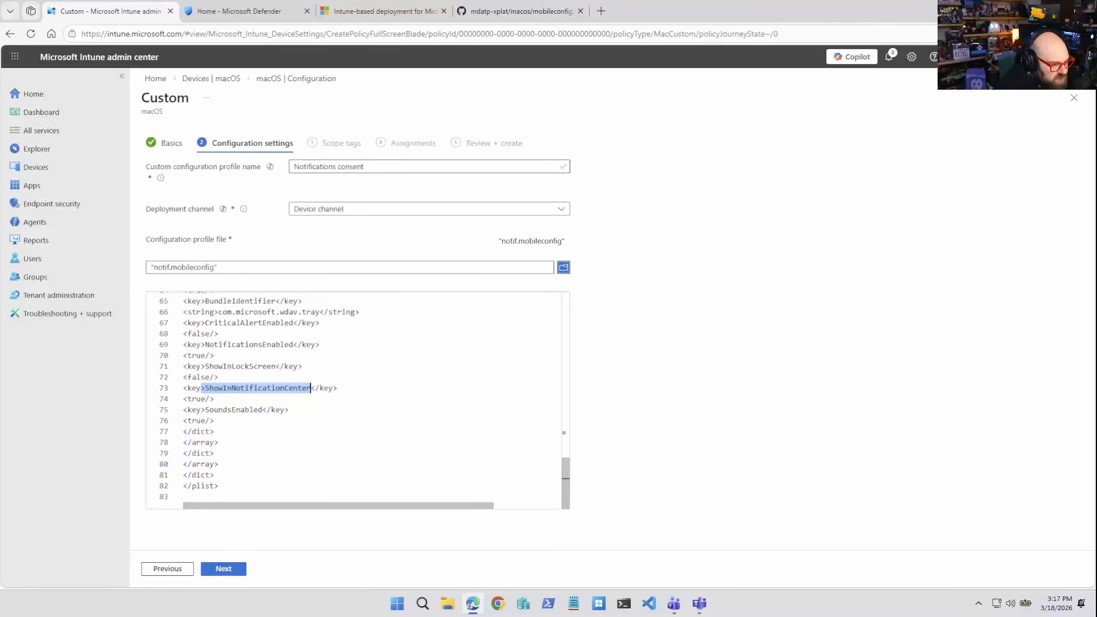
pyautogui.moveTo(187, 399); pyautogui.dragTo(205, 399)
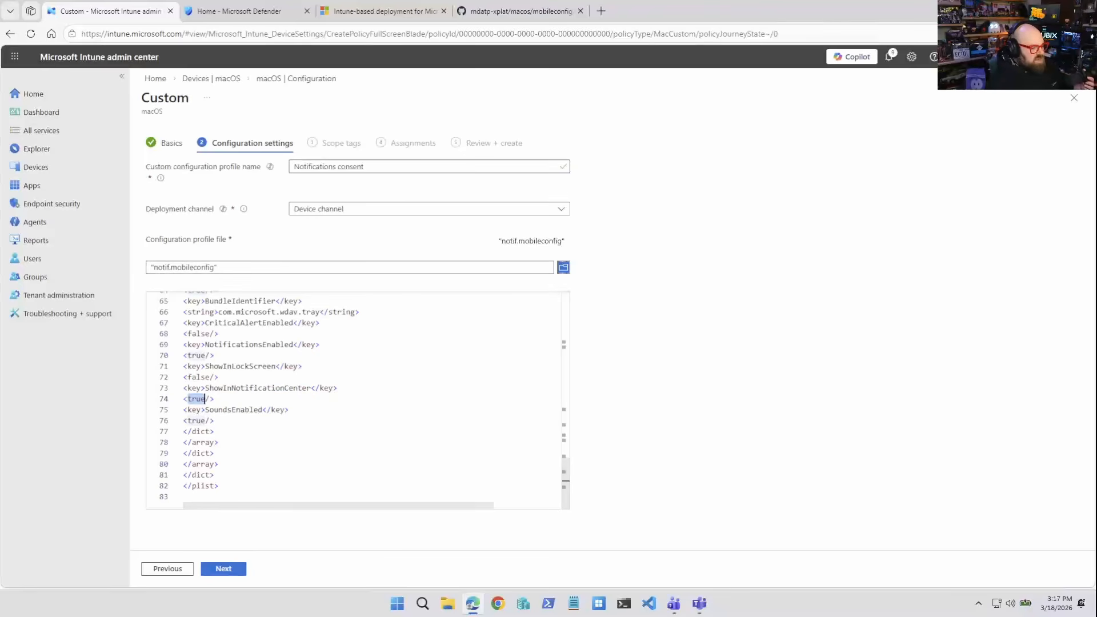
pyautogui.click(225, 569)
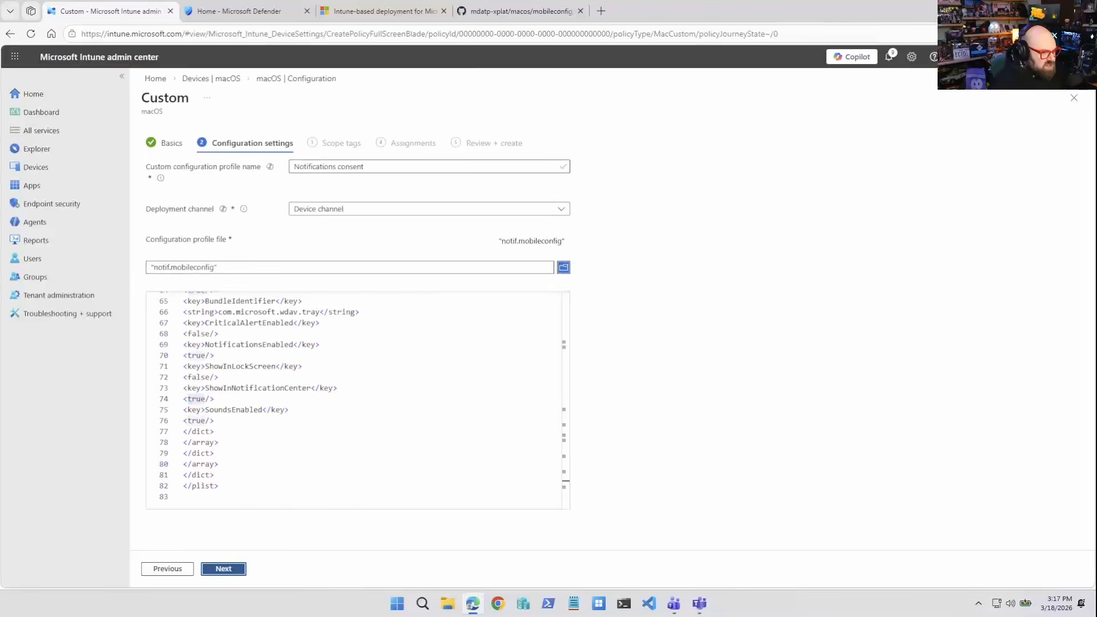
pyautogui.click(225, 569)
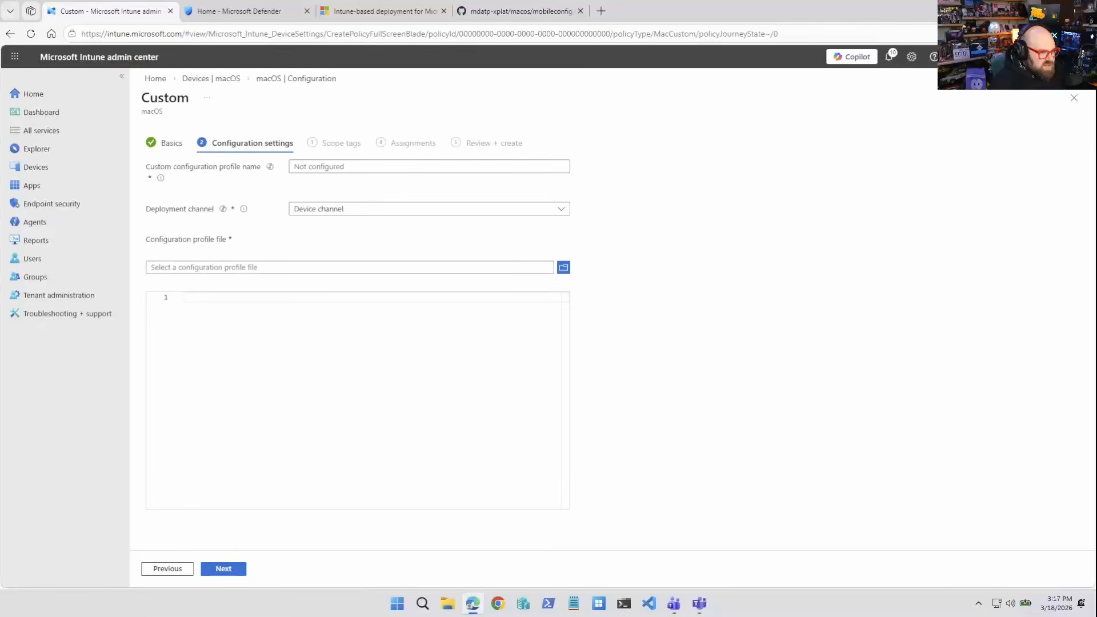
# - Set the custom configuration profile name to "Accessibility settings" and load accessibility.mobileconfig as the configuration profile file
pyautogui.click(325, 167)
pyautogui.write('Accessibility settings')
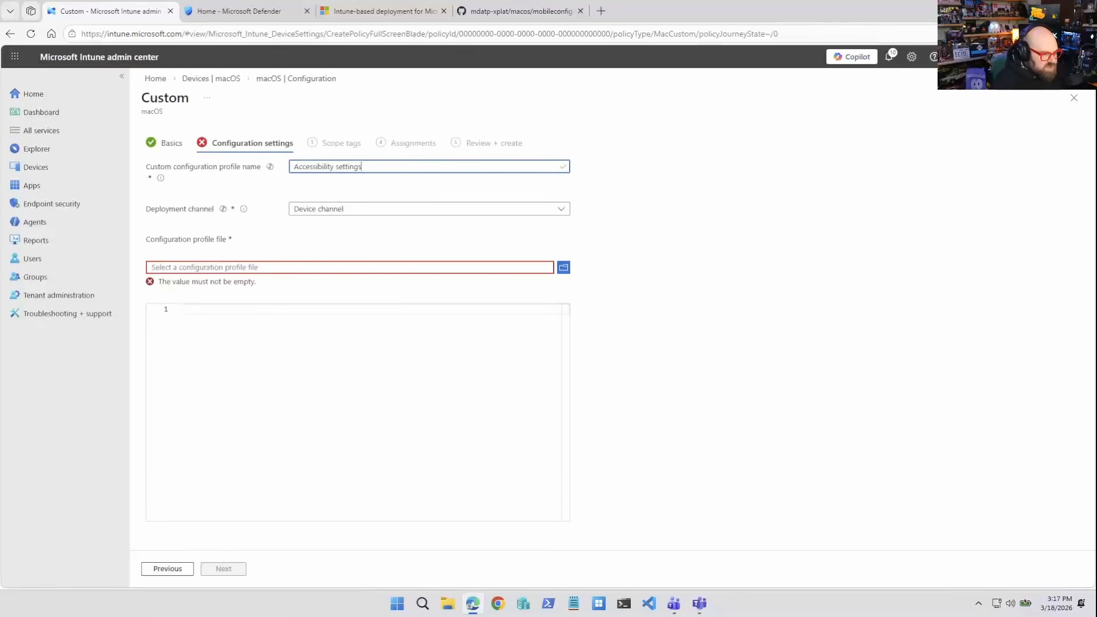
pyautogui.click(563, 267)
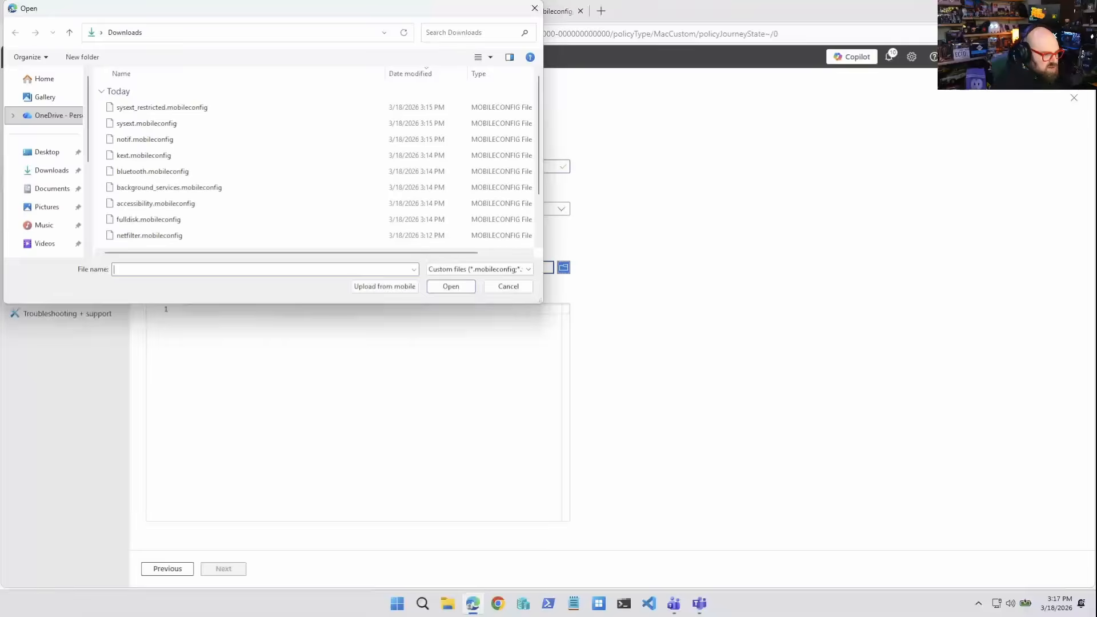
pyautogui.doubleClick(156, 203)
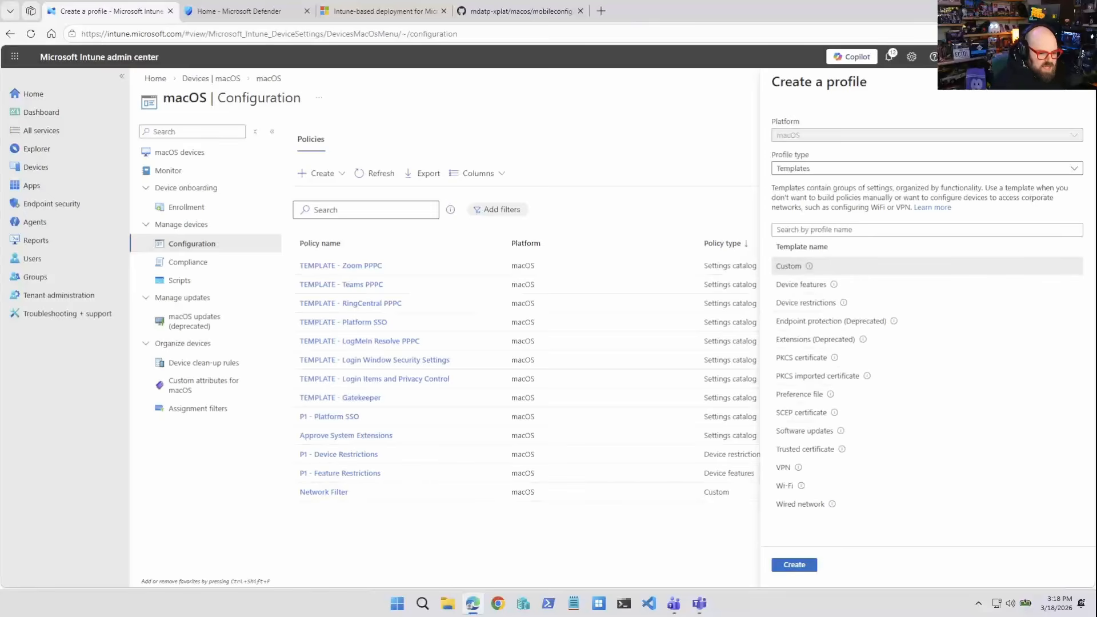
# - Create a Custom template profile named "Bluetooth permissions" and load bluetooth.mobileconfig as its configuration profile file
pyautogui.click(794, 564)
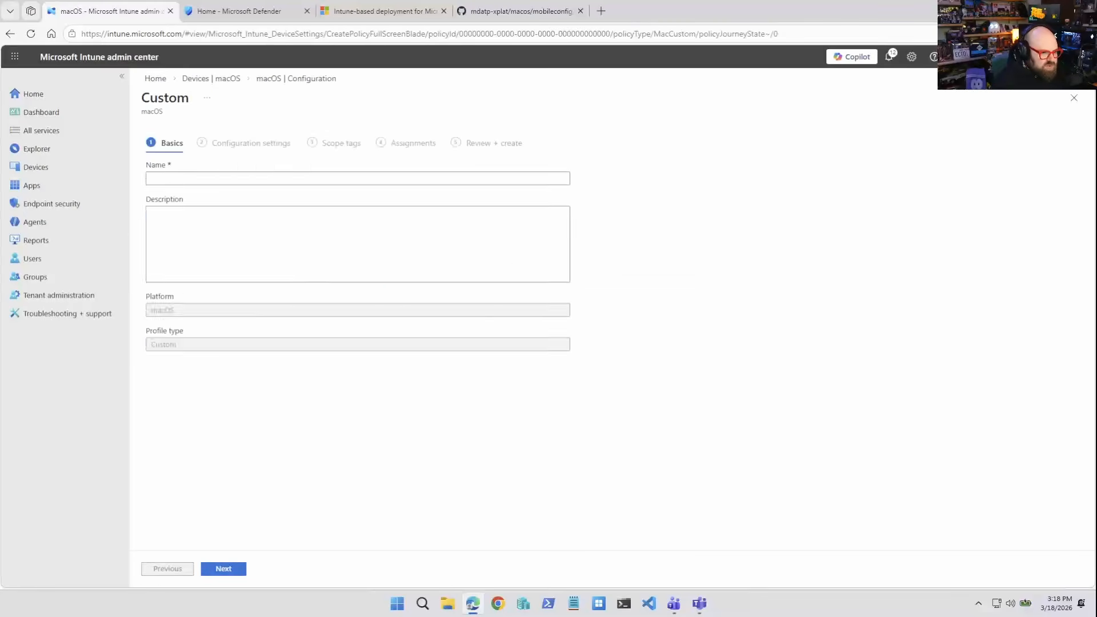
pyautogui.write('Blue')
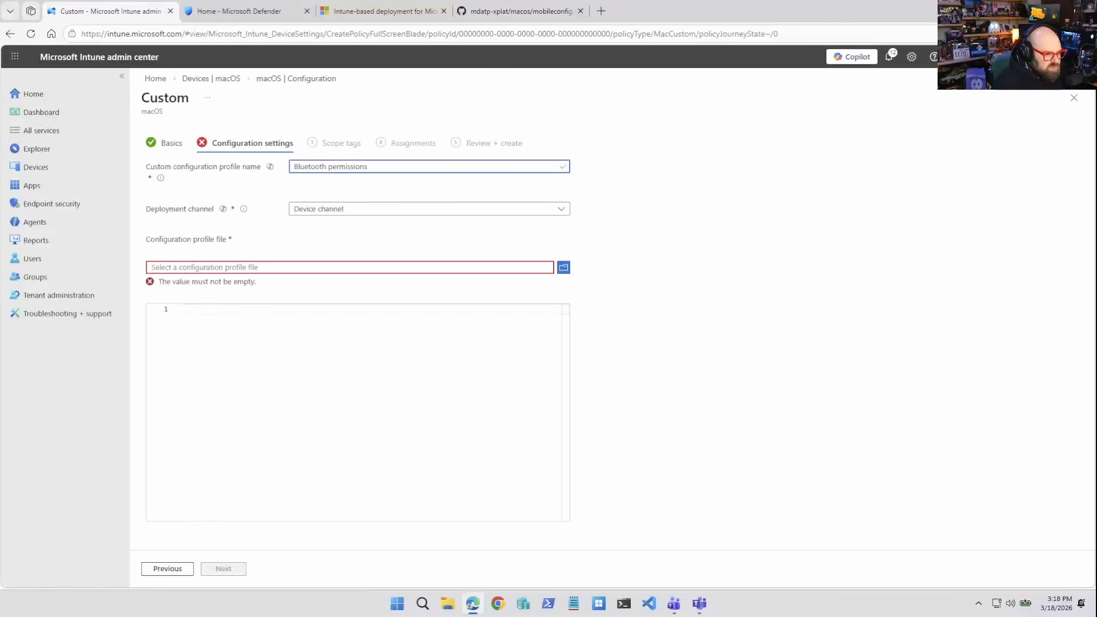
pyautogui.click(563, 267)
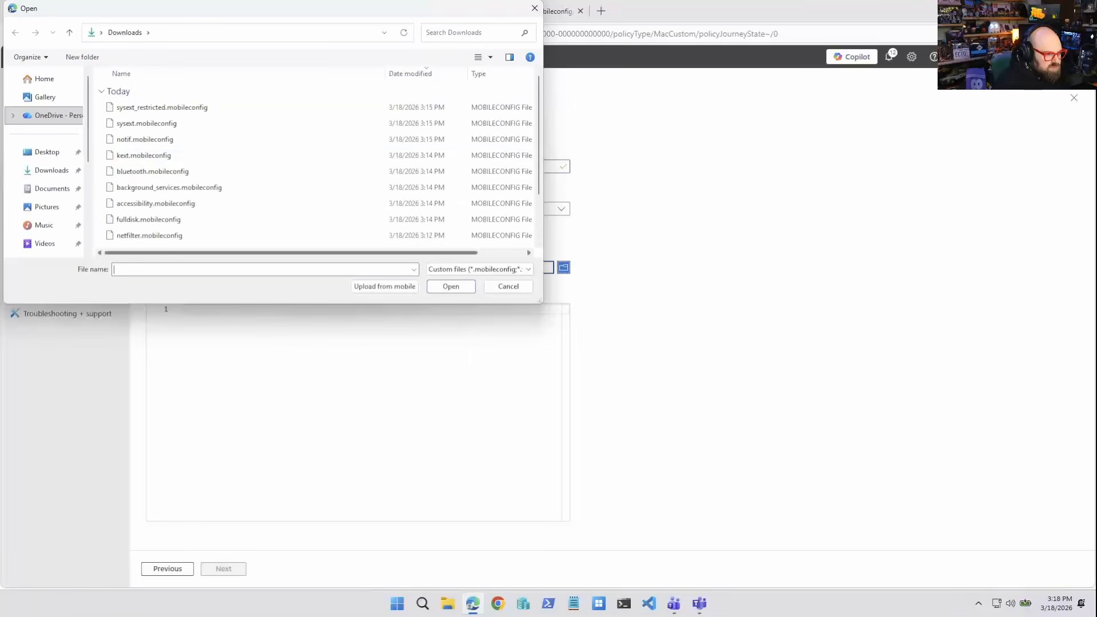
pyautogui.doubleClick(152, 171)
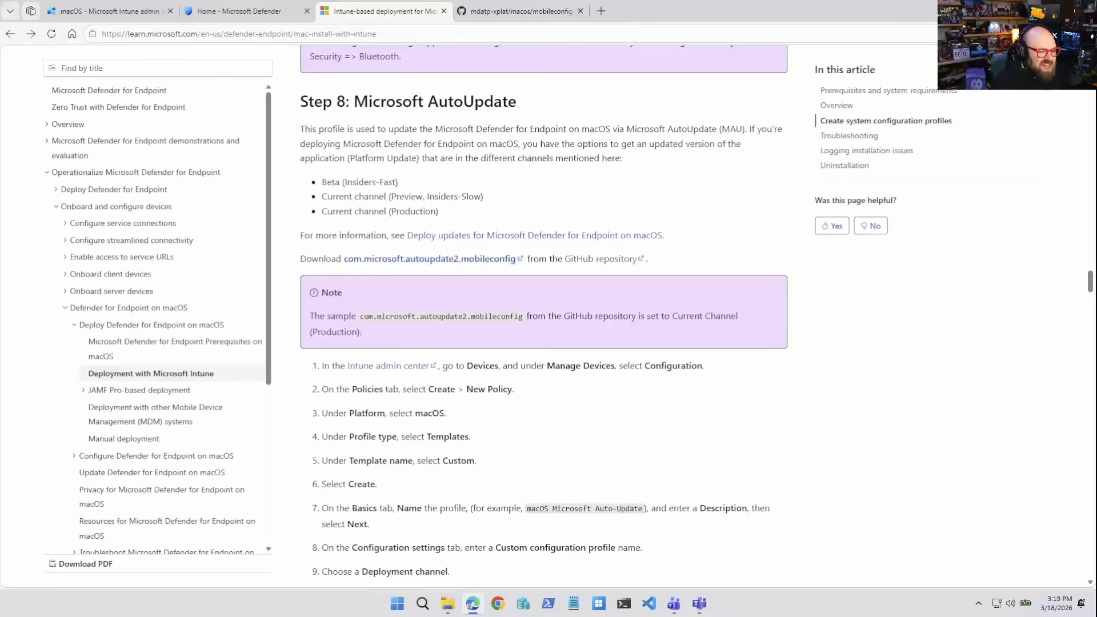
# - Read the Microsoft AutoUpdate step of the deployment guide and view the raw com.microsoft.autoupdate2.mobileconfig file
pyautogui.scroll(-1, 534, 192)
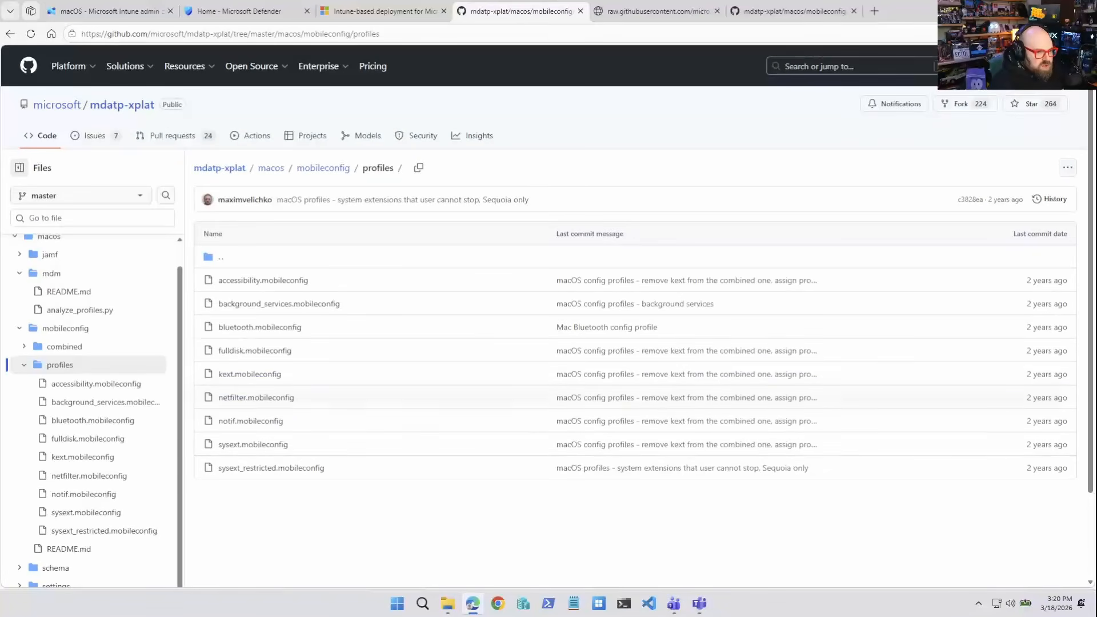
pyautogui.hotkey('ctrl', 'Tab')
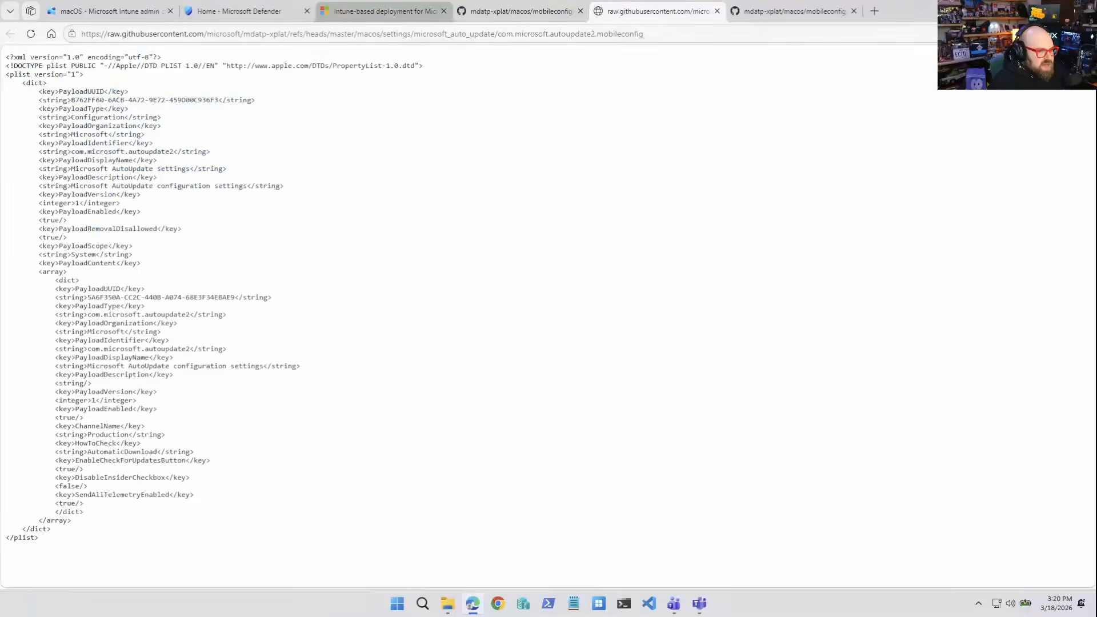
# - Close the duplicate GitHub tab and copy the complete XML of the raw com.microsoft.autoupdate2.mobileconfig file
pyautogui.click(384, 11)
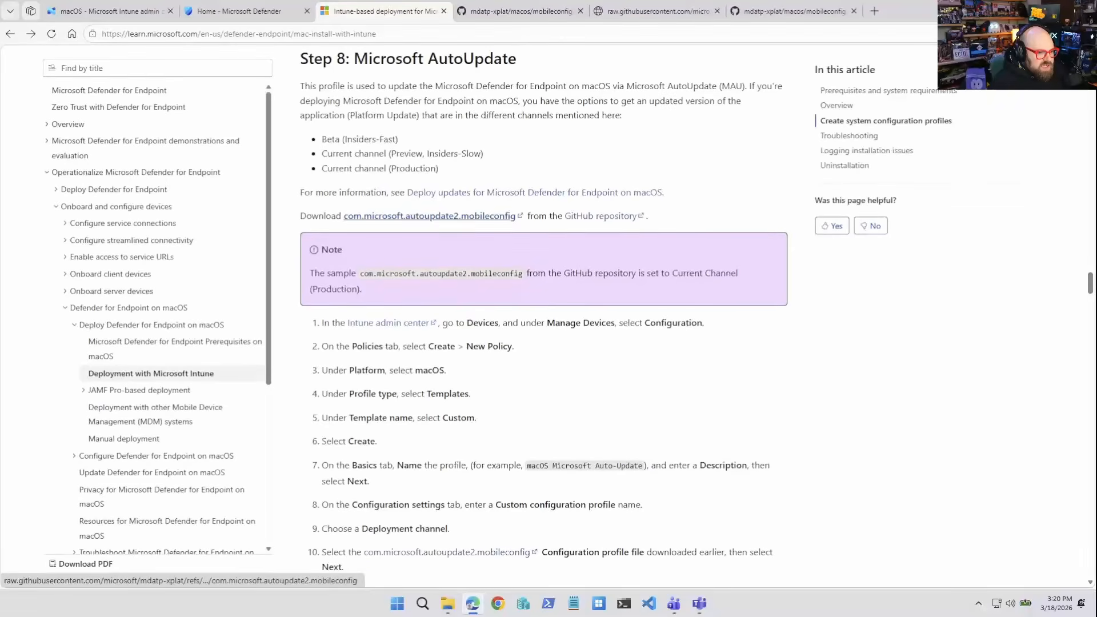
pyautogui.click(657, 12)
pyautogui.click(854, 12)
pyautogui.moveTo(223, 229); pyautogui.dragTo(222, 237)
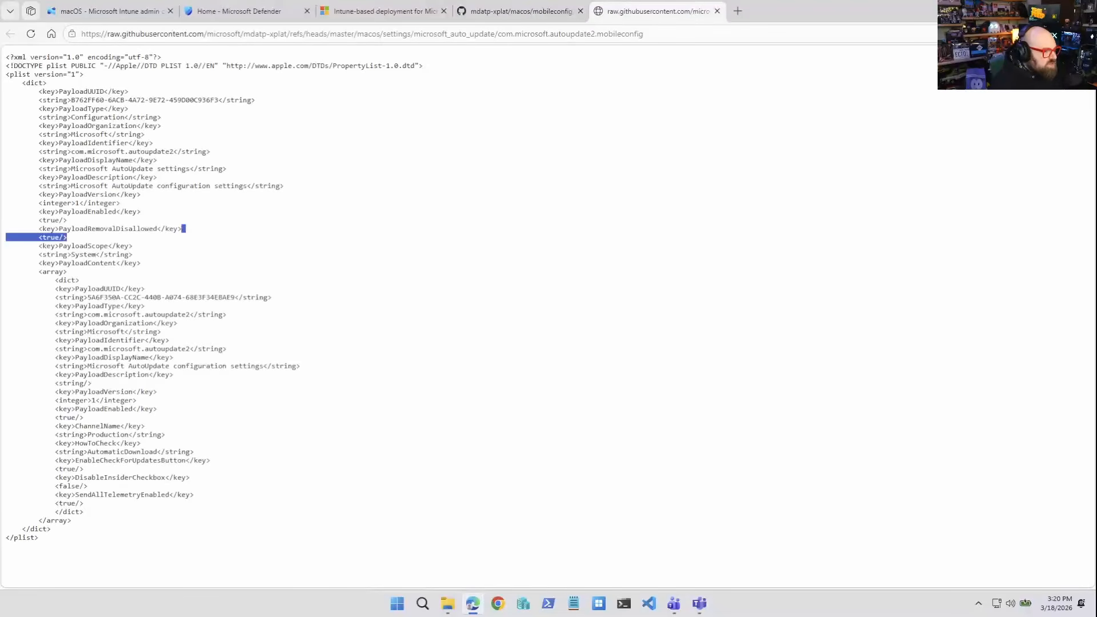
pyautogui.click(222, 237)
pyautogui.hotkey('ctrl', 'a')
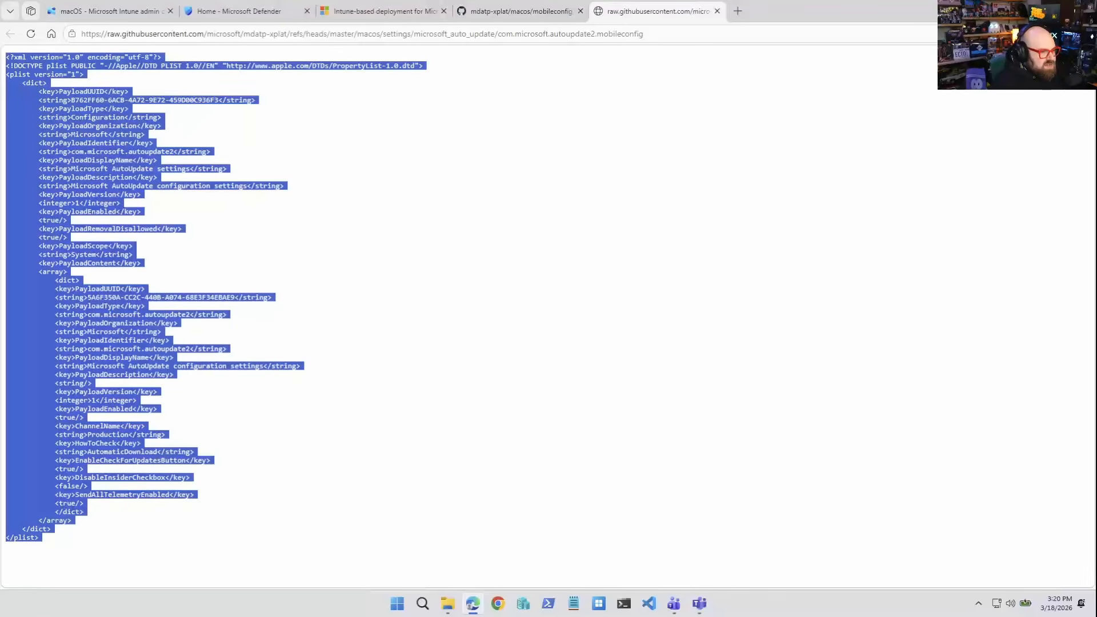
pyautogui.click(222, 237)
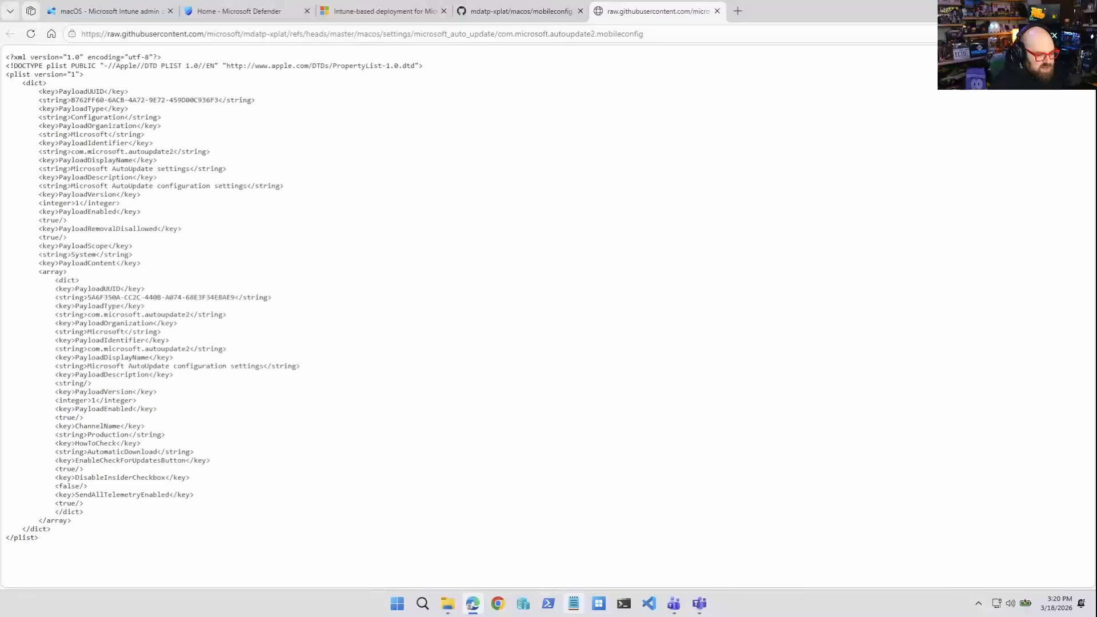
# - Switch to Visual Studio Code, create a file named com.microsoft.autoupdate2.mobileconfig, and paste the copied XML into it
pyautogui.click(649, 603)
pyautogui.click(35, 11)
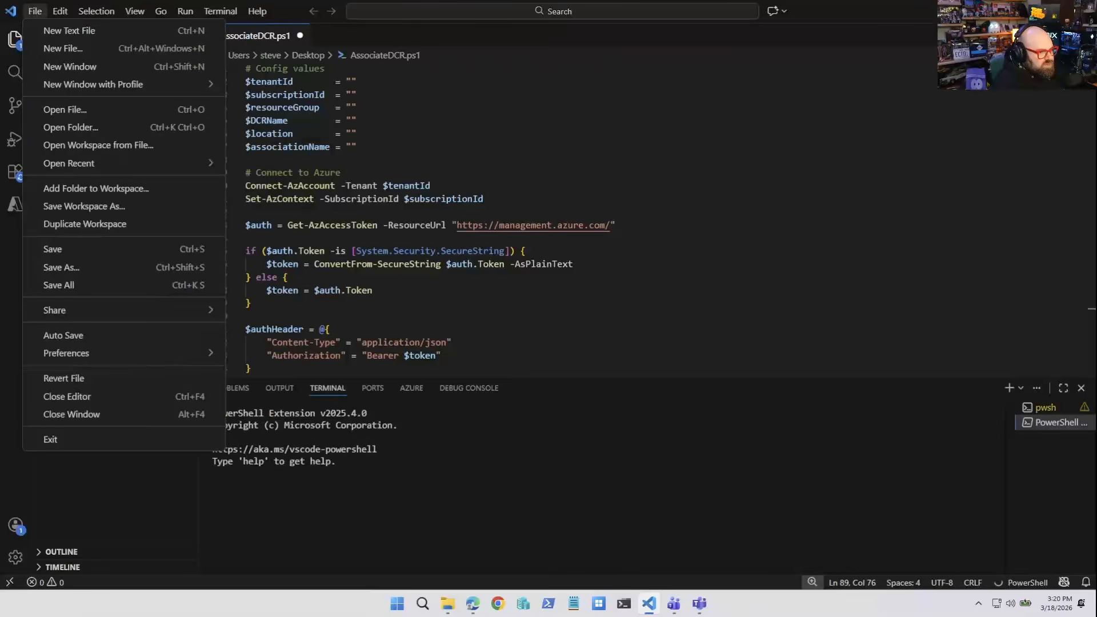
pyautogui.click(63, 49)
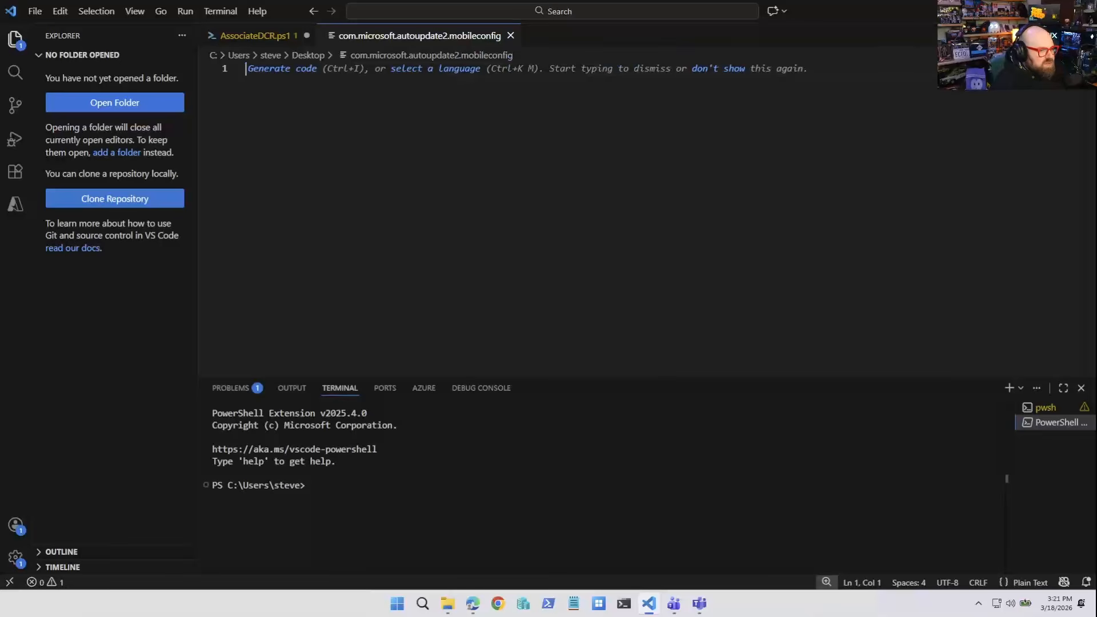
pyautogui.hotkey('ctrl', 'v')
pyautogui.scroll(13, 571, 217)
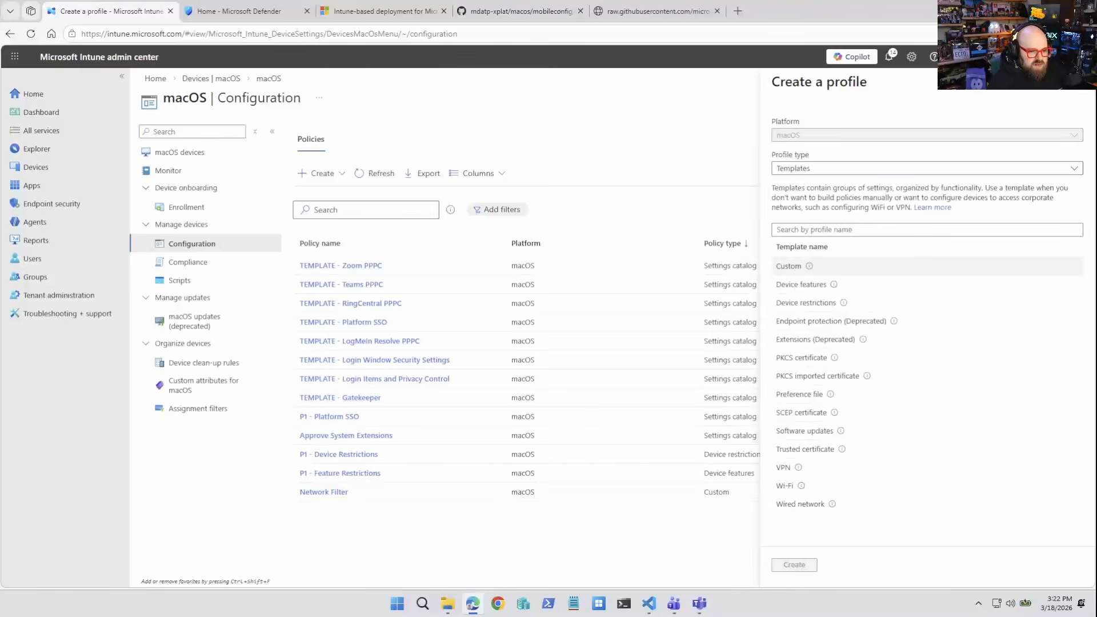
# - In the Intune admin center, create a macOS profile from the Custom template and name it "Microsoft Auto-Update"
pyautogui.click(811, 266)
pyautogui.click(795, 565)
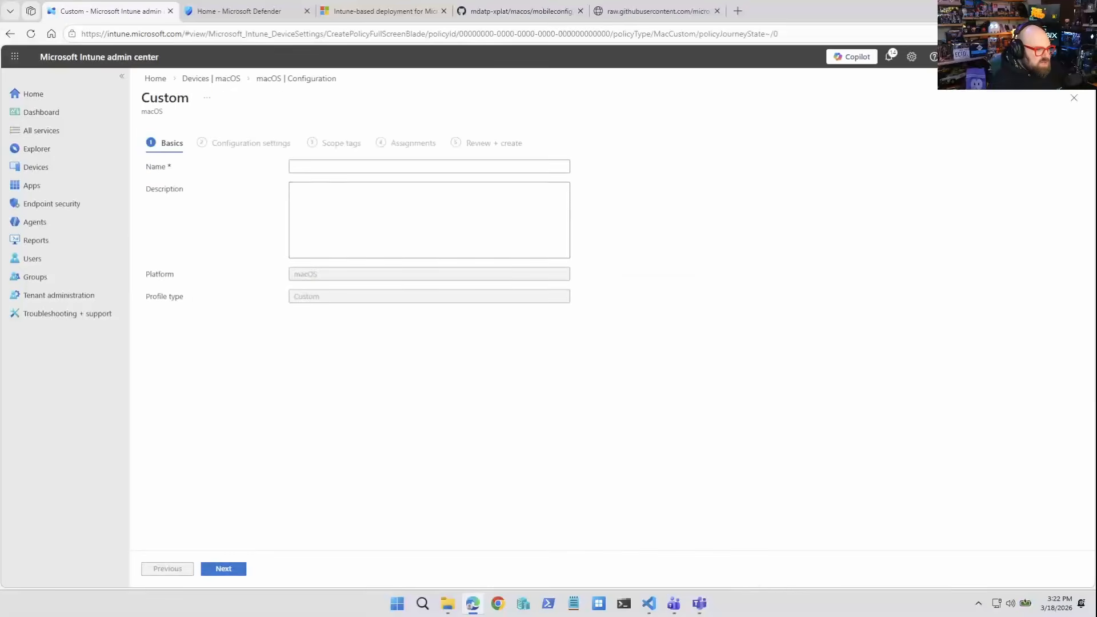
pyautogui.write('Microsof')
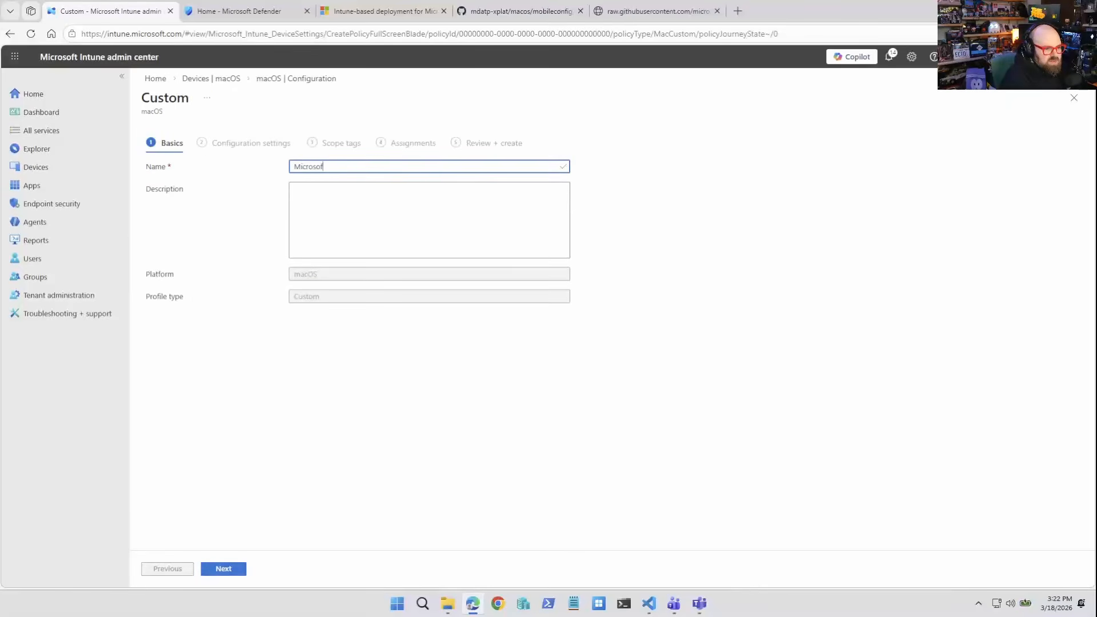
pyautogui.write('t Auto-Update')
pyautogui.press('Return')
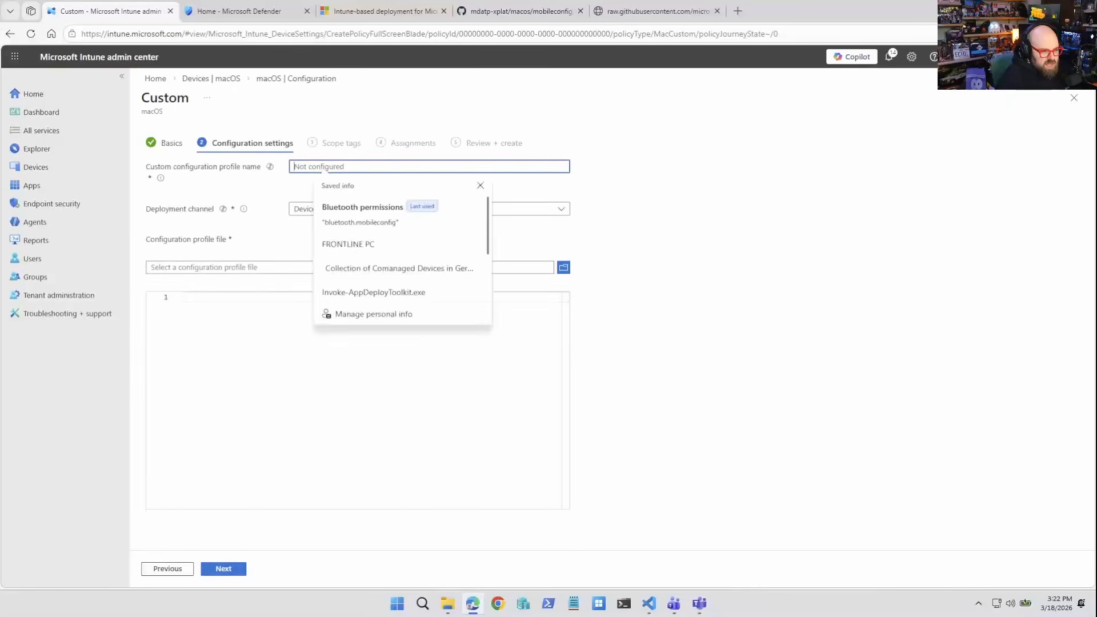
# - Set the custom configuration profile name to "Microsoft Auto-Update", load com.microsoft.autoupdate2.mobileconfig as its profile file, and continue past the default scope tags
pyautogui.click(563, 268)
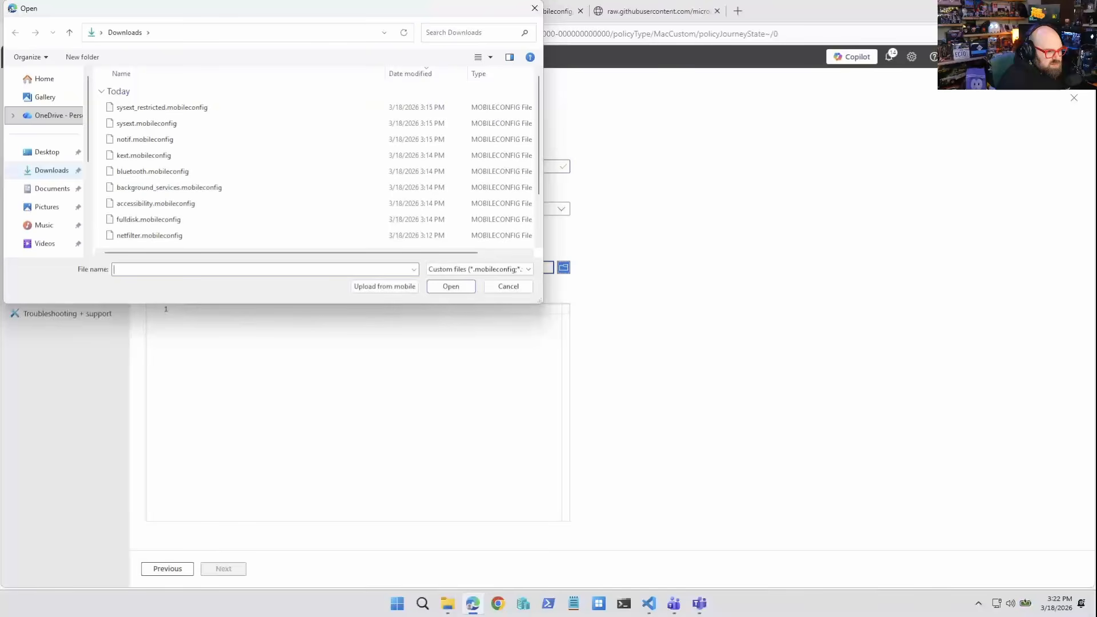
pyautogui.click(52, 171)
pyautogui.doubleClick(180, 108)
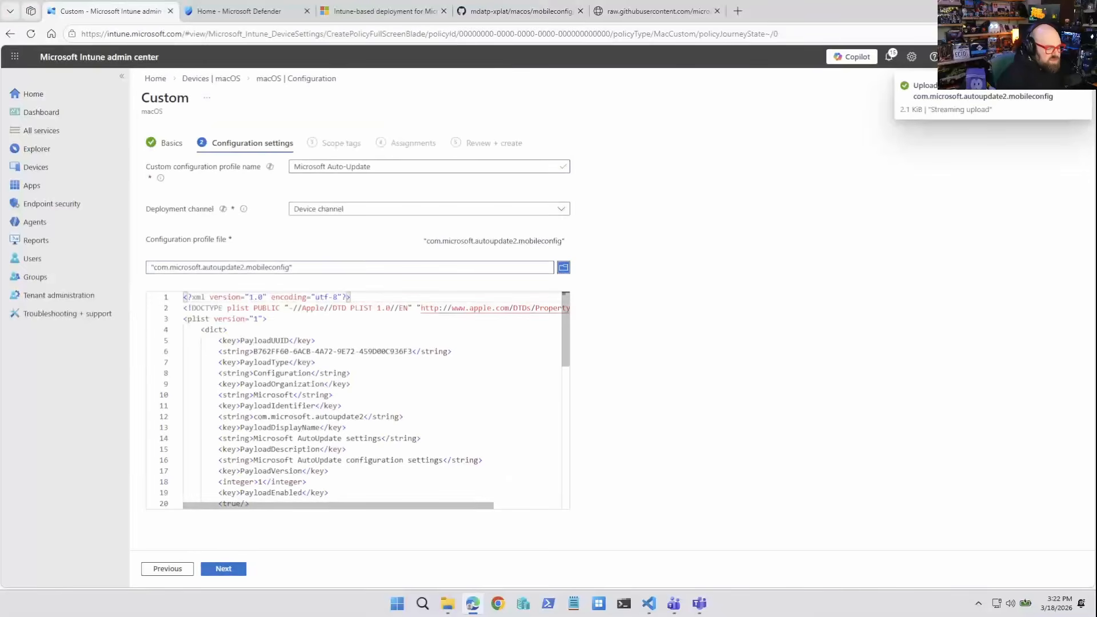
pyautogui.scroll(-1, 357, 400)
pyautogui.click(224, 569)
pyautogui.click(223, 569)
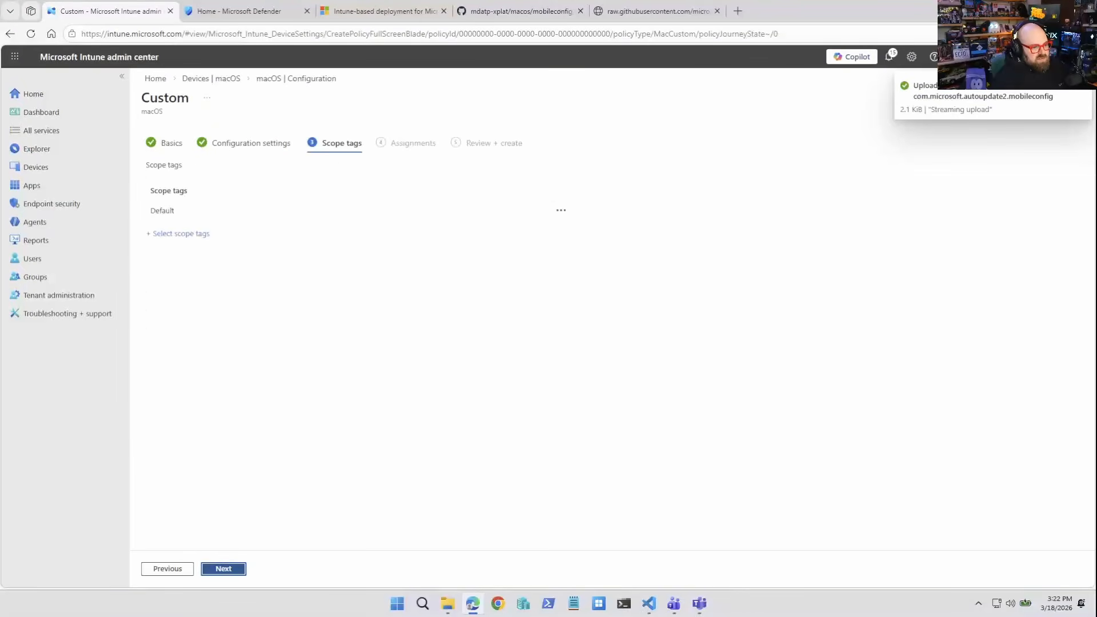
pyautogui.click(224, 569)
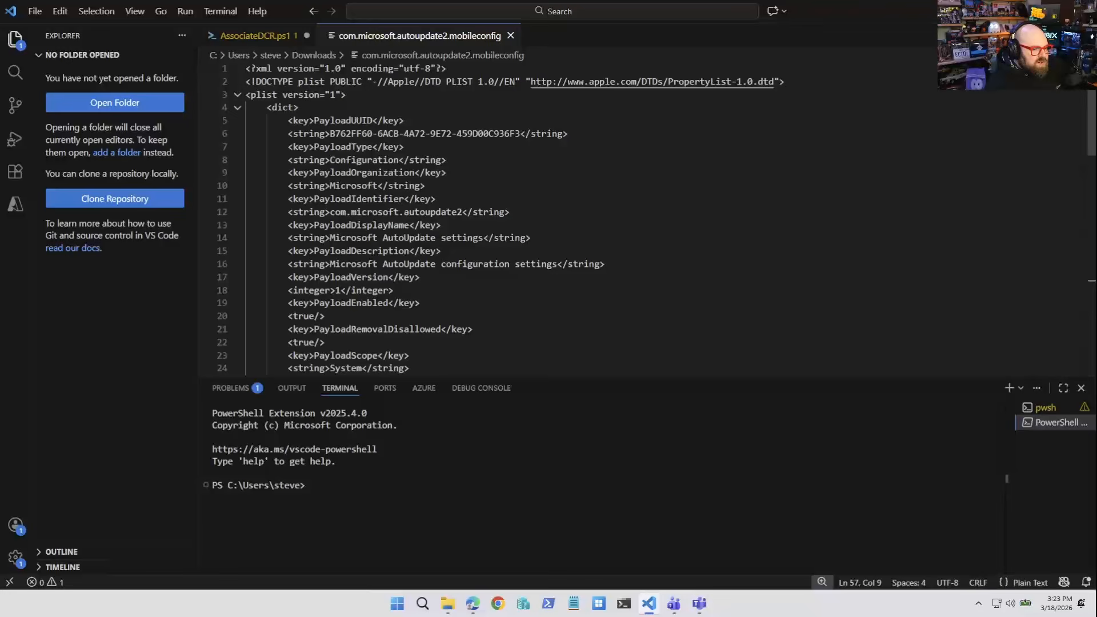
# - Review the ChannelName, HowToCheck, DisableInsiderCheckbox and telemetry settings of com.microsoft.autoupdate2.mobileconfig in Visual Studio Code
pyautogui.scroll(-6, 571, 229)
pyautogui.scroll(-2, 572, 229)
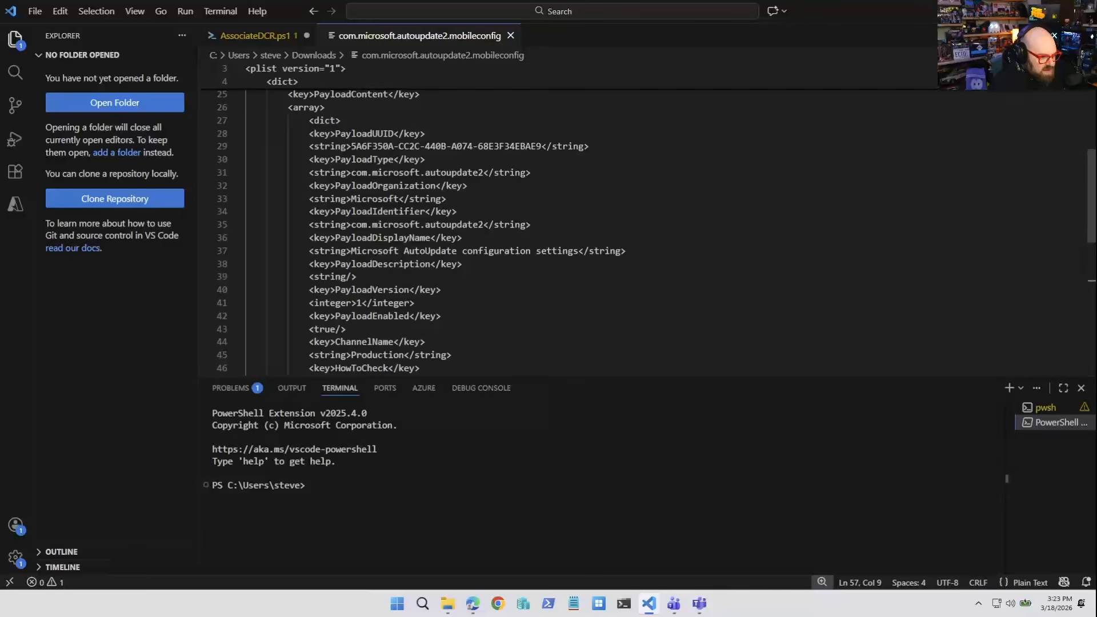
pyautogui.scroll(-1, 421, 233)
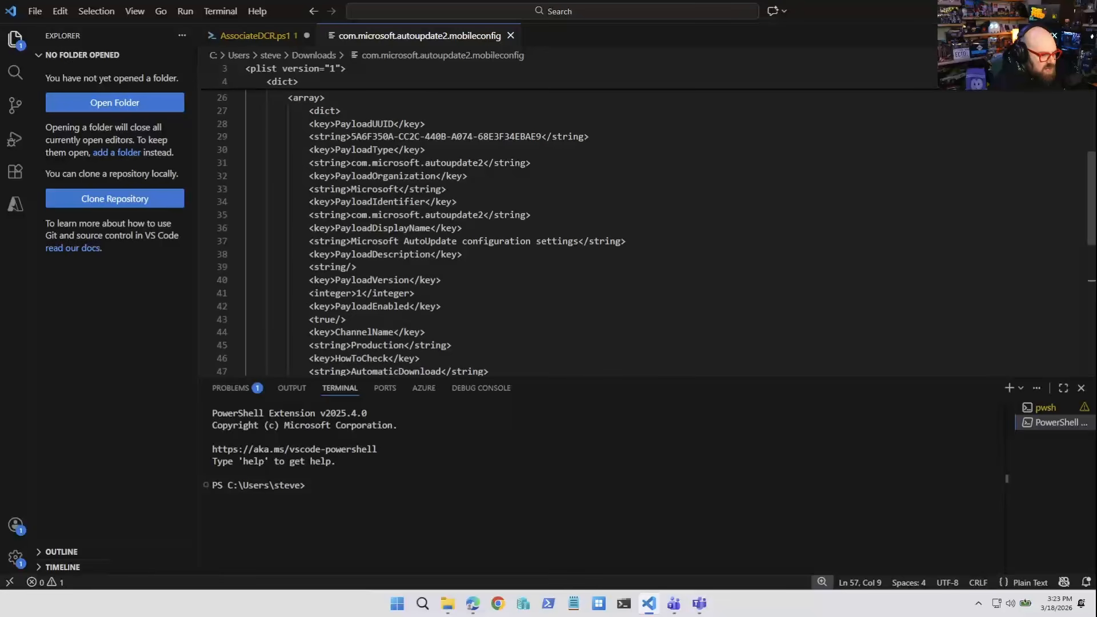
pyautogui.doubleClick(389, 345)
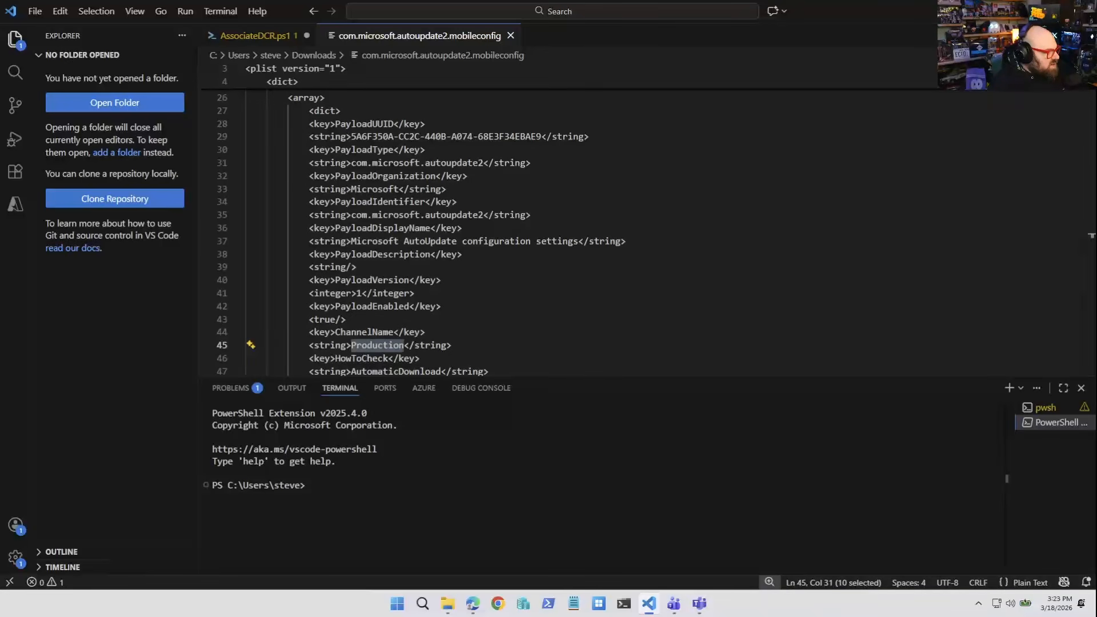
pyautogui.scroll(-1, 514, 234)
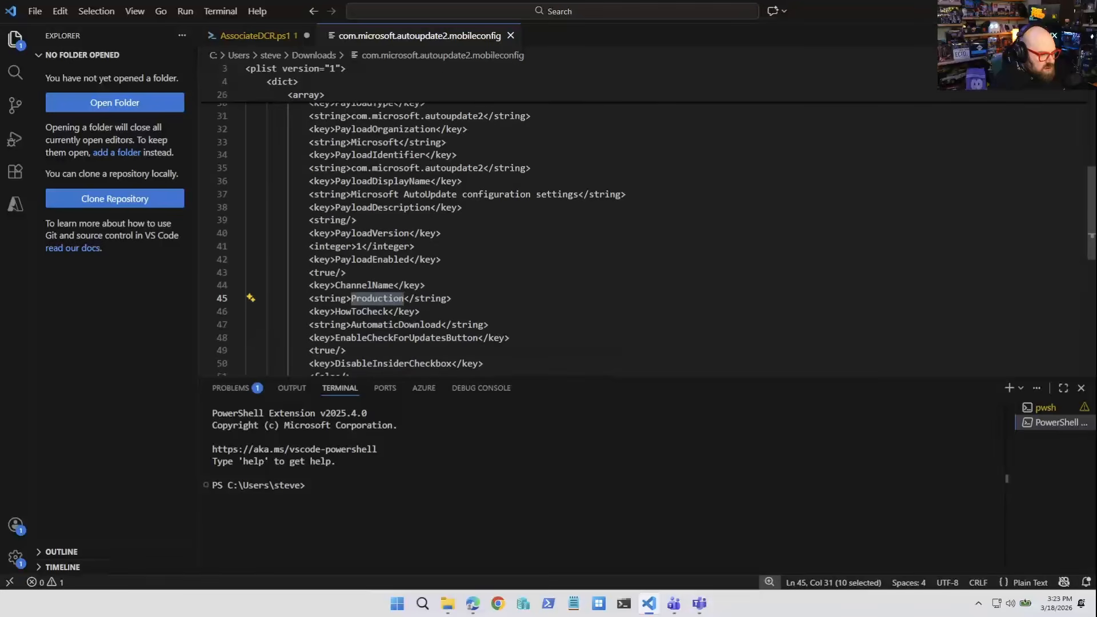
pyautogui.scroll(-2, 572, 240)
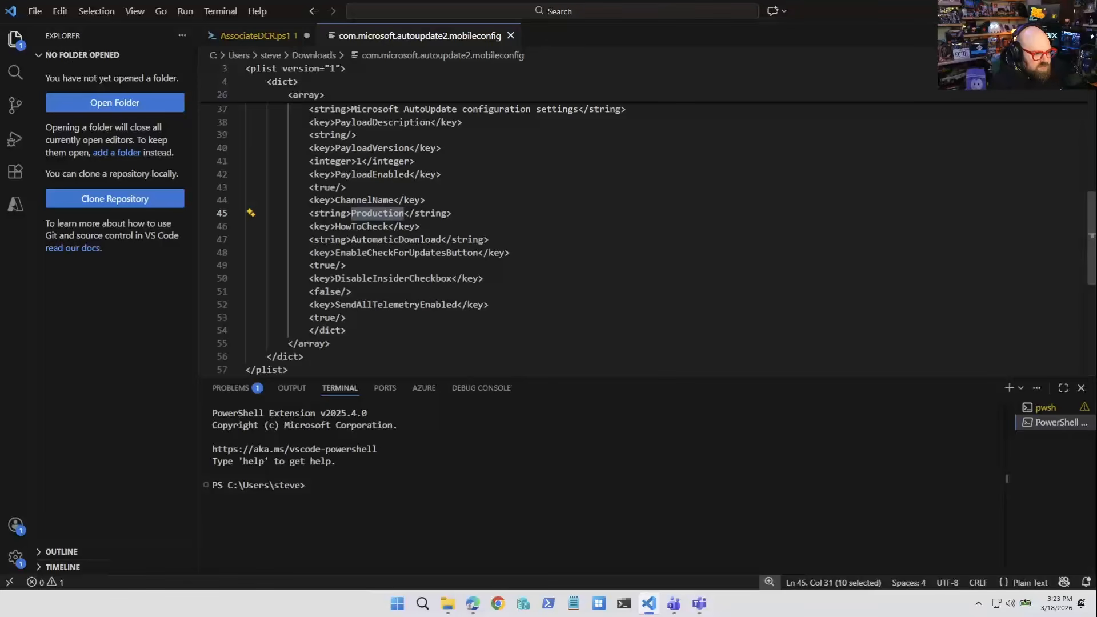
pyautogui.scroll(2, 514, 234)
pyautogui.scroll(6, 514, 234)
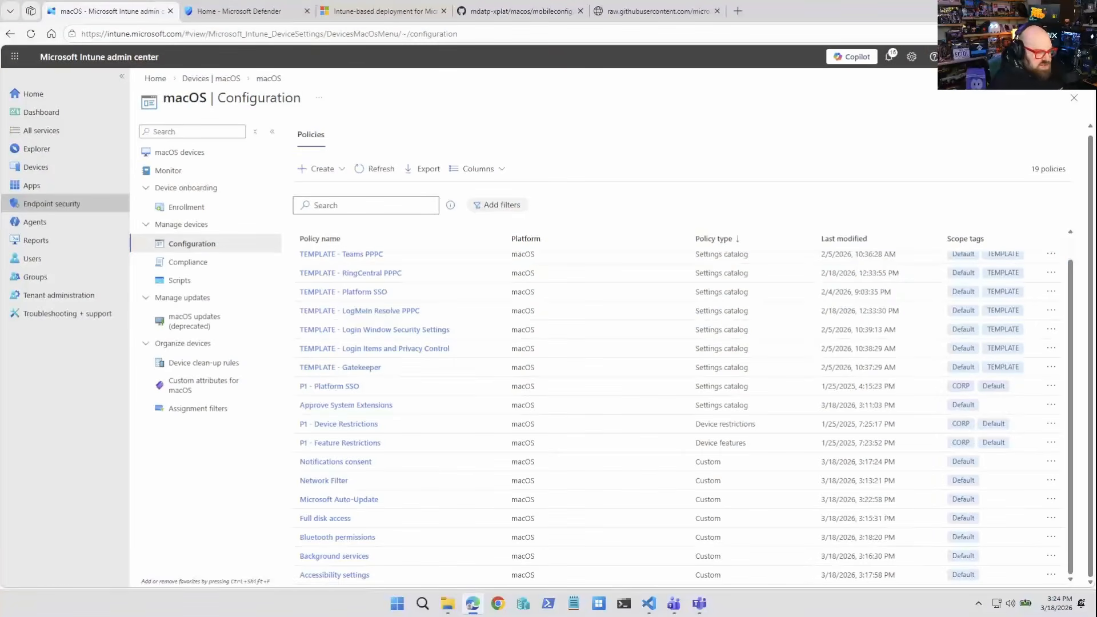
# - In Intune's endpoint security area, start a new Endpoint detection and response policy for the MacOS platform
pyautogui.click(51, 203)
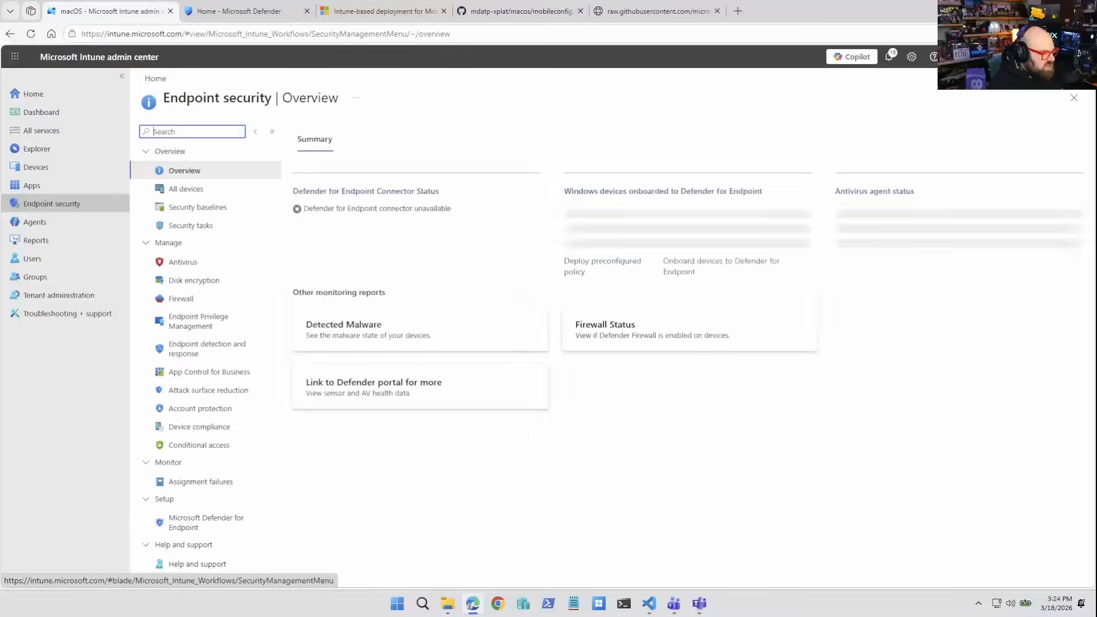
pyautogui.click(207, 349)
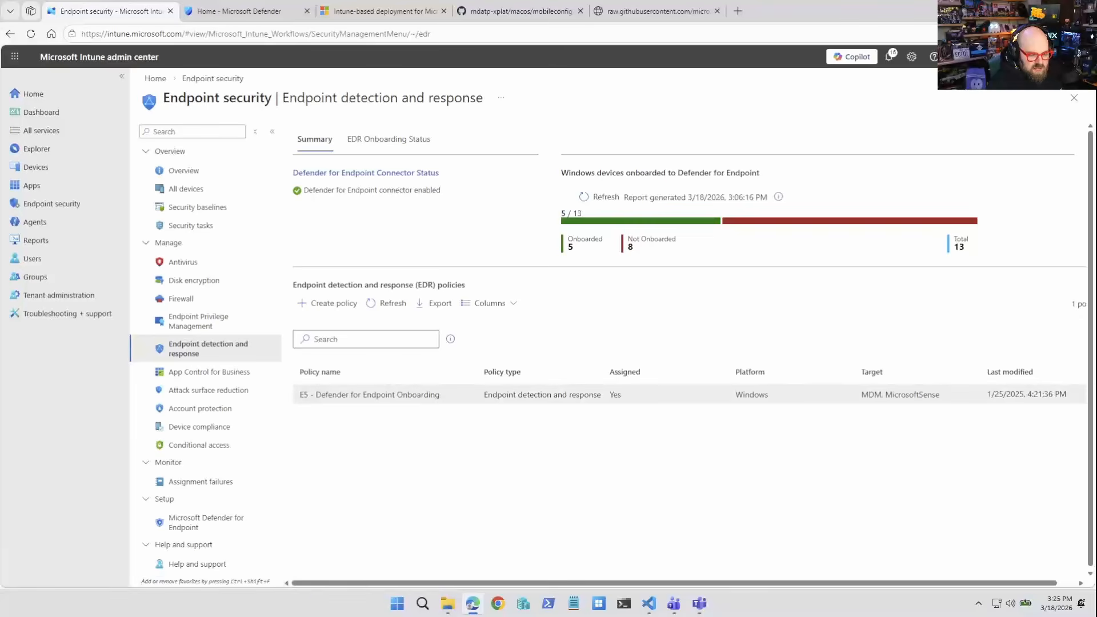
pyautogui.click(329, 303)
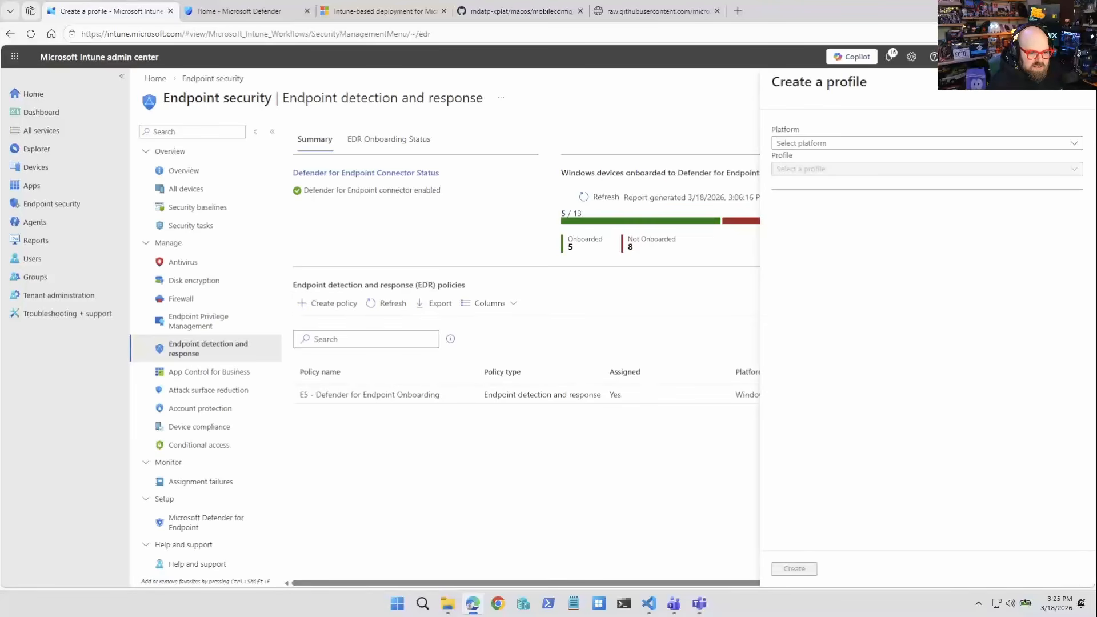
pyautogui.click(892, 143)
pyautogui.click(880, 195)
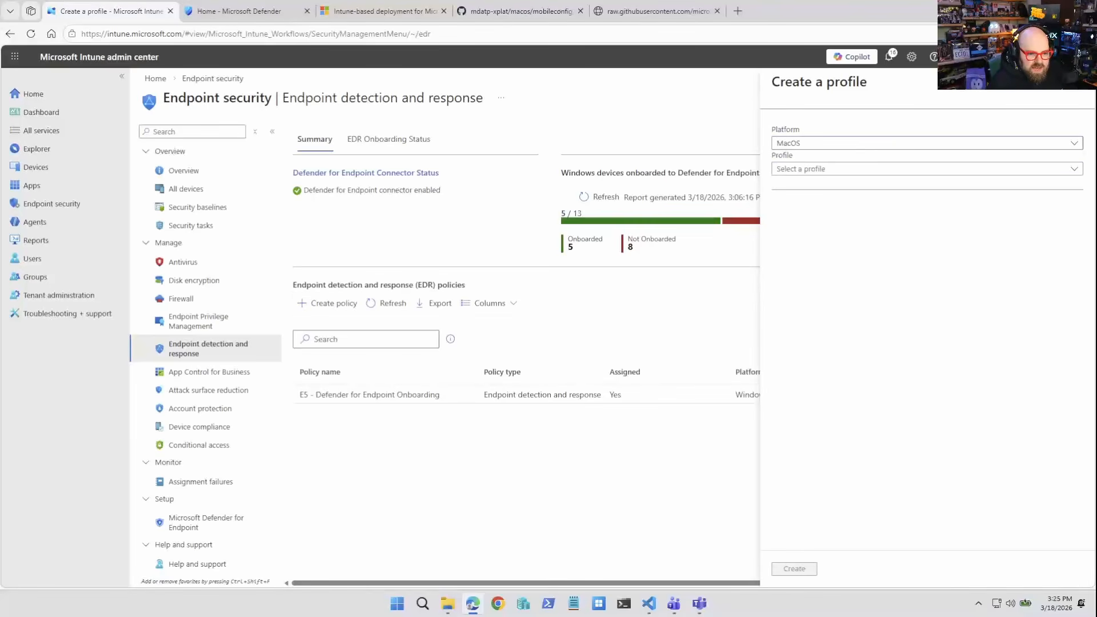
pyautogui.click(880, 169)
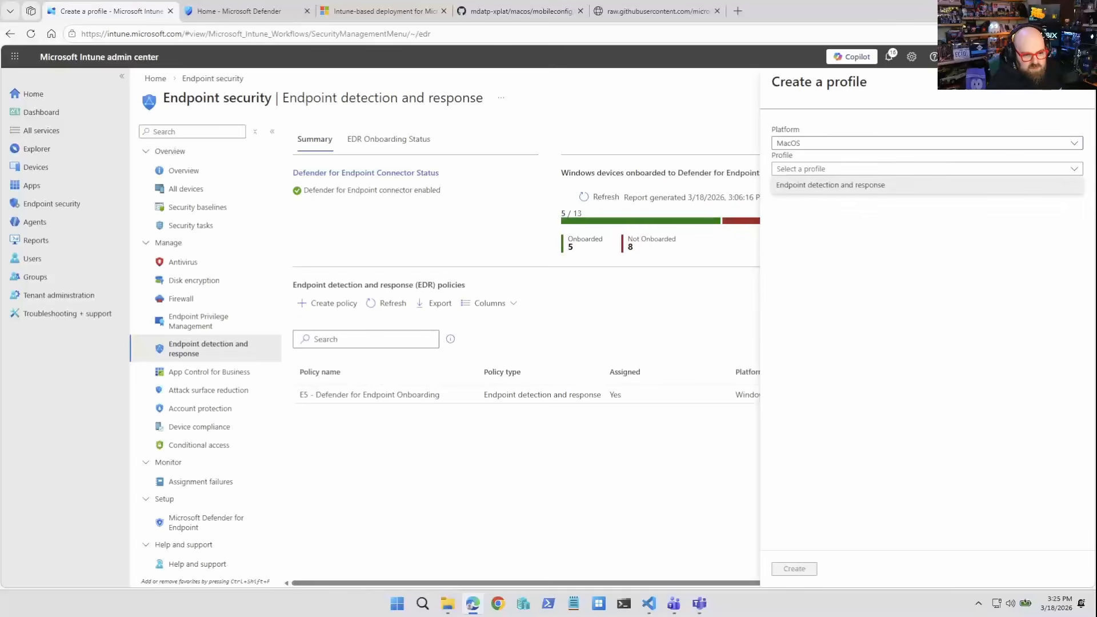
pyautogui.click(857, 185)
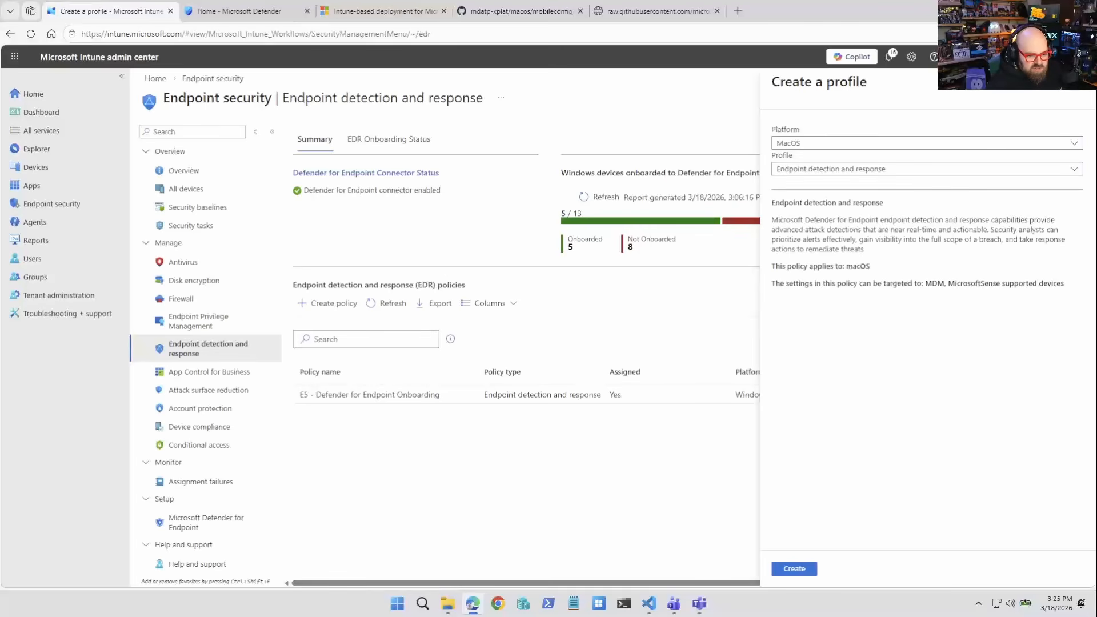
pyautogui.click(795, 569)
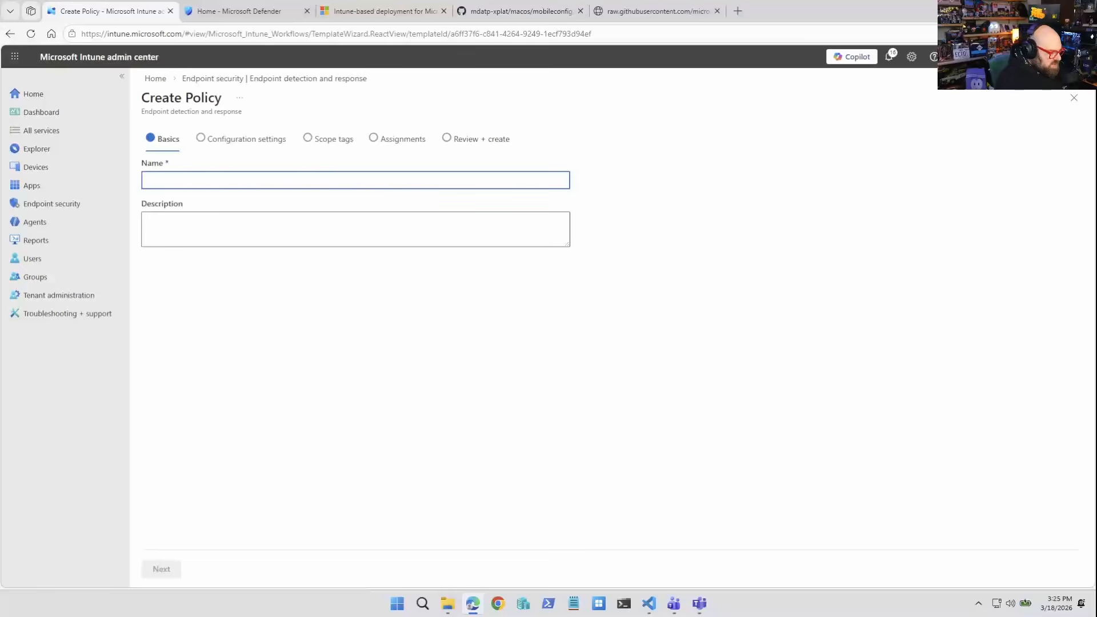
# - Name the policy "MacOS - EDR Default Policy" and continue past its configuration settings, keeping the tag type at GROUP (Default) and the tag value empty
pyautogui.write('MacOS - EDR Defau')
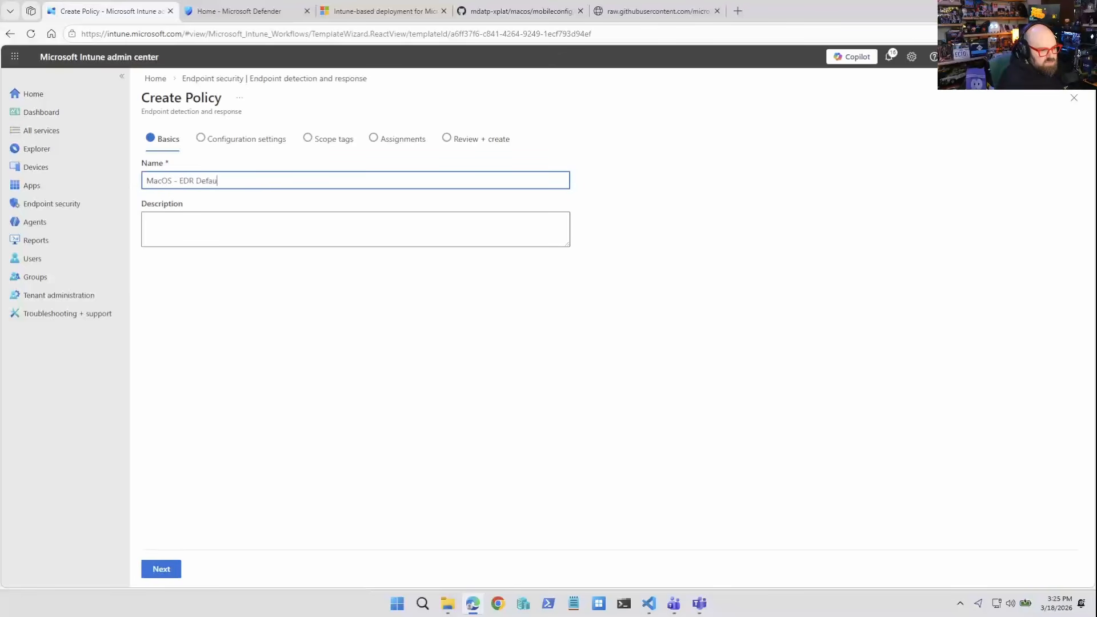
pyautogui.write('lt Policy')
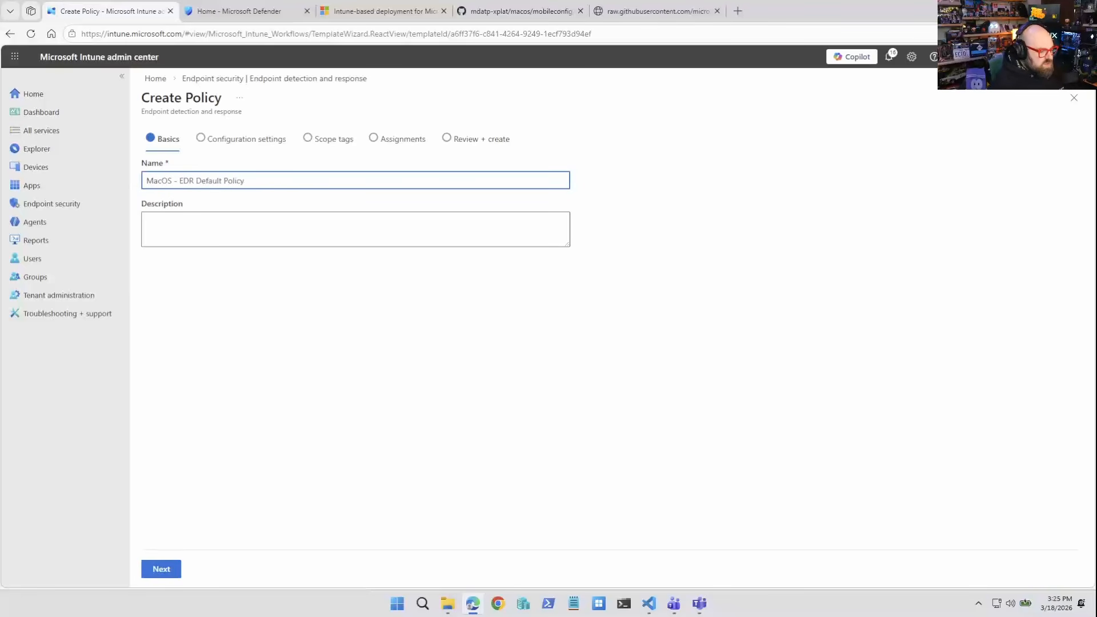
pyautogui.click(161, 569)
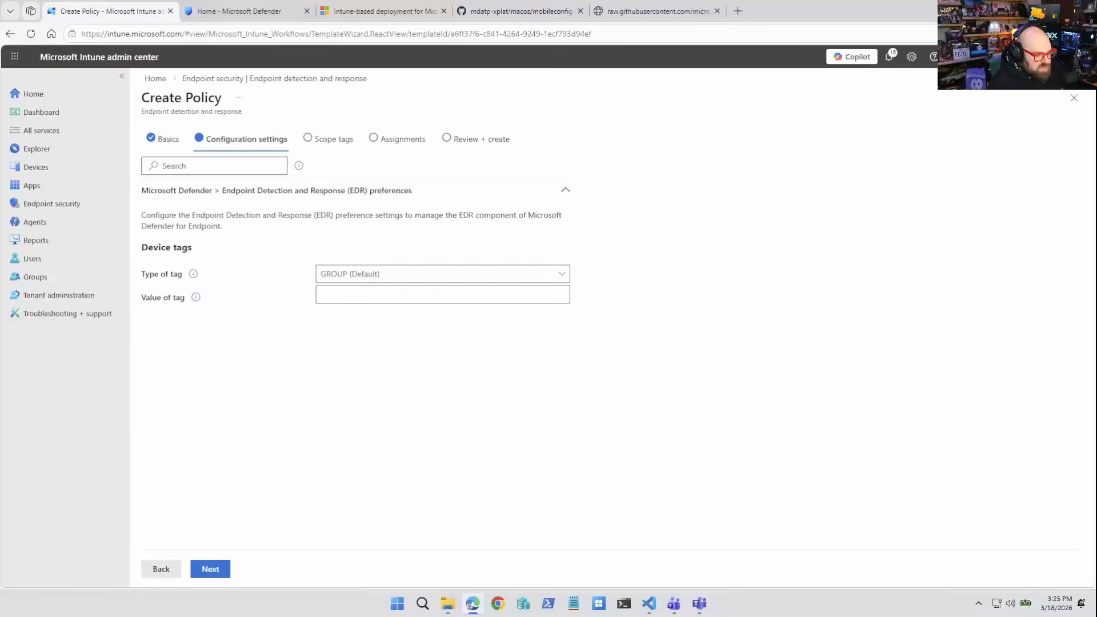
pyautogui.click(442, 274)
pyautogui.click(442, 294)
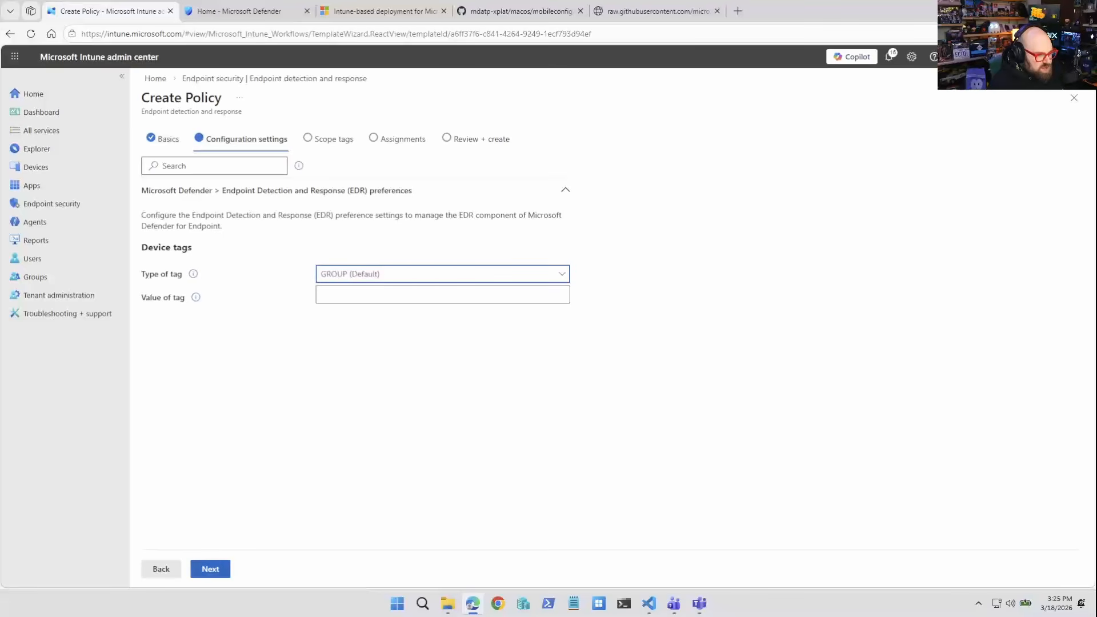
pyautogui.click(210, 568)
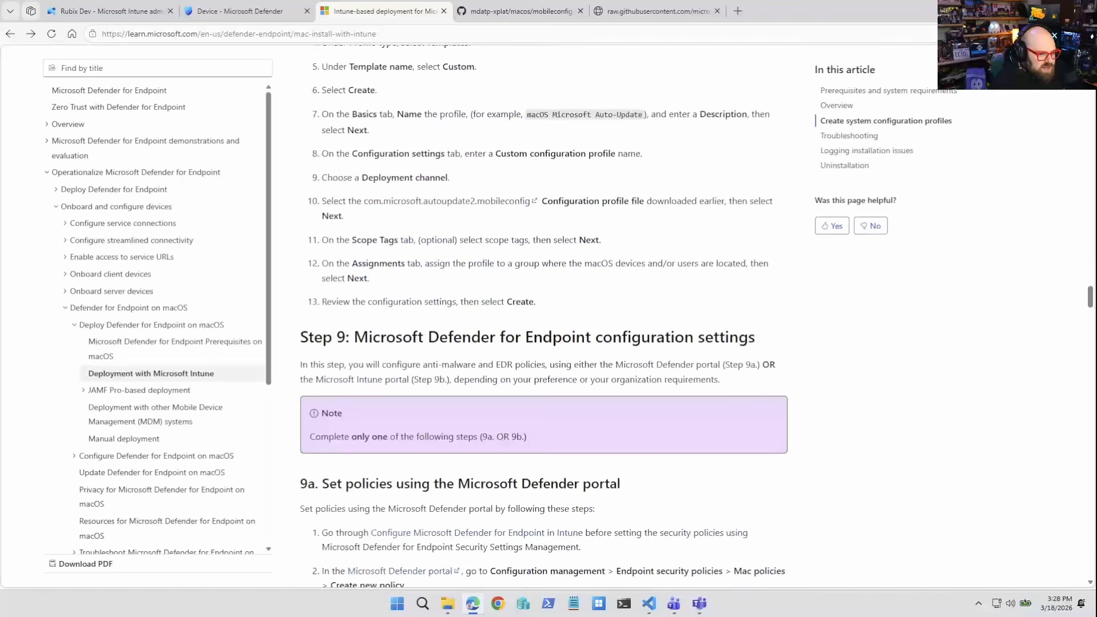
# - Read Step 9 of the deployment guide on setting policies through the Microsoft Defender portal (9a) or Microsoft Intune (9b)
pyautogui.scroll(-3, 400, 400)
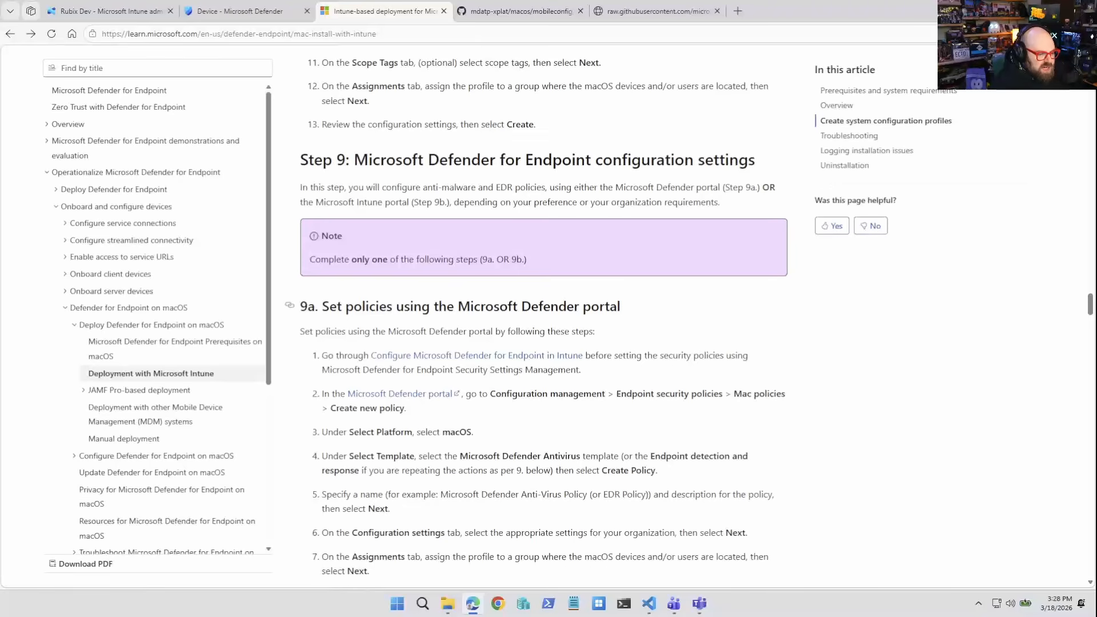
pyautogui.scroll(-6, 543, 315)
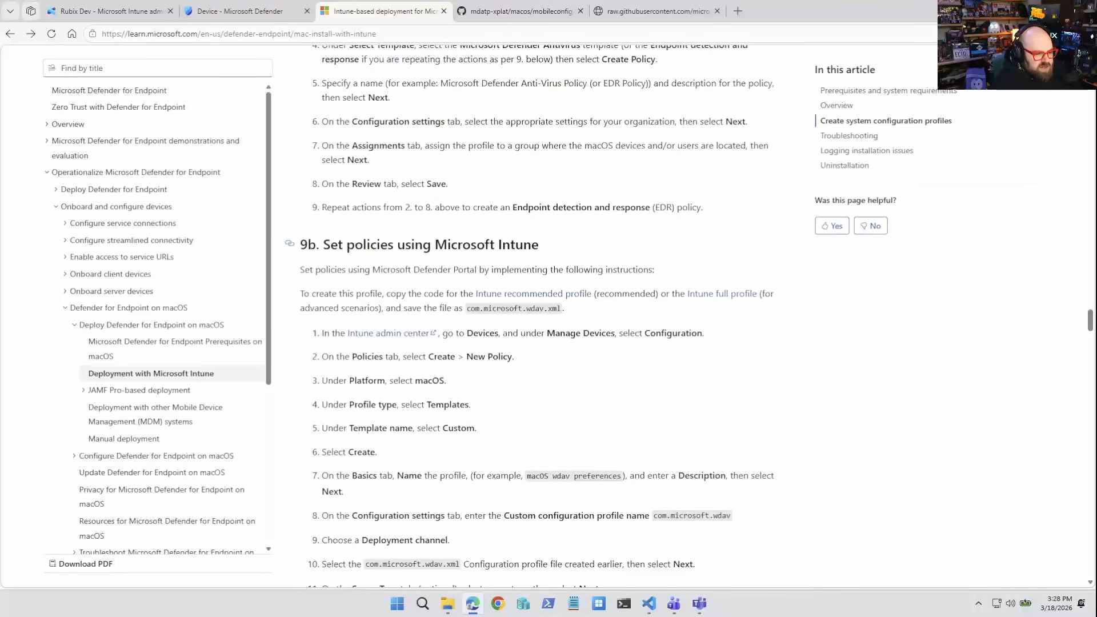
pyautogui.scroll(-1, 389, 268)
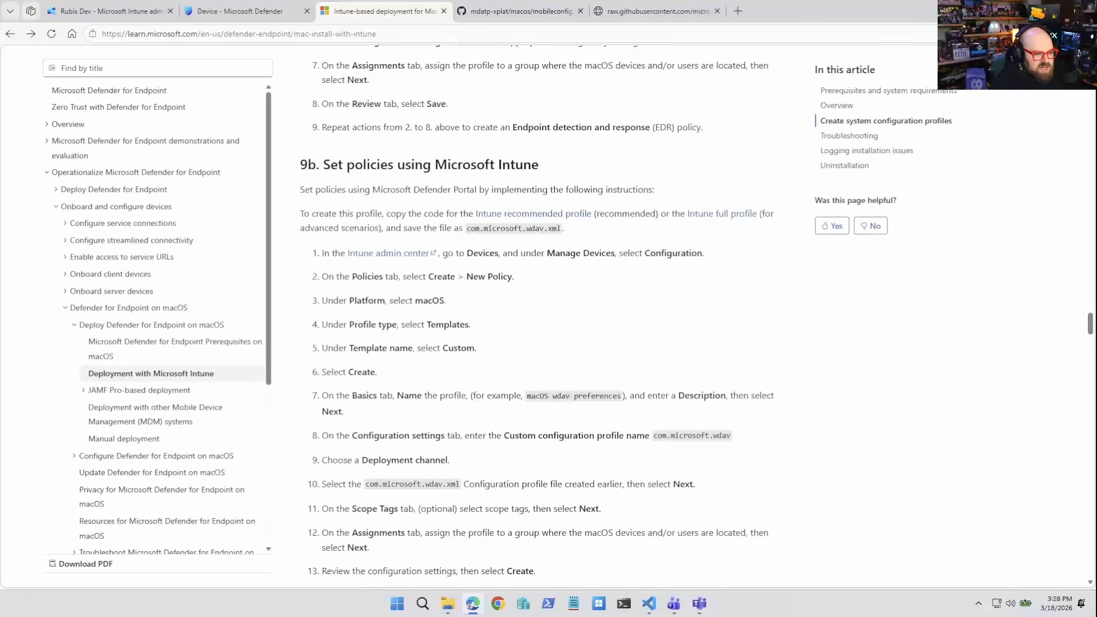
# - Open the Intune recommended profile from section 9b in a new browser tab and review its XML settings
pyautogui.rightClick(497, 214)
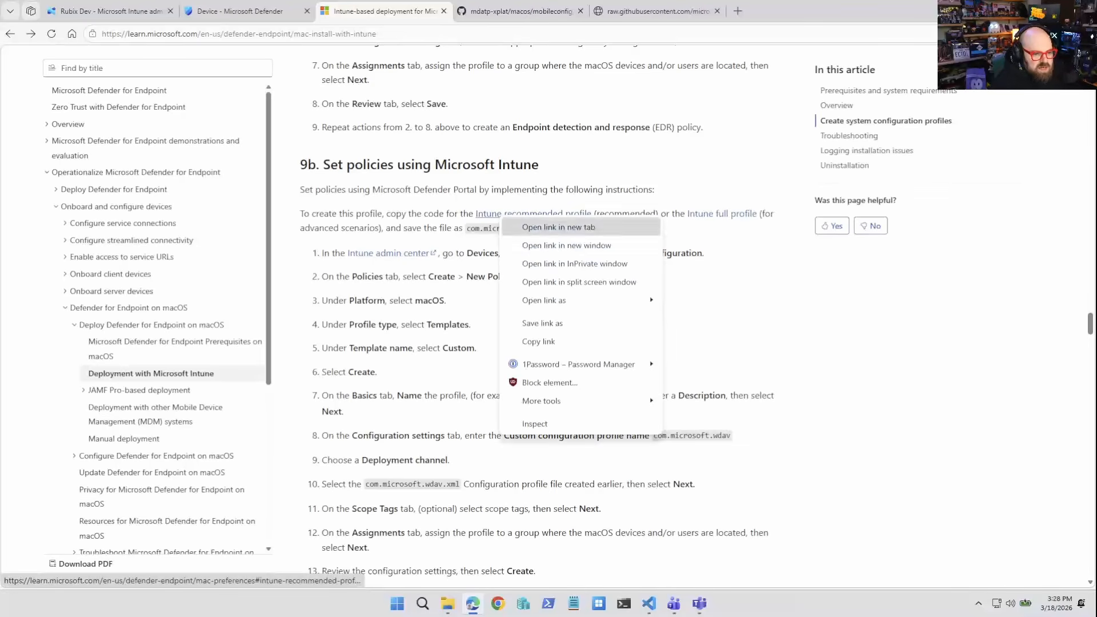
pyautogui.click(528, 225)
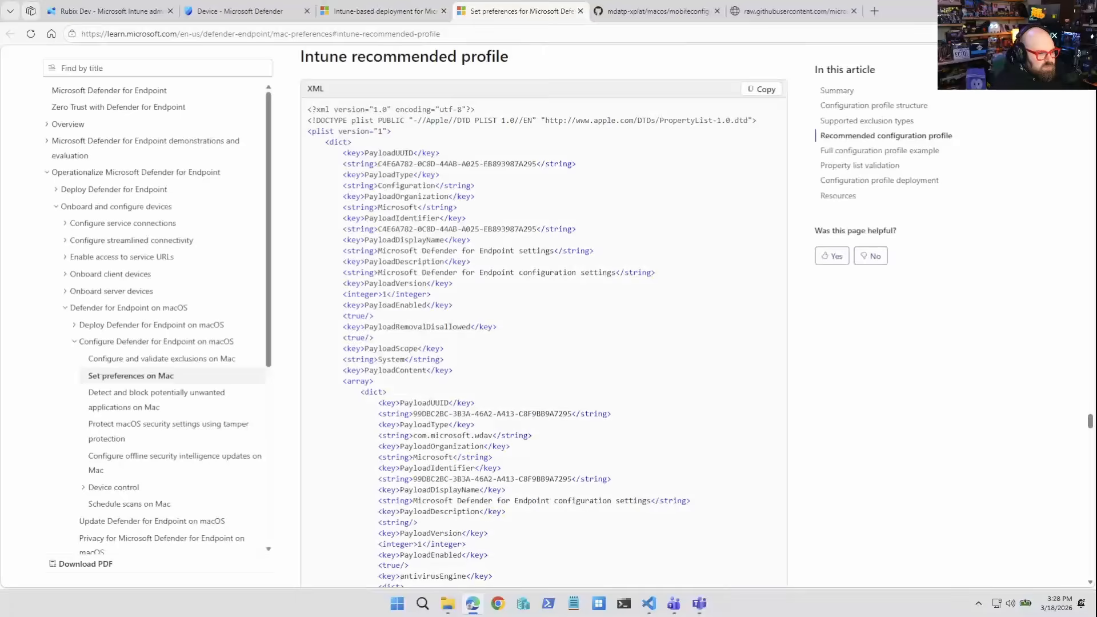
pyautogui.scroll(-8, 542, 314)
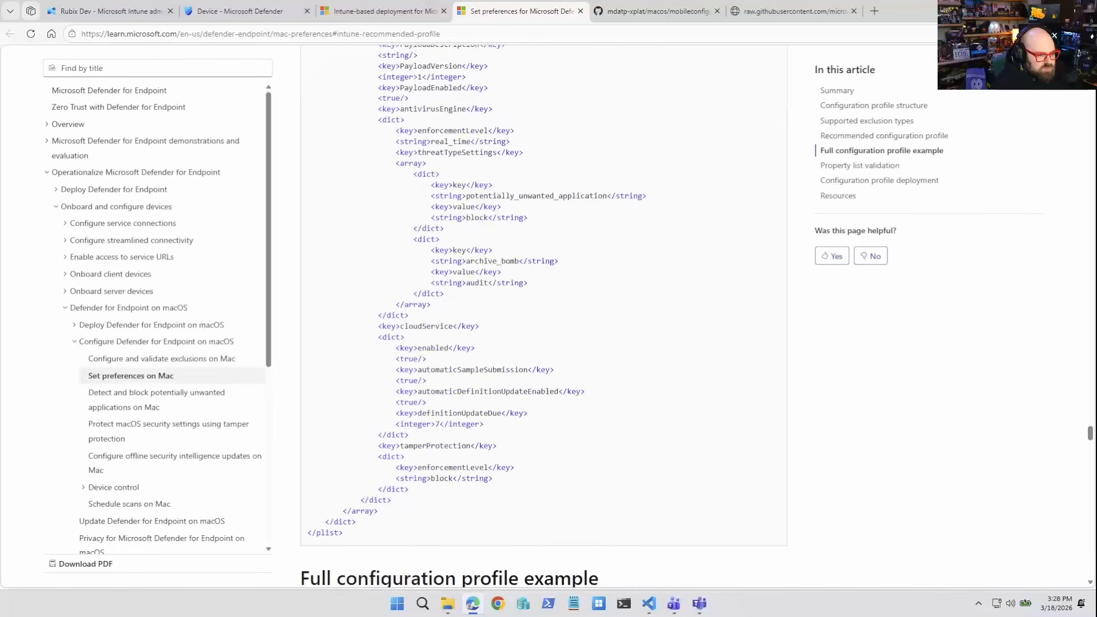
pyautogui.scroll(6, 542, 314)
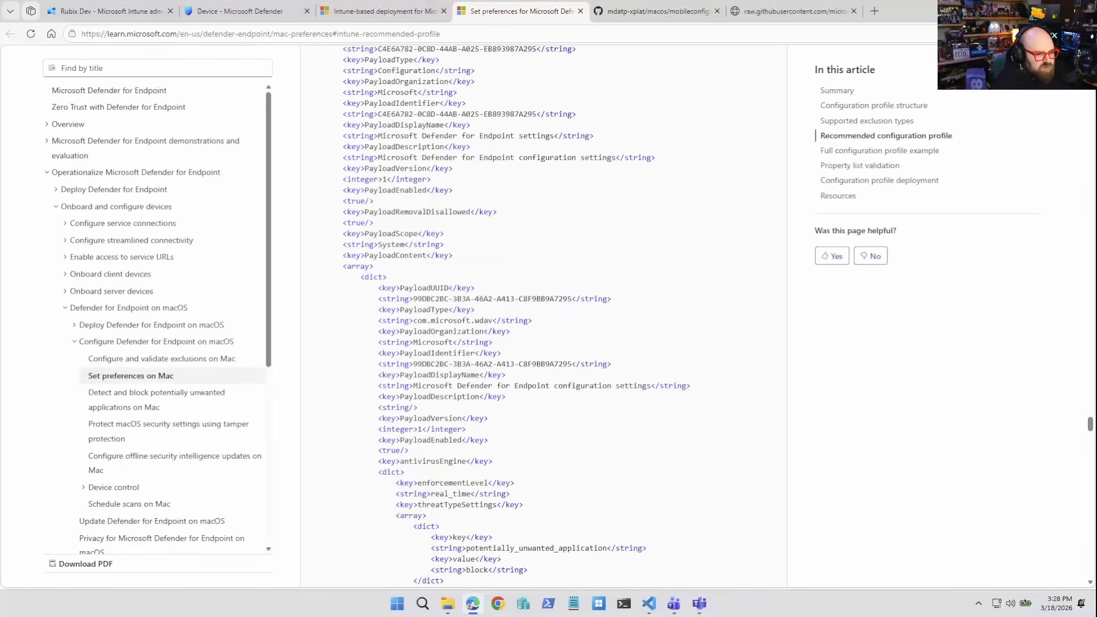
# - Open the Intune full profile from section 9b in another new tab and review its XML for comparison
pyautogui.click(383, 11)
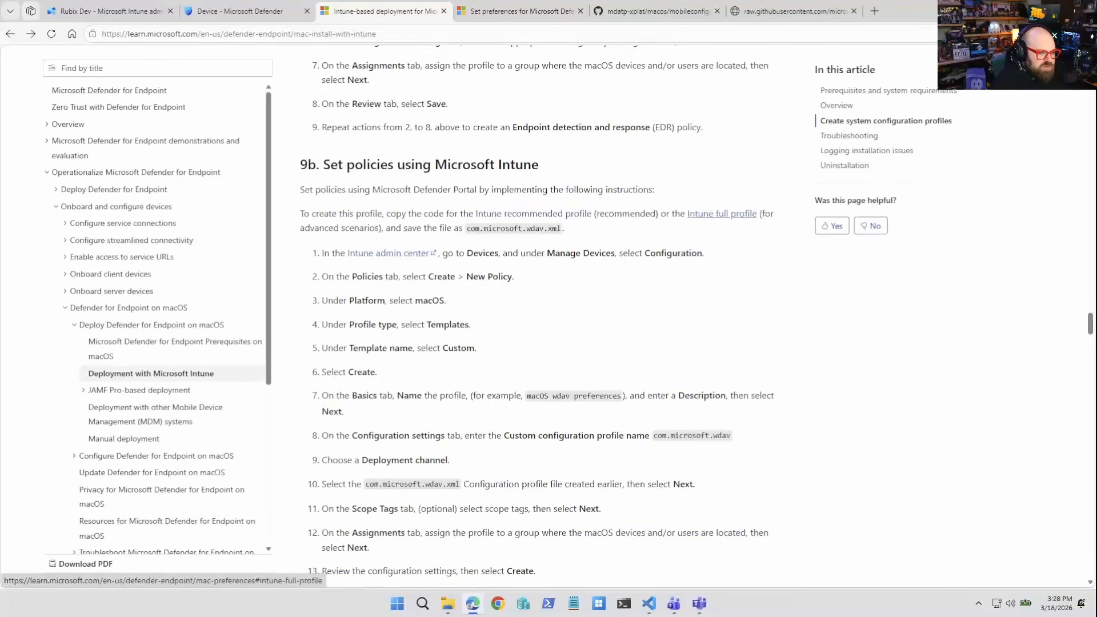
pyautogui.rightClick(721, 214)
pyautogui.click(754, 226)
pyautogui.scroll(-10, 543, 314)
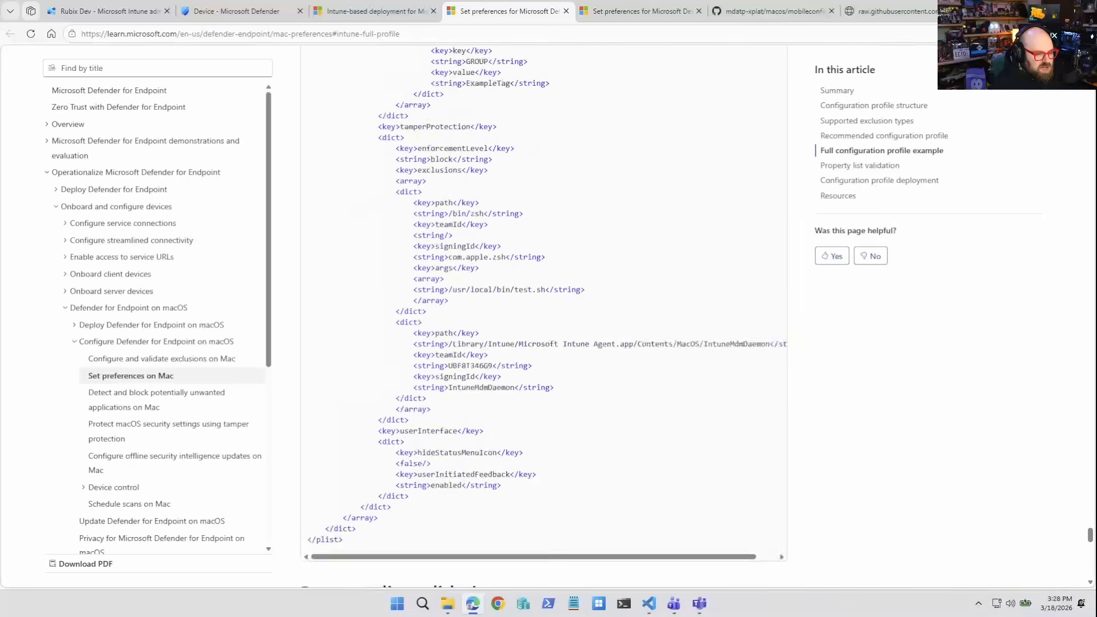
pyautogui.scroll(-7, 543, 314)
pyautogui.scroll(15, 543, 314)
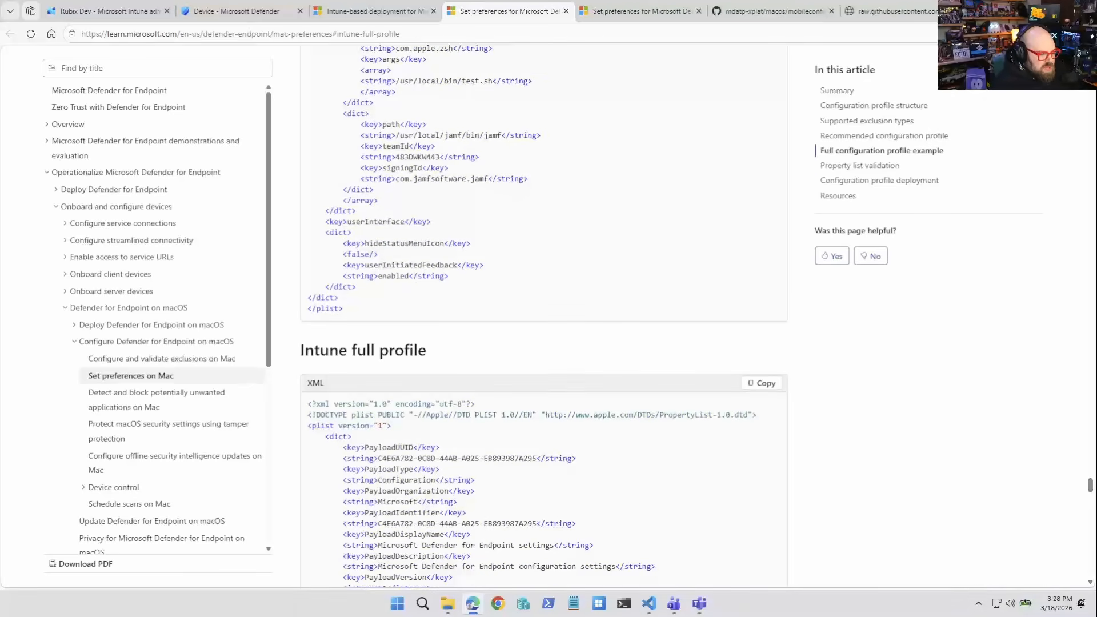
pyautogui.scroll(-1, 543, 314)
pyautogui.scroll(-2, 543, 315)
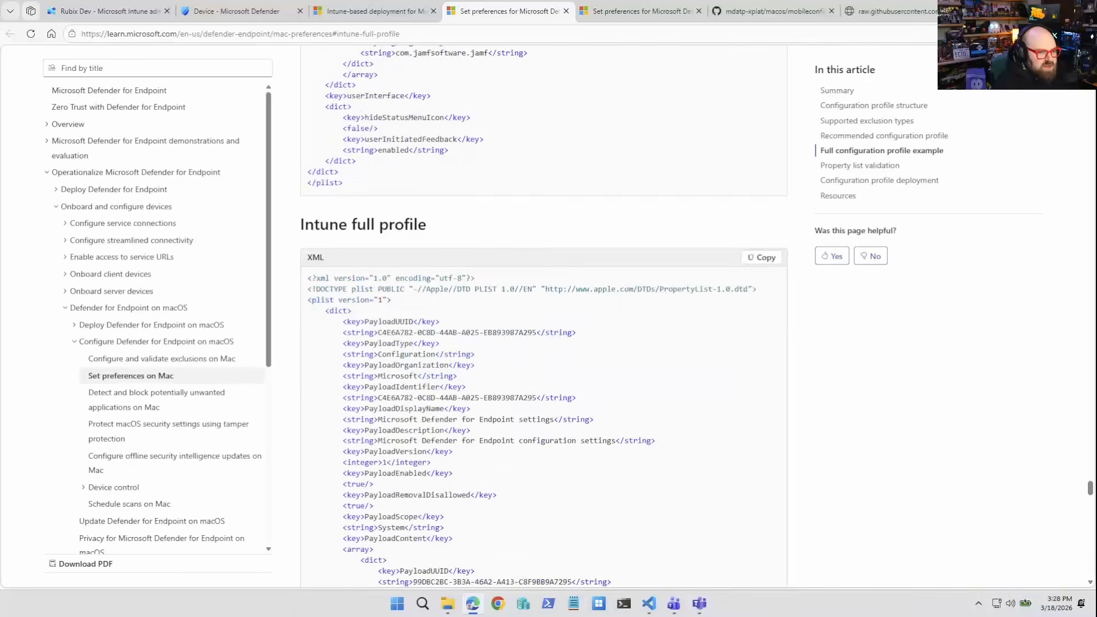
# - Copy the Intune recommended profile's XML into a new untitled file in Visual Studio Code
pyautogui.click(642, 11)
pyautogui.scroll(-7, 543, 314)
pyautogui.scroll(-1, 543, 314)
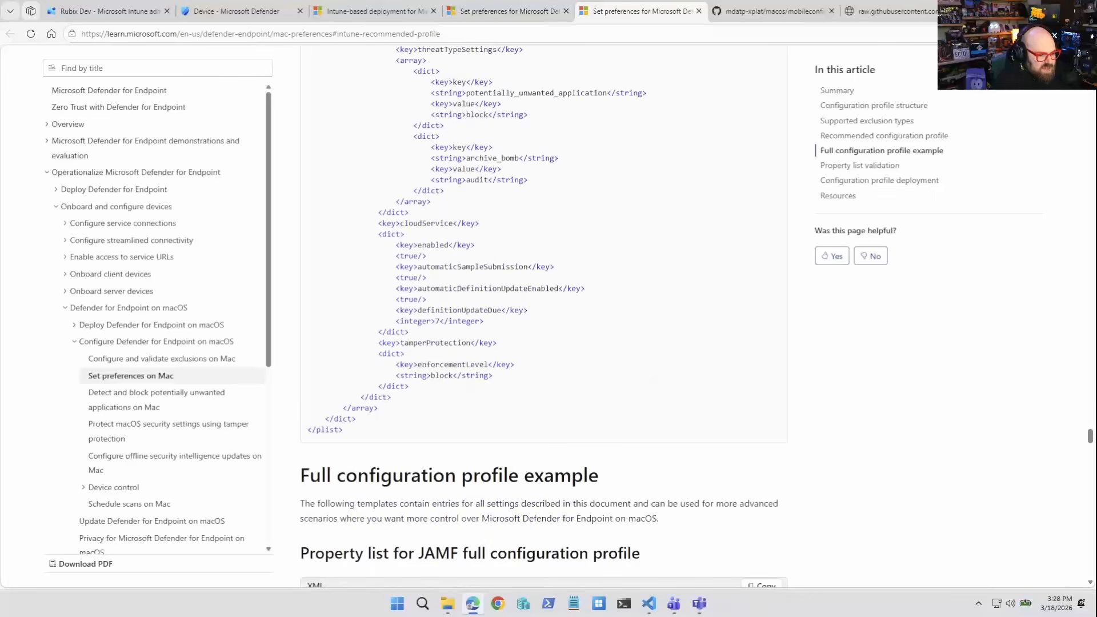
pyautogui.scroll(2, 543, 314)
pyautogui.hotkey('alt', 'Tab')
pyautogui.scroll(15, 543, 228)
pyautogui.scroll(2, 542, 211)
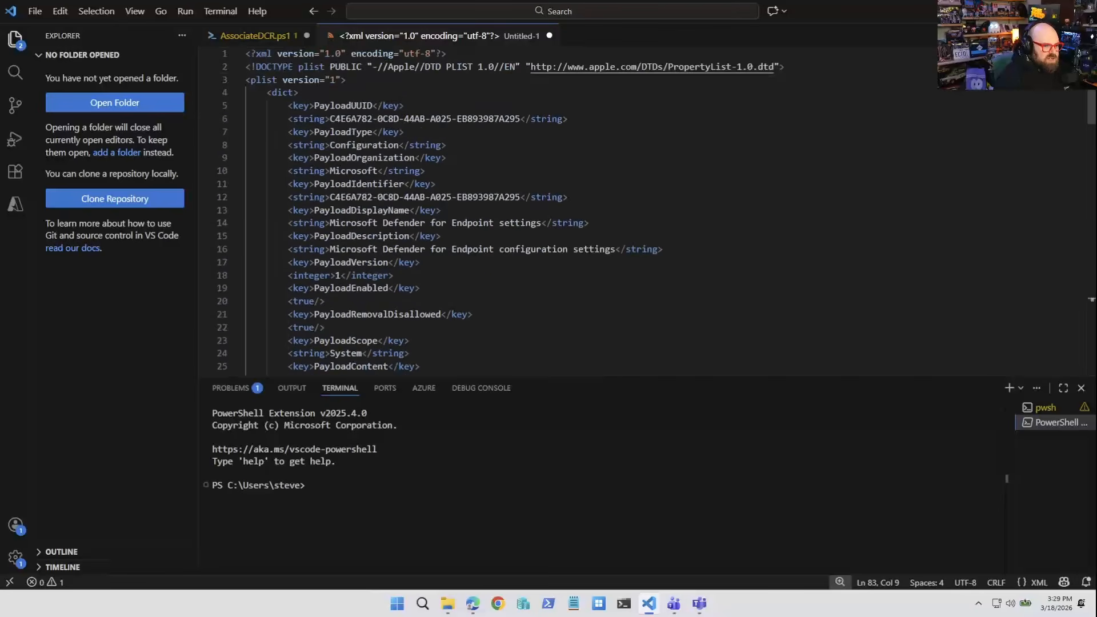
# - Save the untitled XML file to the Downloads folder as com.microsoft.wdav.xml
pyautogui.click(35, 11)
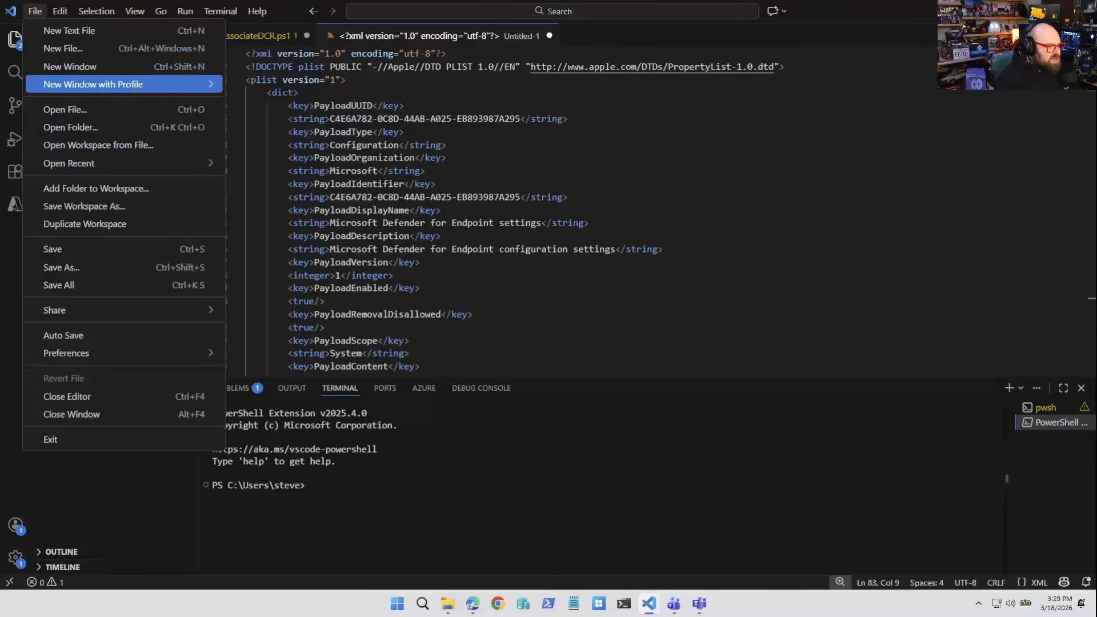
pyautogui.click(85, 265)
pyautogui.click(51, 170)
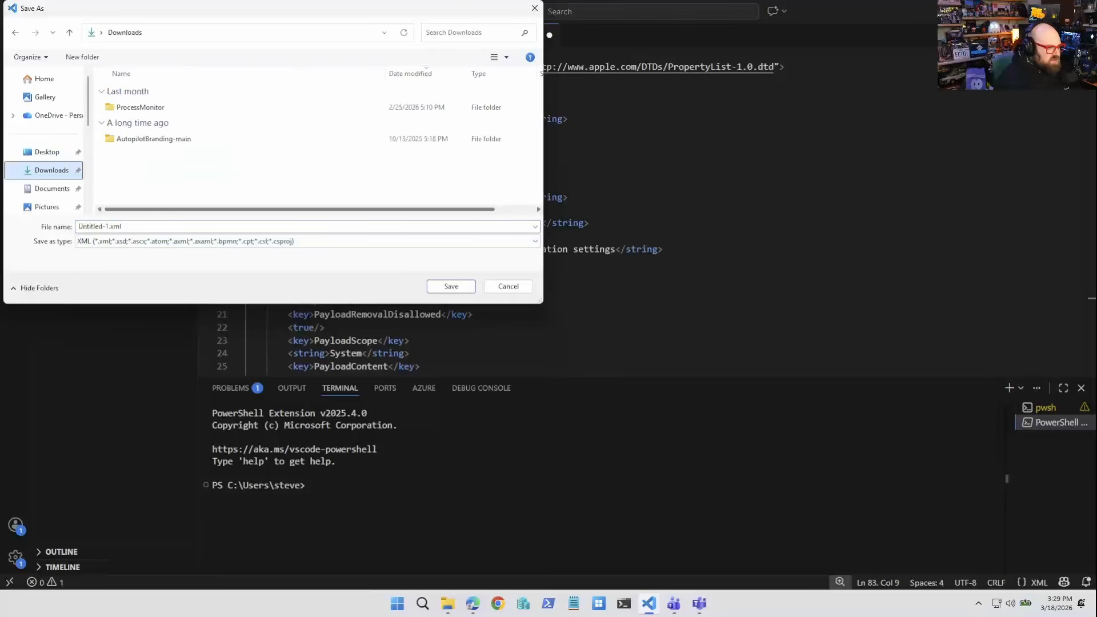
pyautogui.click(115, 227)
pyautogui.write('com.microsof')
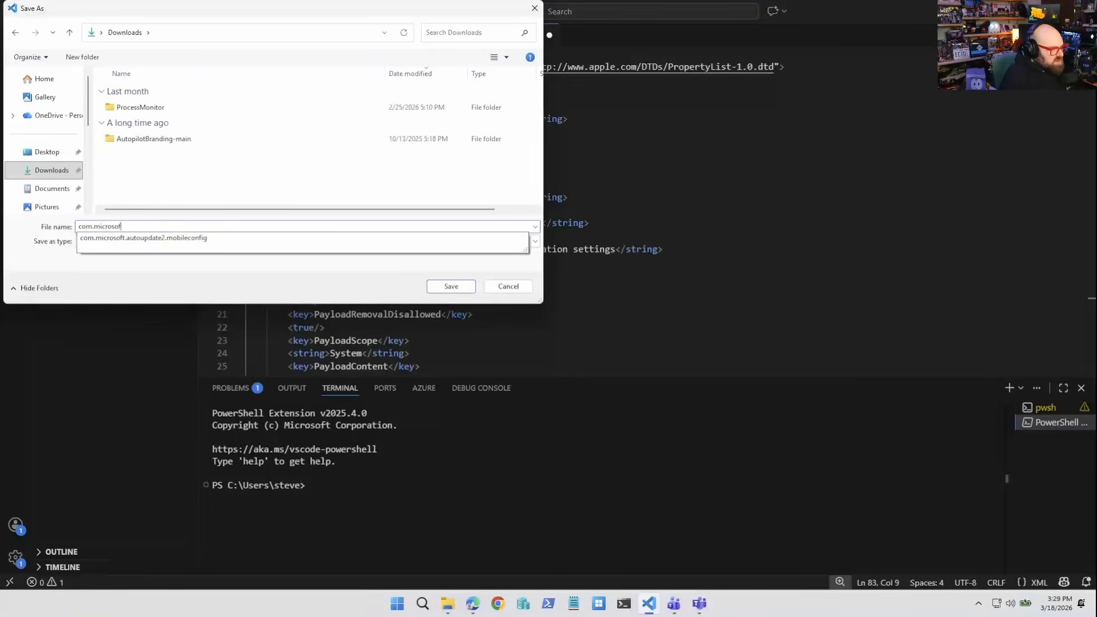
pyautogui.write('t.wda')
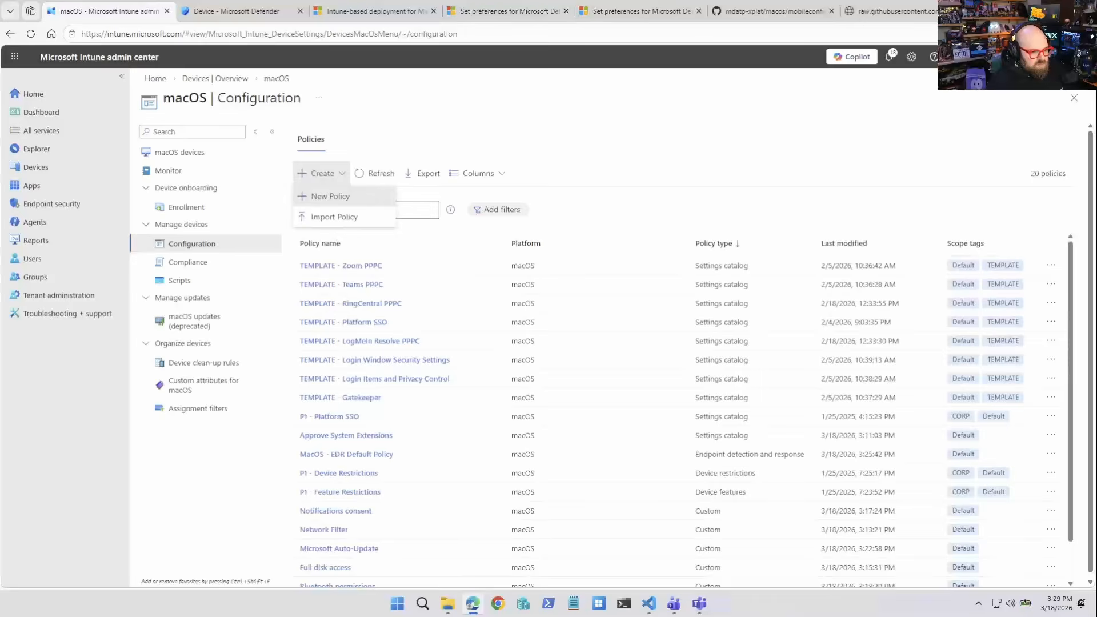
# - In Intune's macOS configuration policies, start a new policy from the Custom template
pyautogui.click(329, 193)
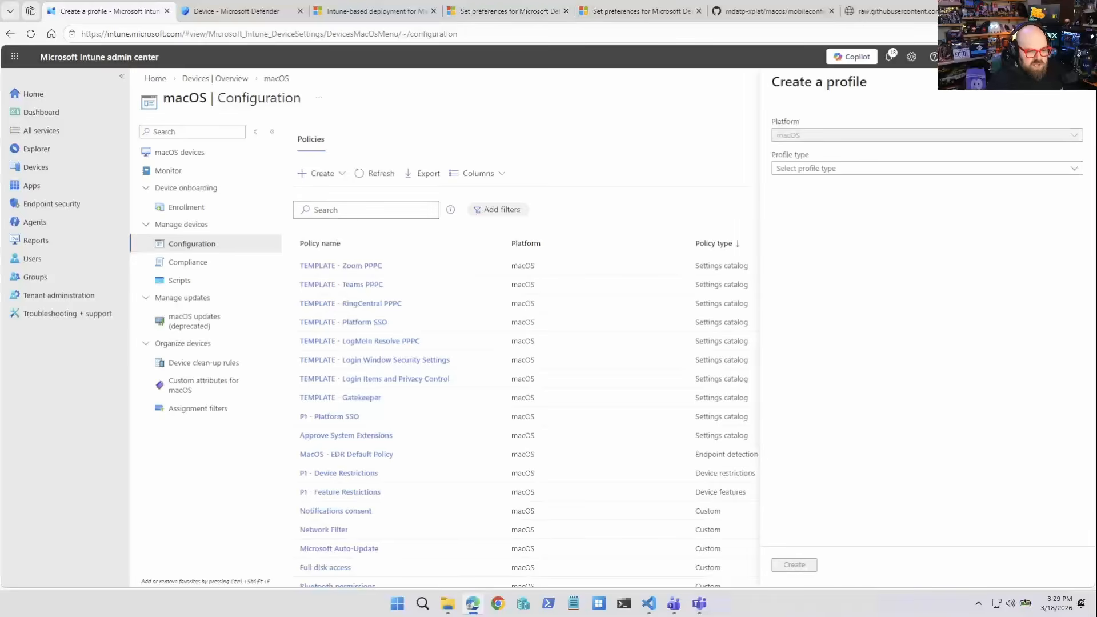
pyautogui.click(925, 168)
pyautogui.click(800, 202)
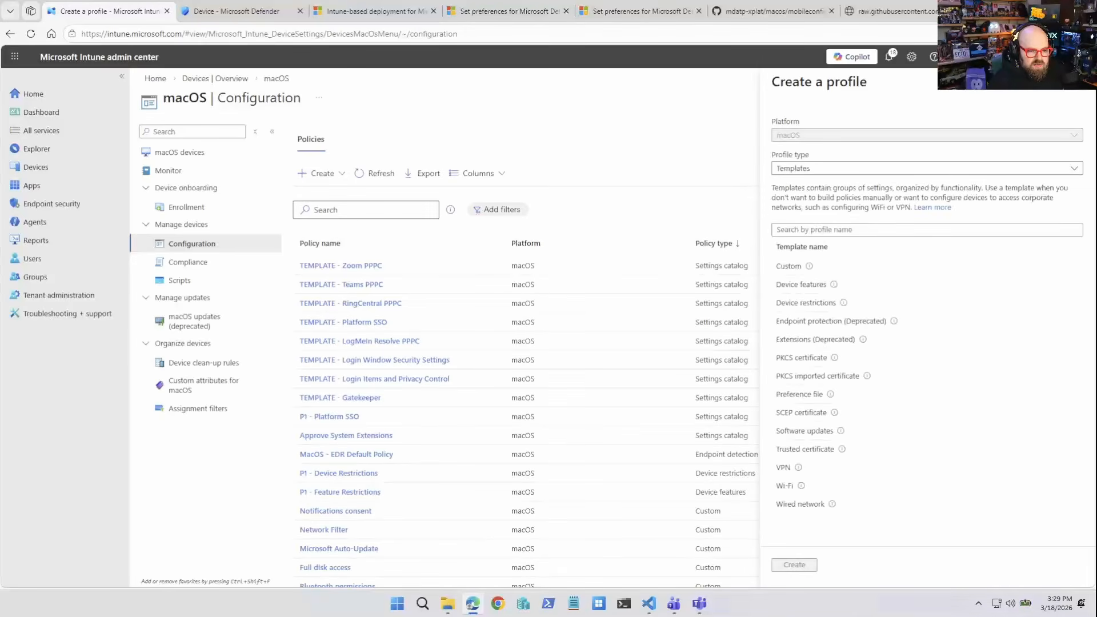
pyautogui.click(791, 266)
pyautogui.click(794, 565)
# - Name the custom configuration profile "WDAV Preferences", use the Device channel, and upload com.microsoft.wdav.xml as its configuration profile file
pyautogui.write('WDAV')
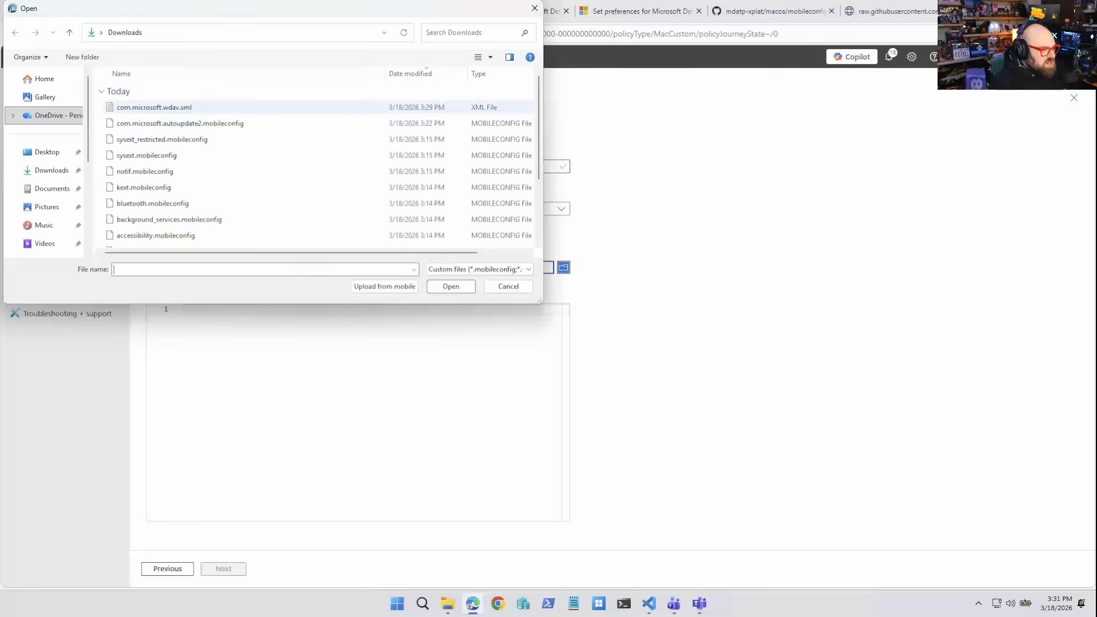
pyautogui.doubleClick(154, 107)
pyautogui.scroll(-12, 354, 400)
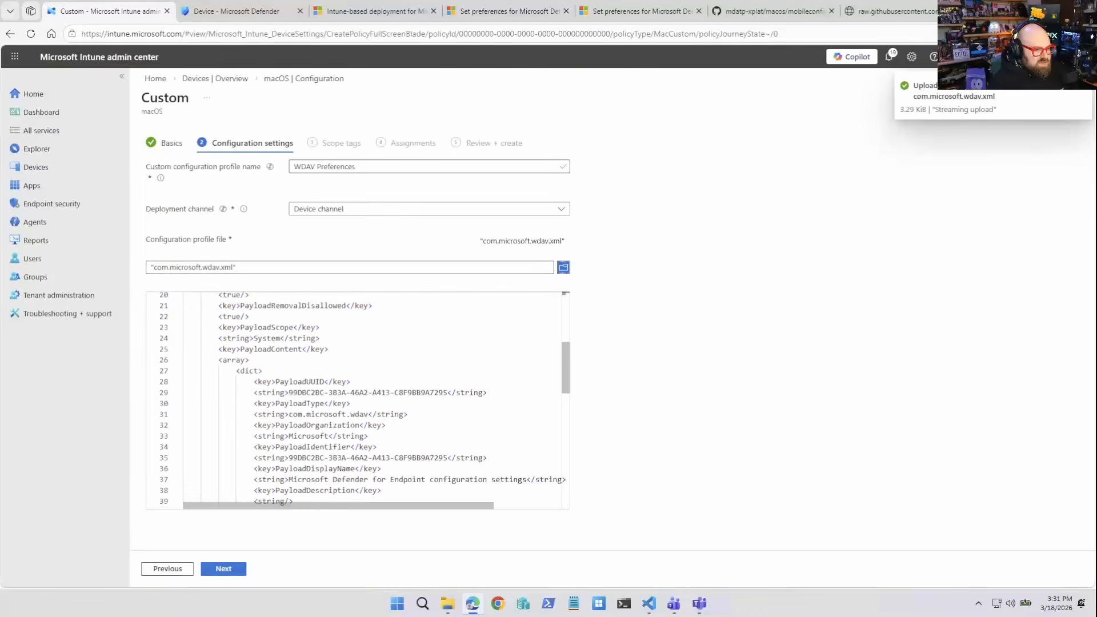
pyautogui.scroll(12, 355, 400)
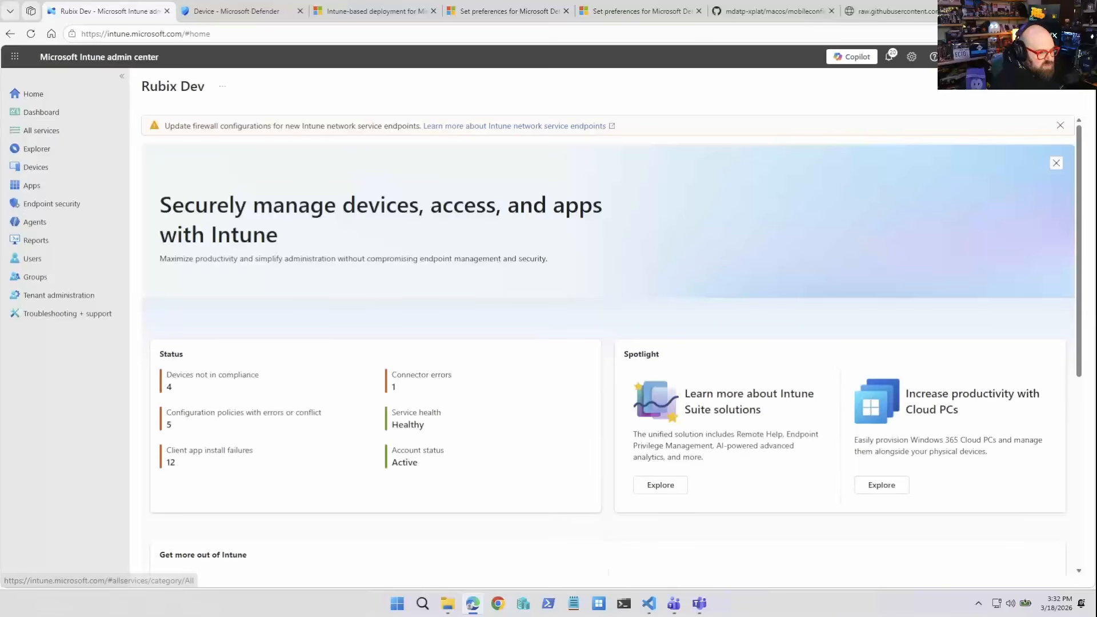
# - In Intune's macOS apps, start a new app of the Microsoft Defender for Endpoint (macOS) type
pyautogui.click(31, 185)
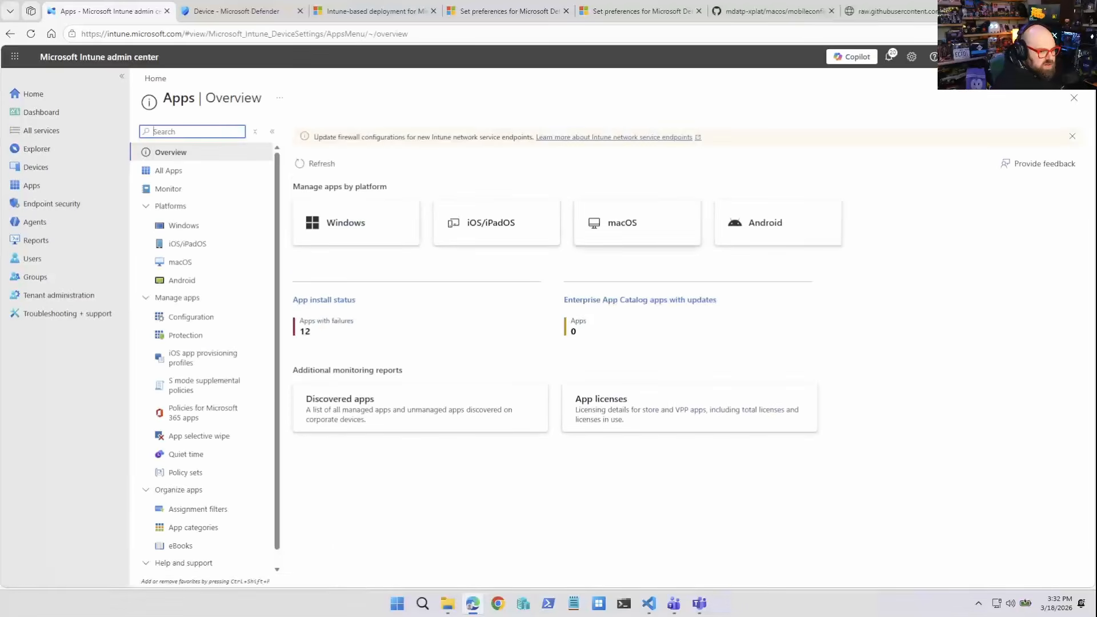
pyautogui.click(622, 222)
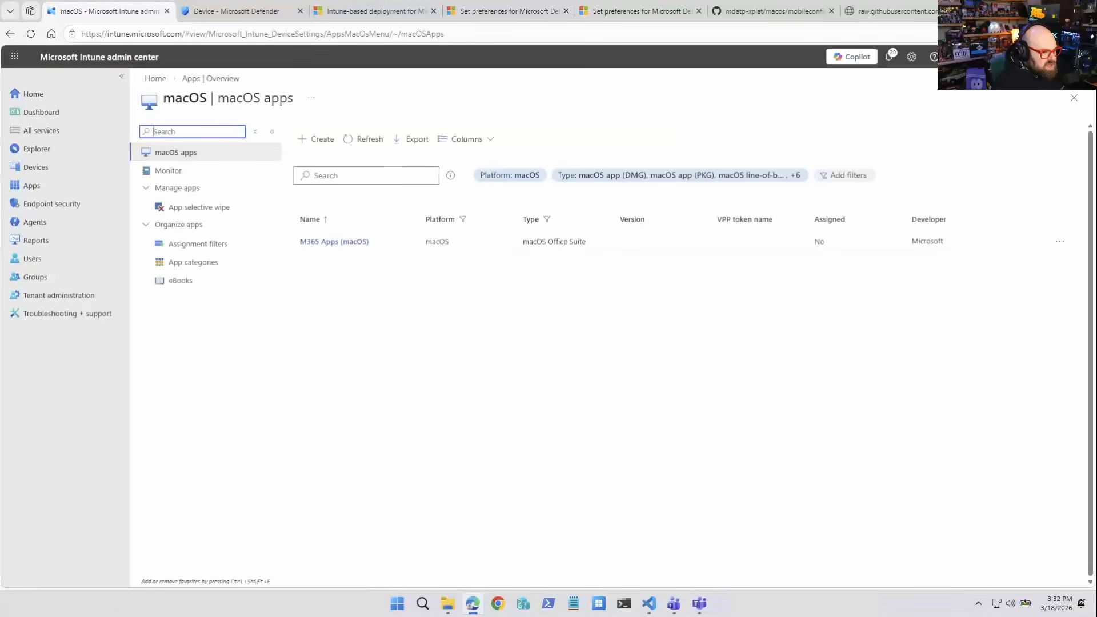
pyautogui.click(315, 138)
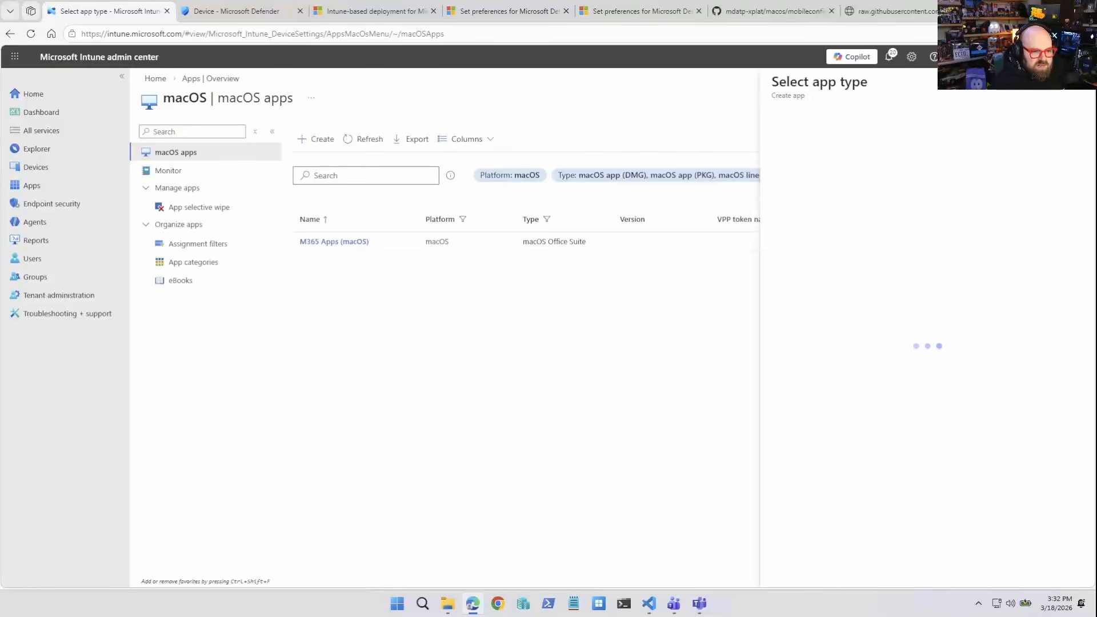
pyautogui.click(926, 135)
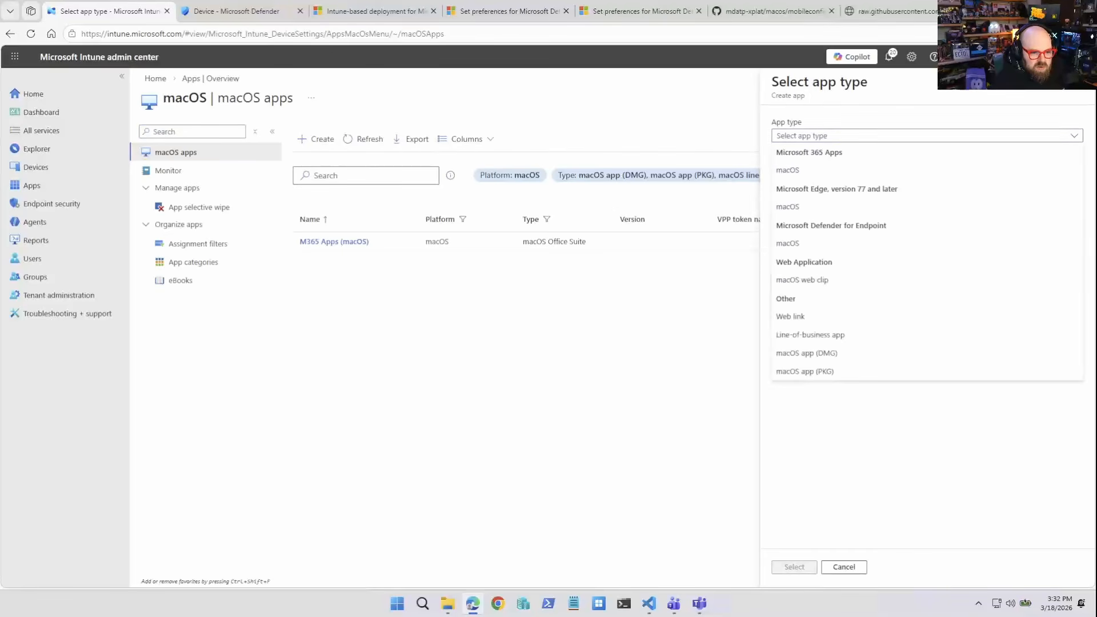
pyautogui.click(791, 243)
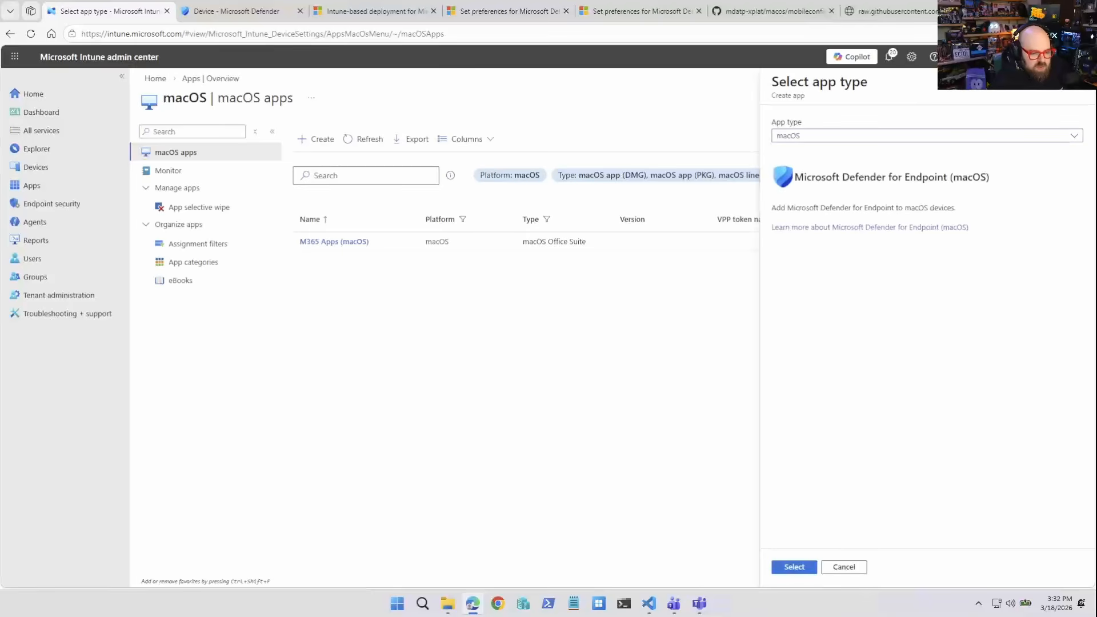
pyautogui.click(794, 567)
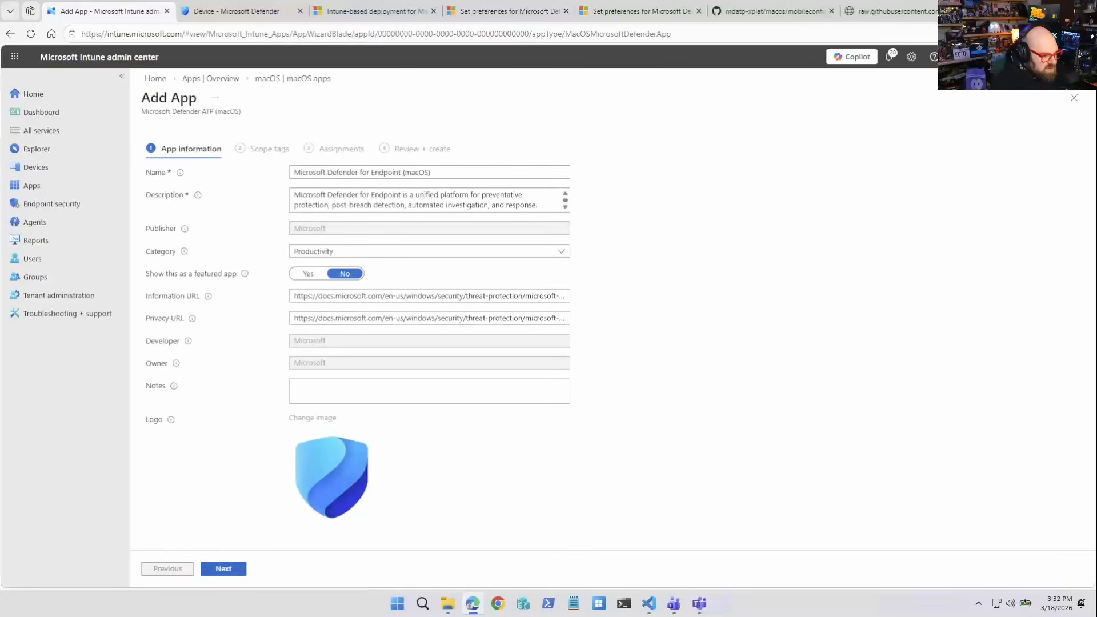
# - Create the Microsoft Defender for Endpoint (macOS) app with its default app information, scope tags and assignments
pyautogui.click(223, 569)
pyautogui.click(223, 569)
pyautogui.click(223, 569)
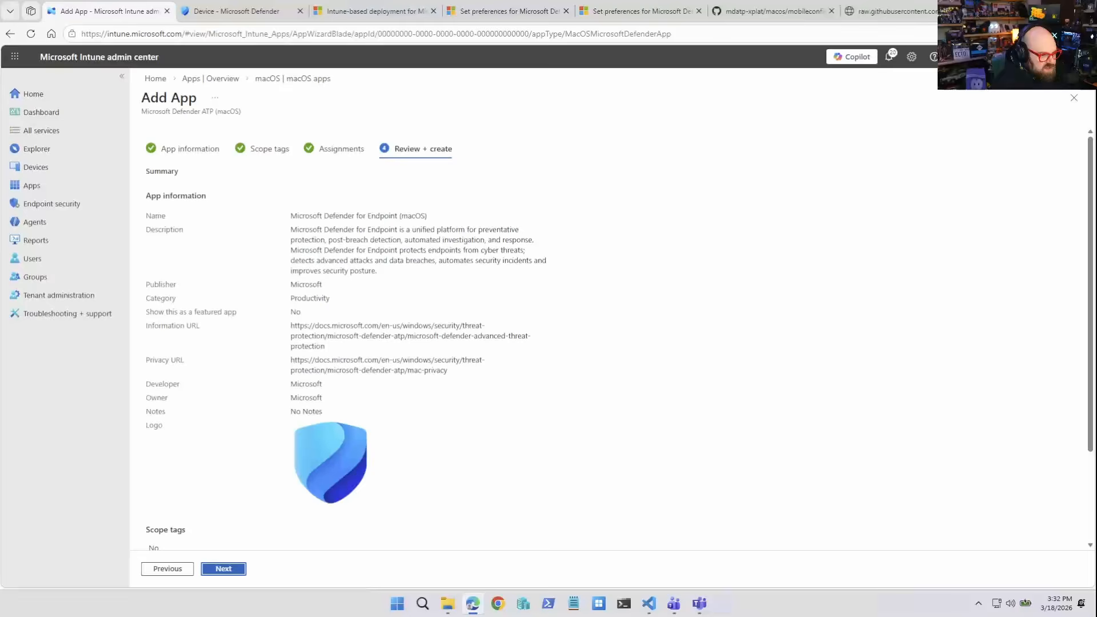
pyautogui.click(223, 569)
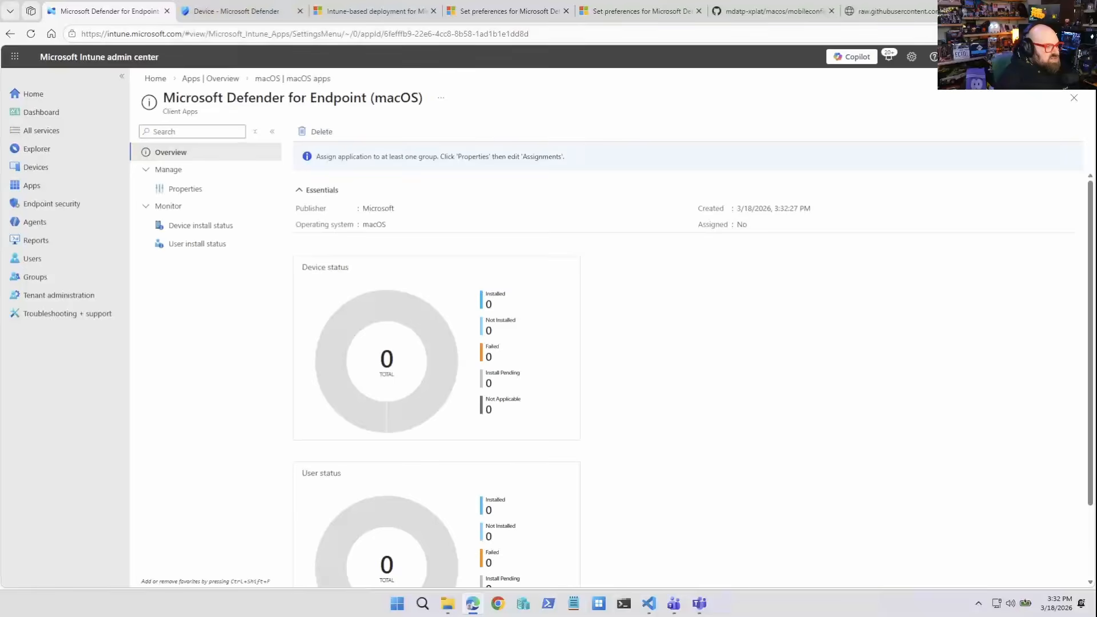
# - Switch to the Microsoft Defender portal and open the device onboarding page in the Endpoints settings
pyautogui.click(237, 11)
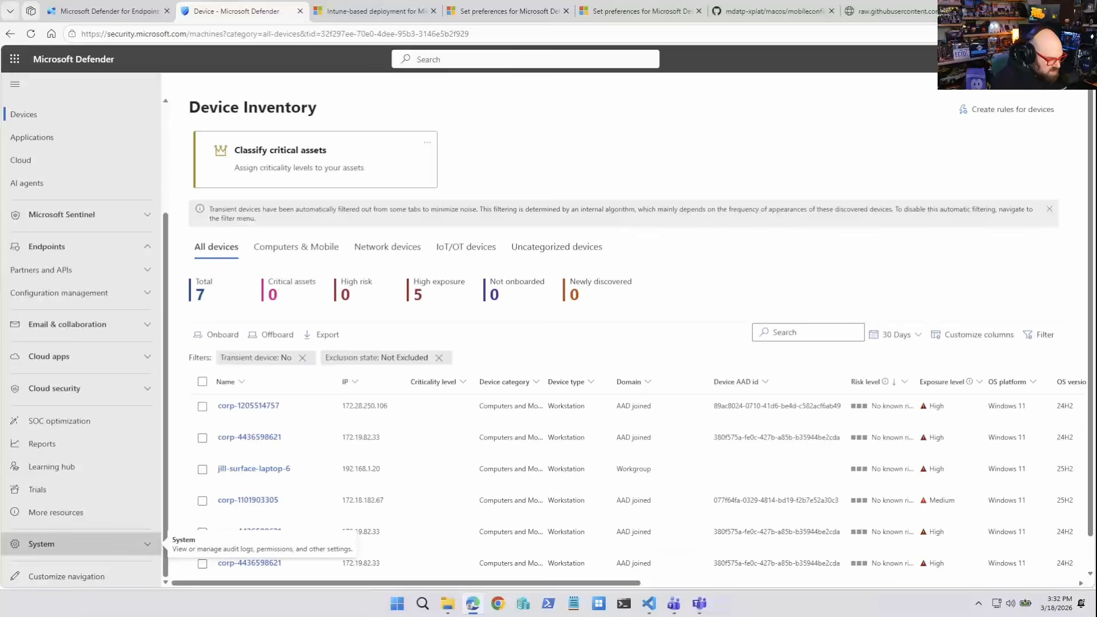
pyautogui.click(80, 544)
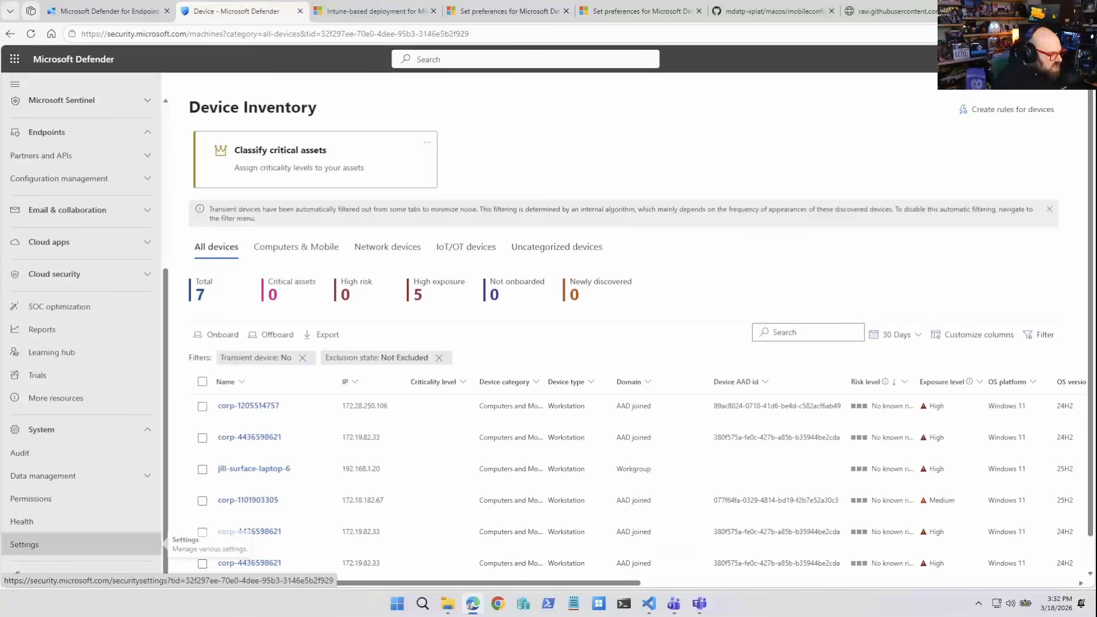
pyautogui.click(34, 544)
pyautogui.click(225, 242)
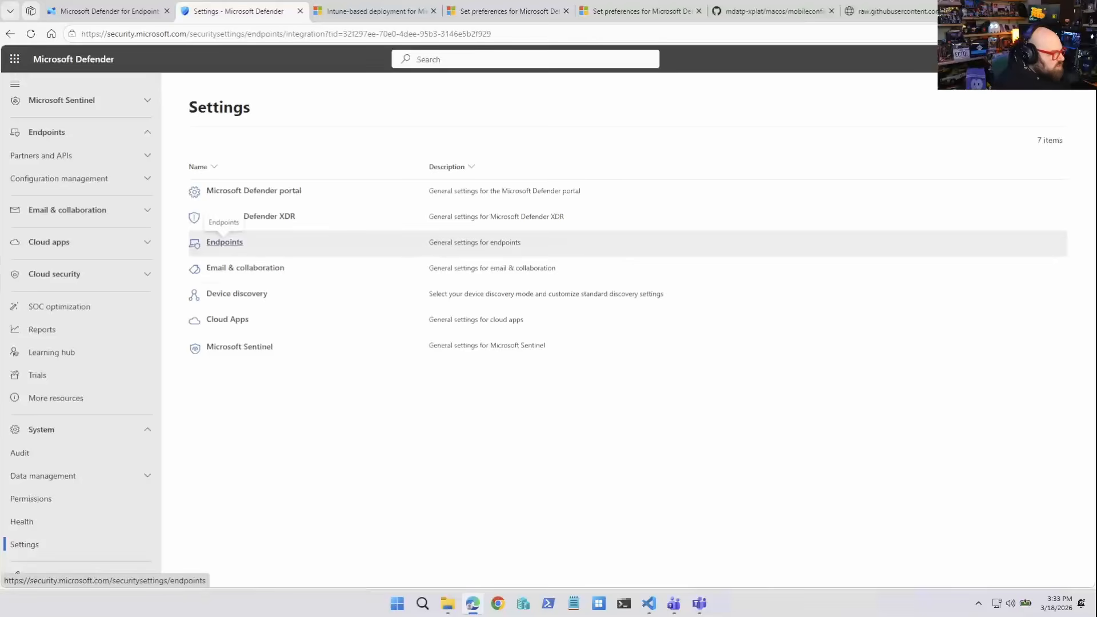
pyautogui.scroll(-5, 254, 303)
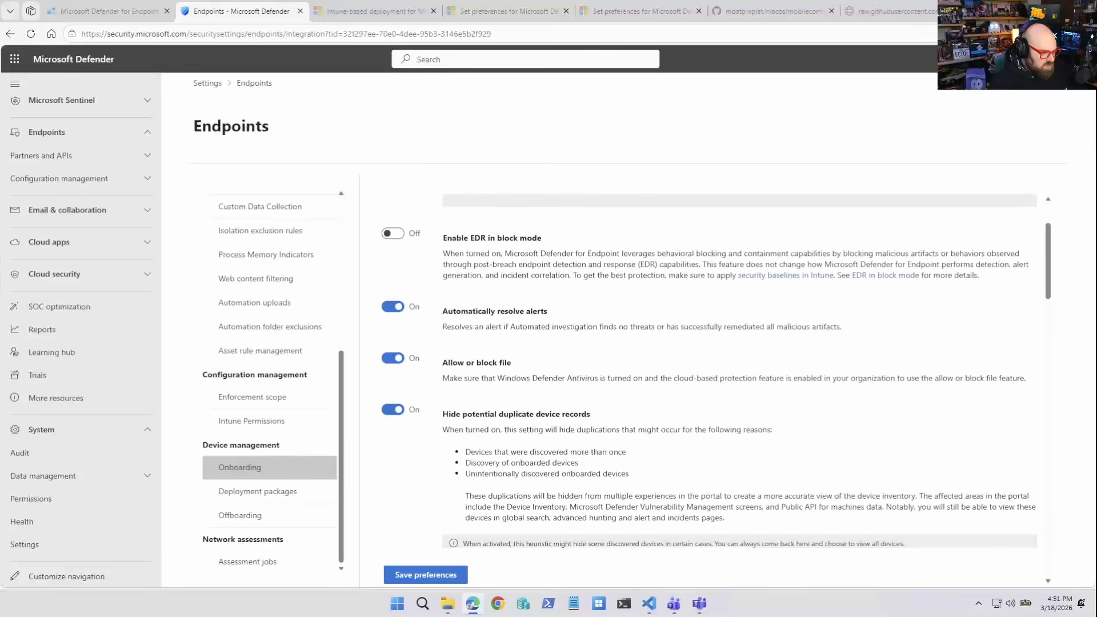
pyautogui.click(240, 468)
# - Select macOS as the operating system to onboard and set the connectivity type to Streamlined
pyautogui.click(467, 221)
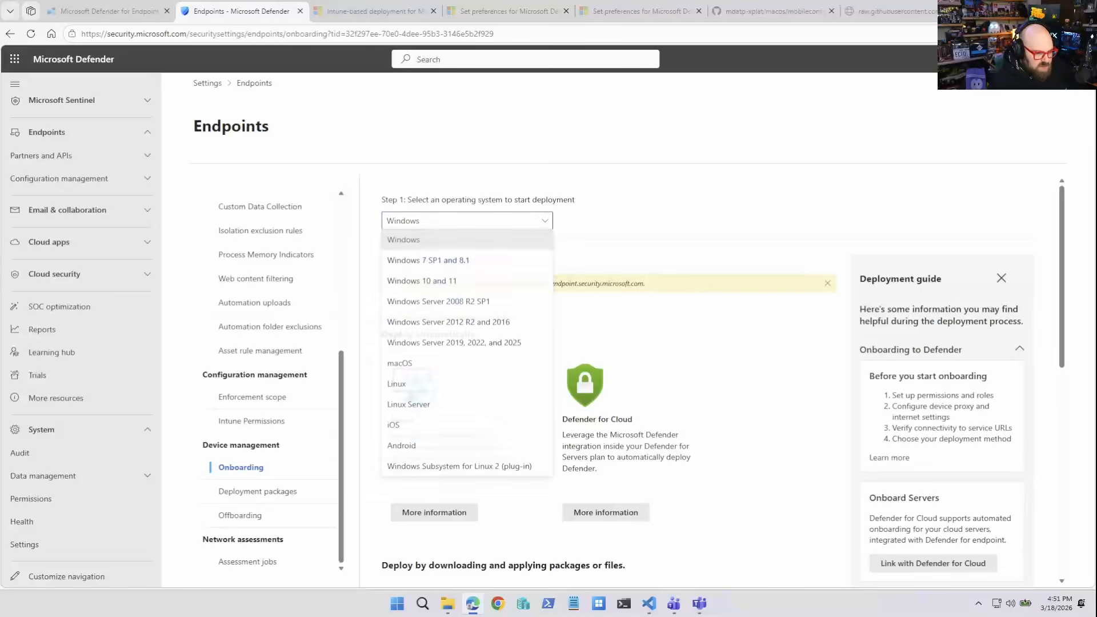
pyautogui.click(412, 363)
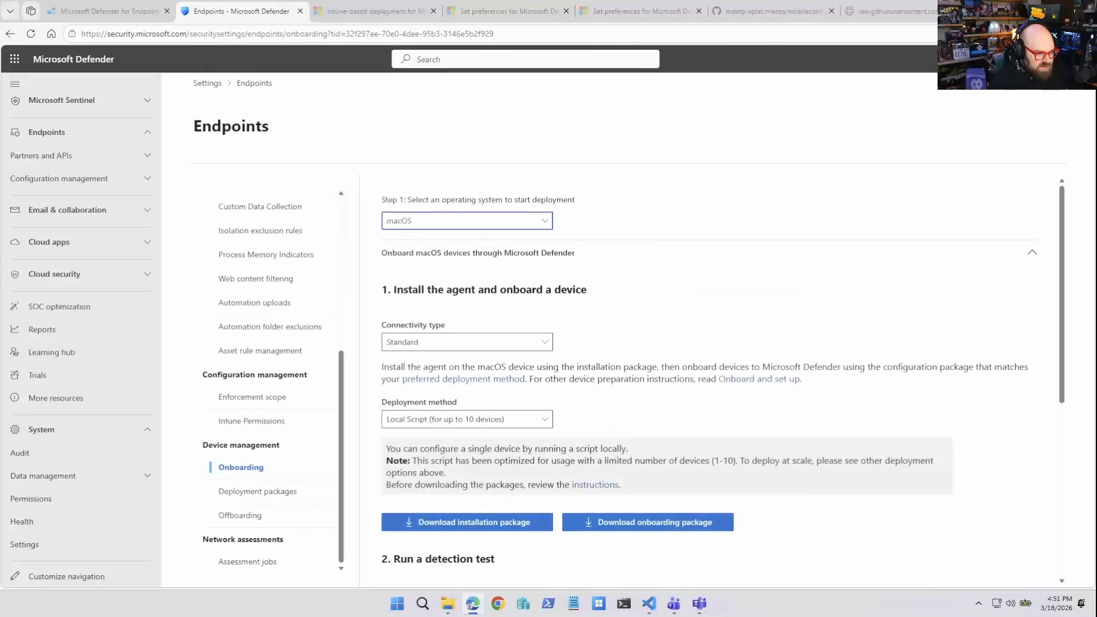
pyautogui.scroll(-1, 708, 371)
pyautogui.click(467, 289)
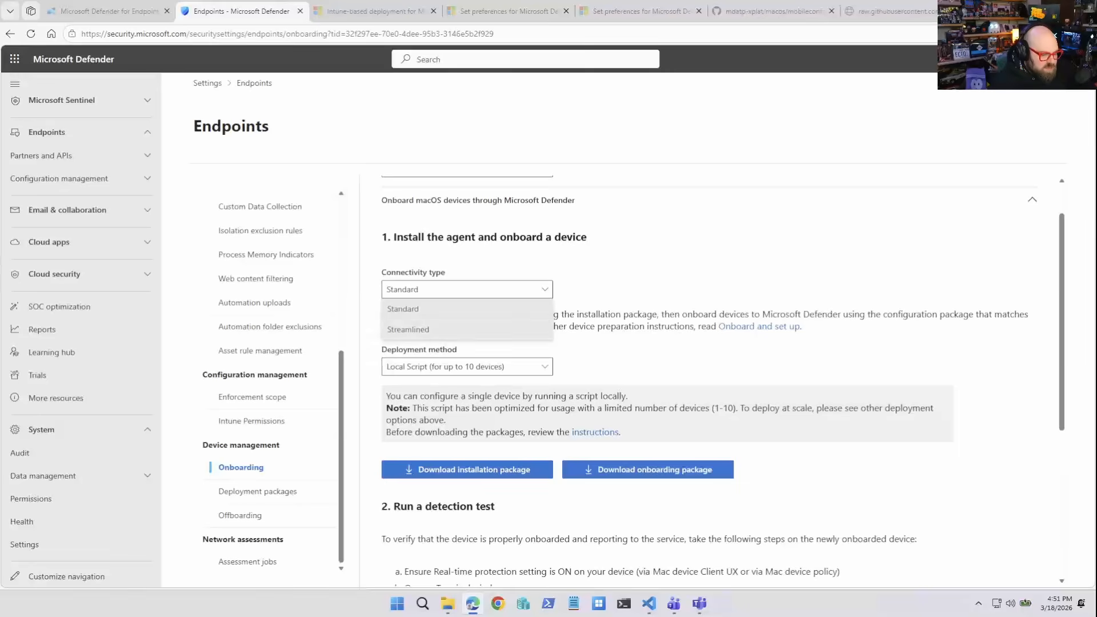
pyautogui.click(466, 330)
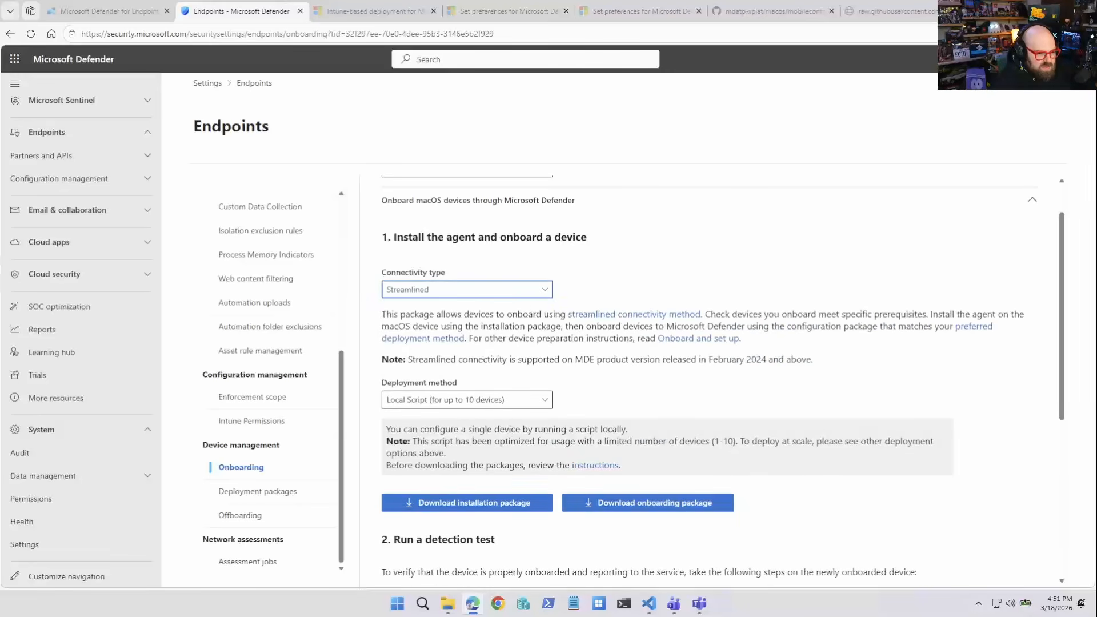
# - Open the streamlined connectivity method article and review the Defender for Endpoint-recognized simplified domain and the services it covers
pyautogui.rightClick(640, 314)
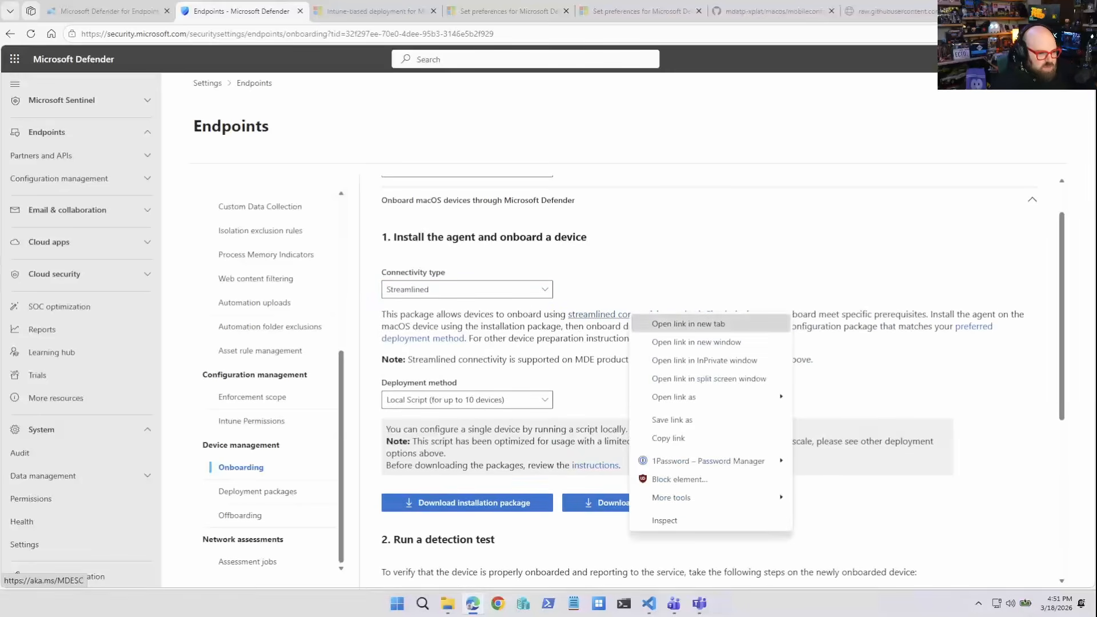
pyautogui.click(674, 321)
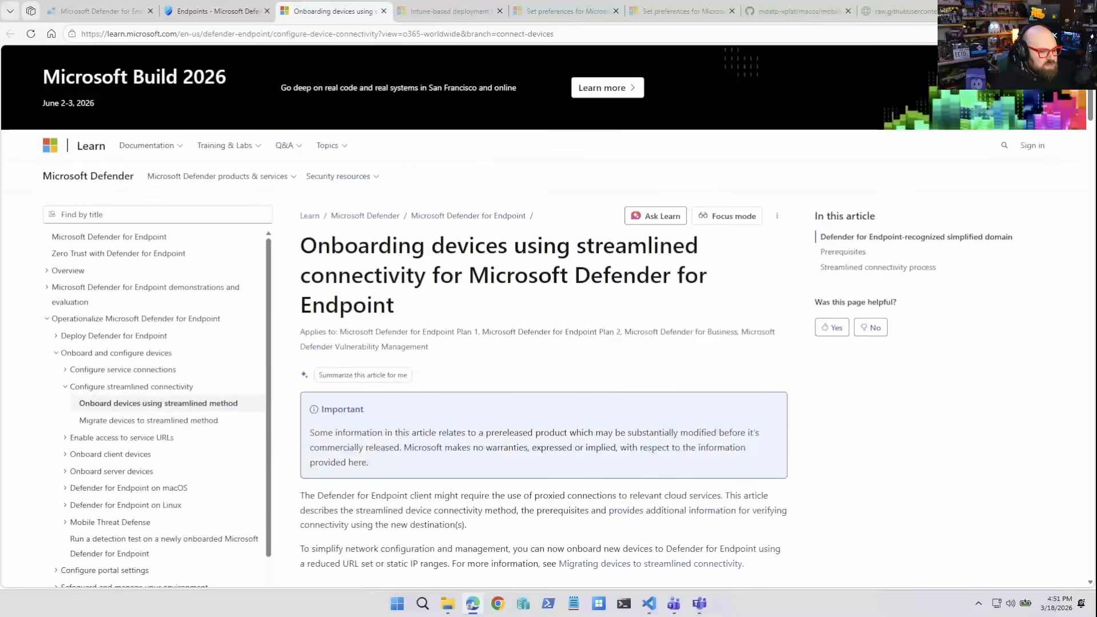
pyautogui.scroll(-6, 543, 316)
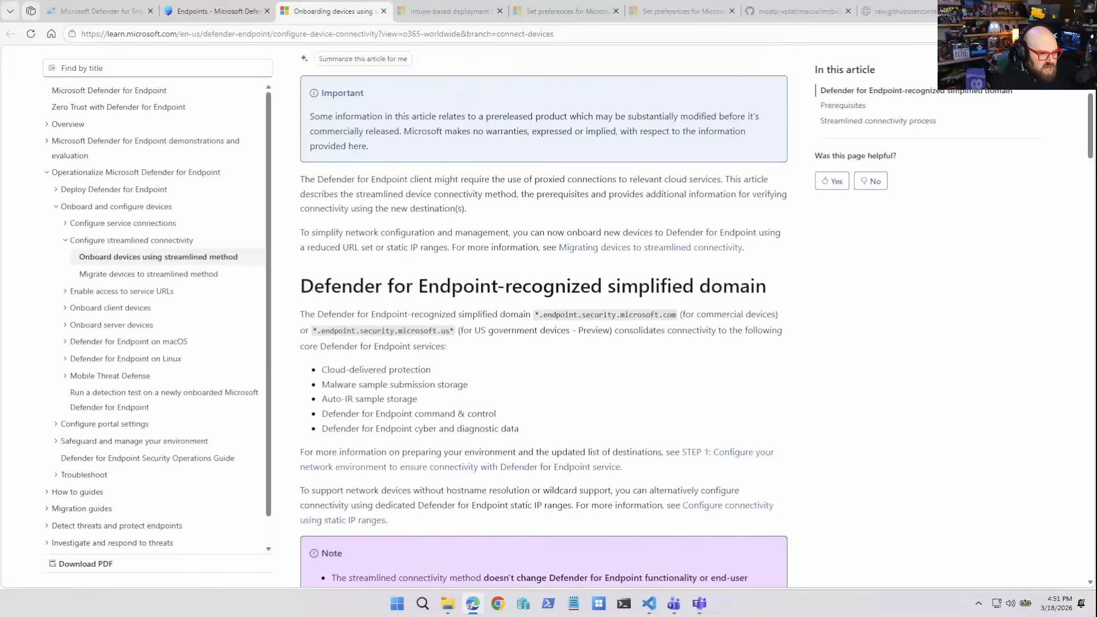
pyautogui.scroll(-2, 544, 316)
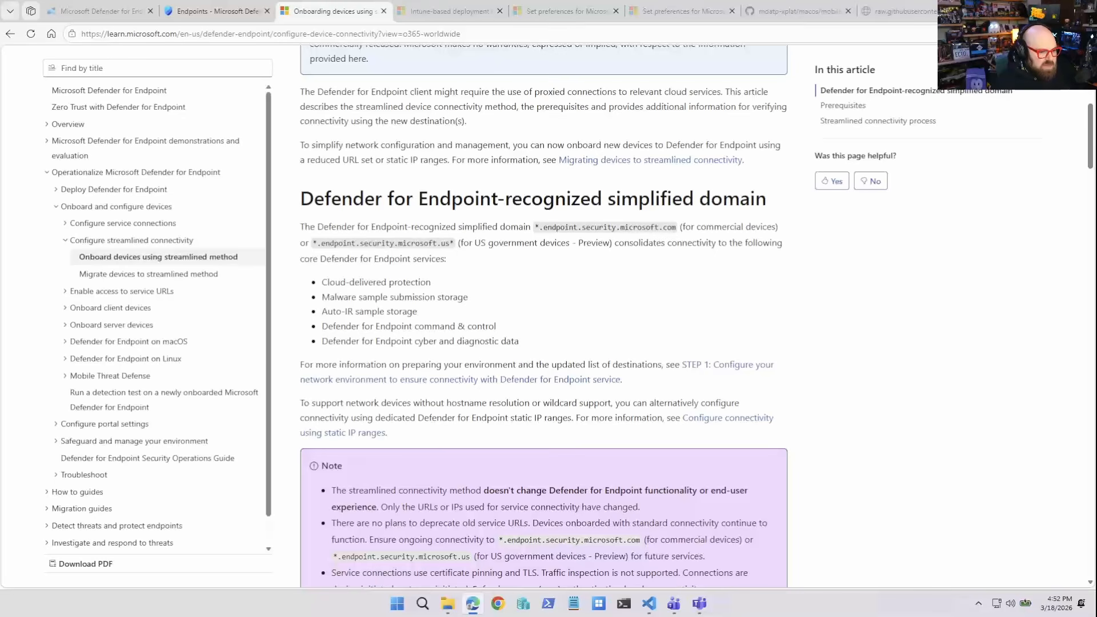
pyautogui.scroll(3, 544, 317)
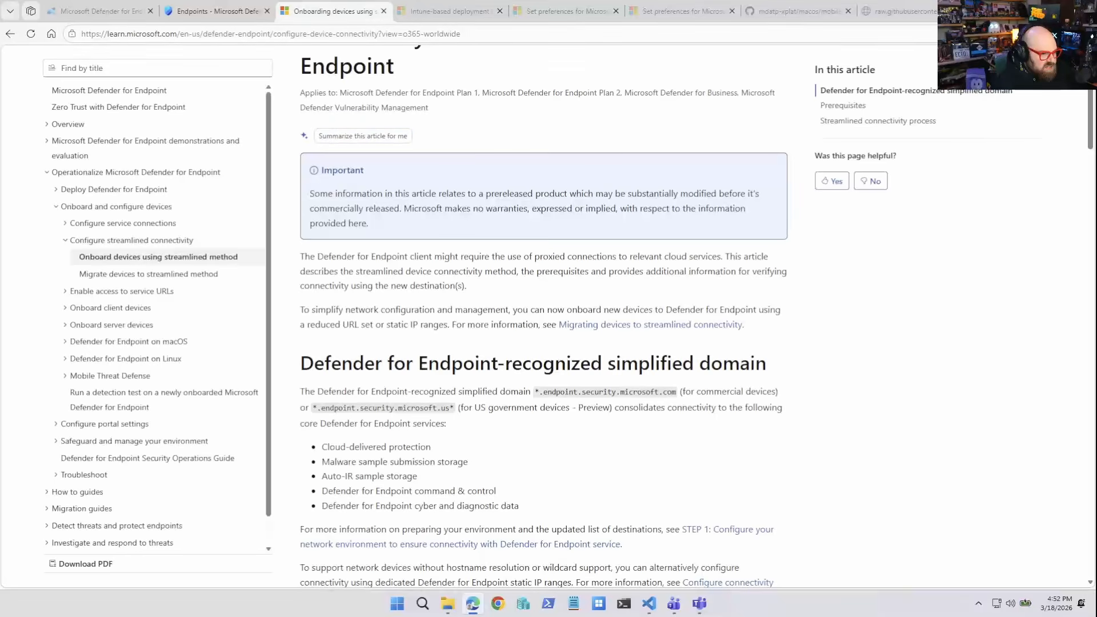
pyautogui.scroll(-1, 543, 314)
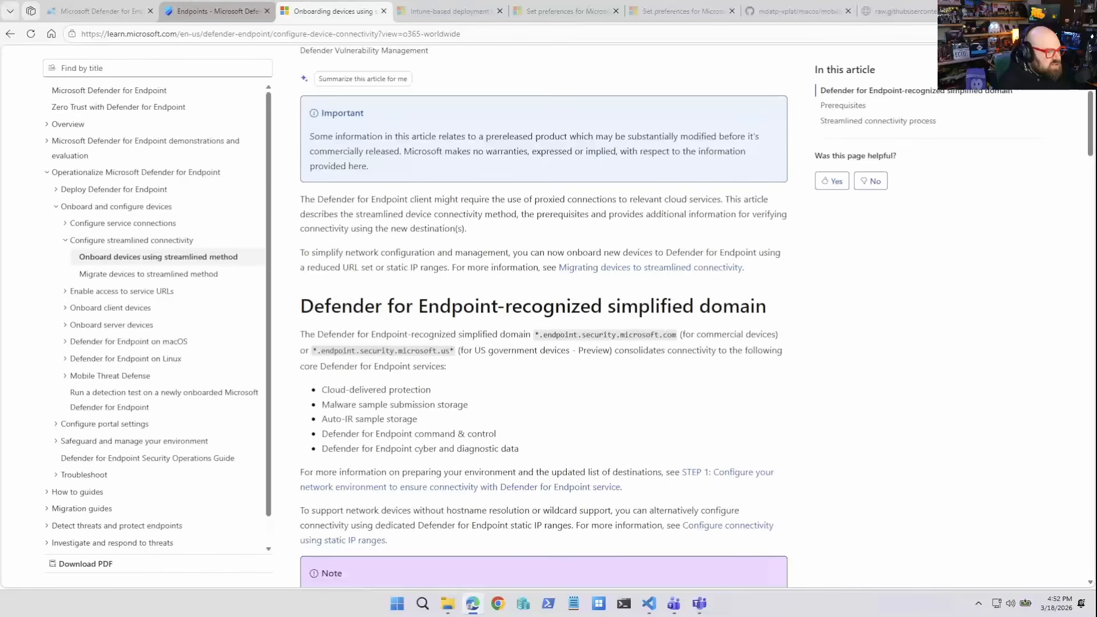
# - Return to the Defender portal's macOS onboarding page and set the deployment method to Mobile Device Management / Microsoft Intune
pyautogui.click(217, 11)
pyautogui.scroll(-1, 720, 377)
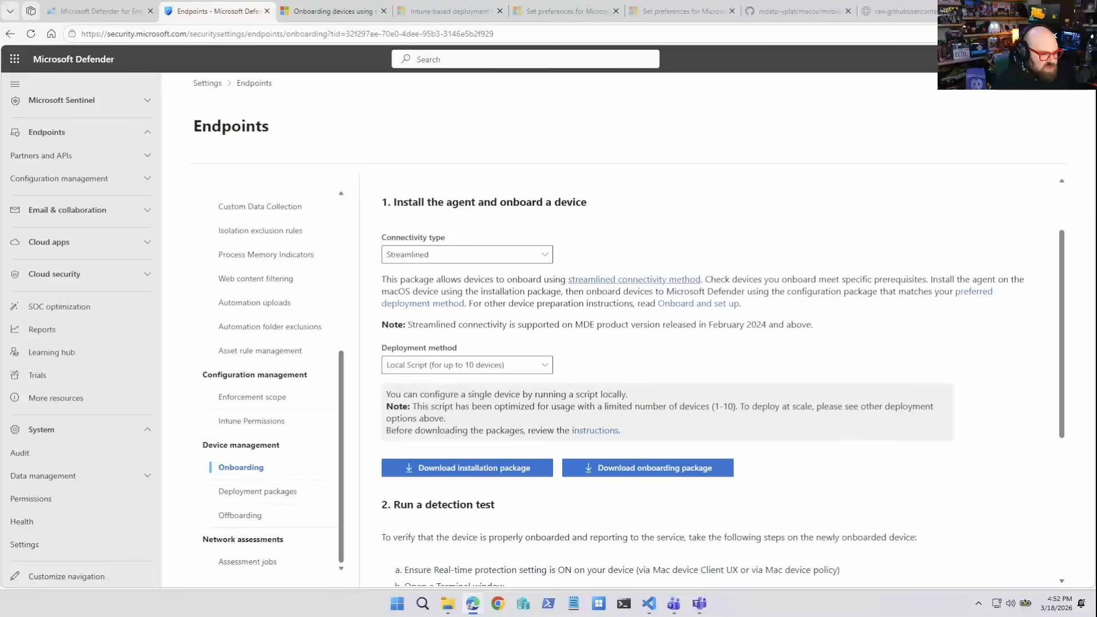
pyautogui.click(467, 365)
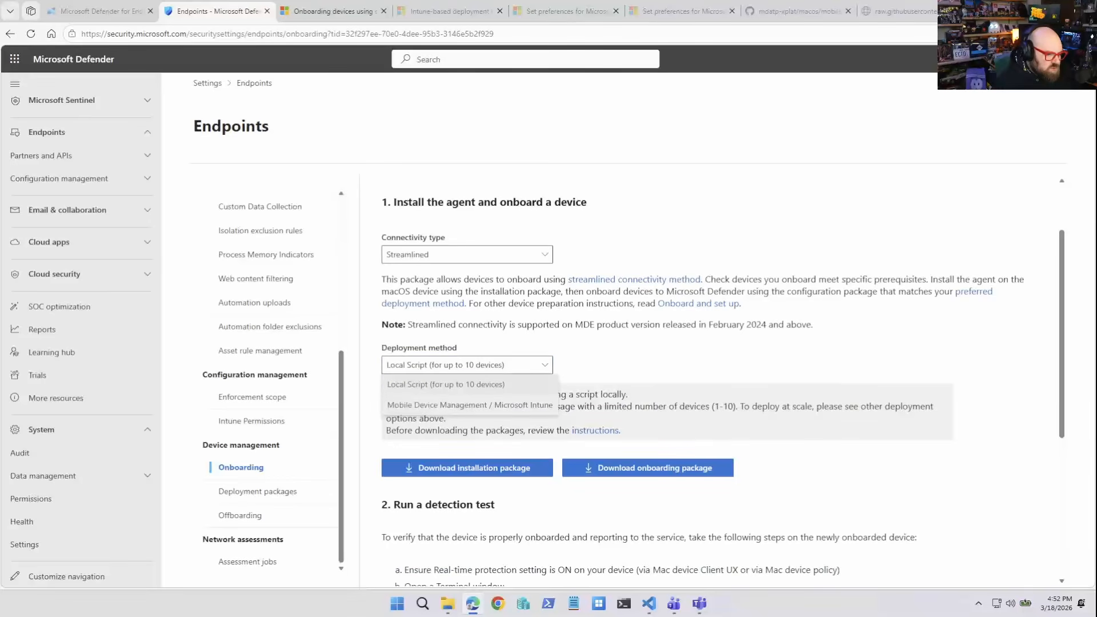
pyautogui.click(446, 405)
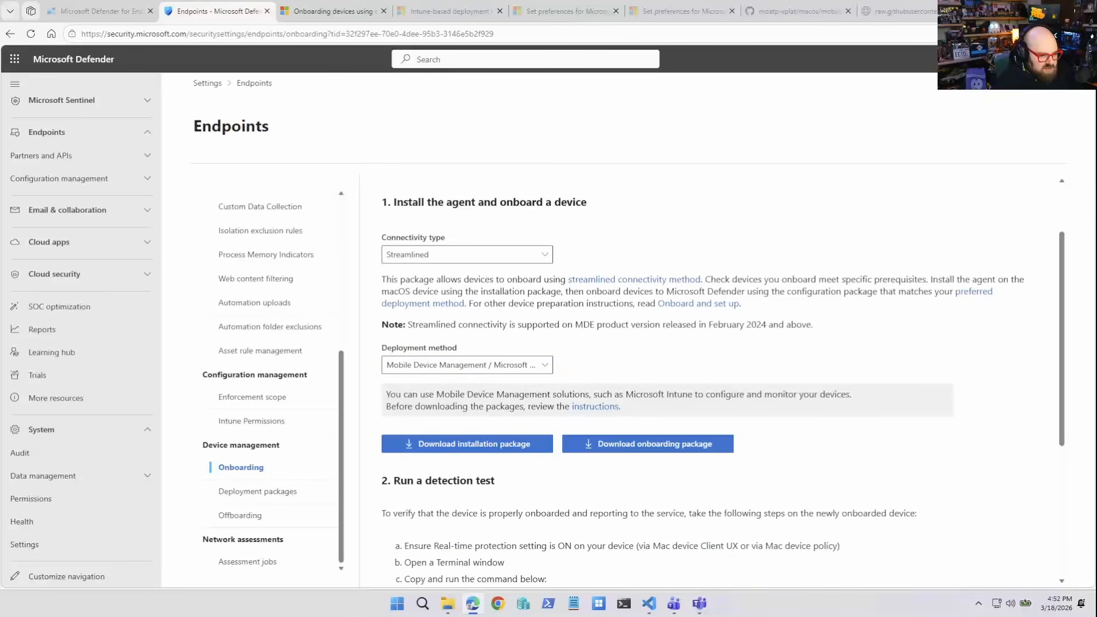
# - Download the macOS onboarding package from the Defender portal's onboarding page
pyautogui.scroll(-3, 719, 377)
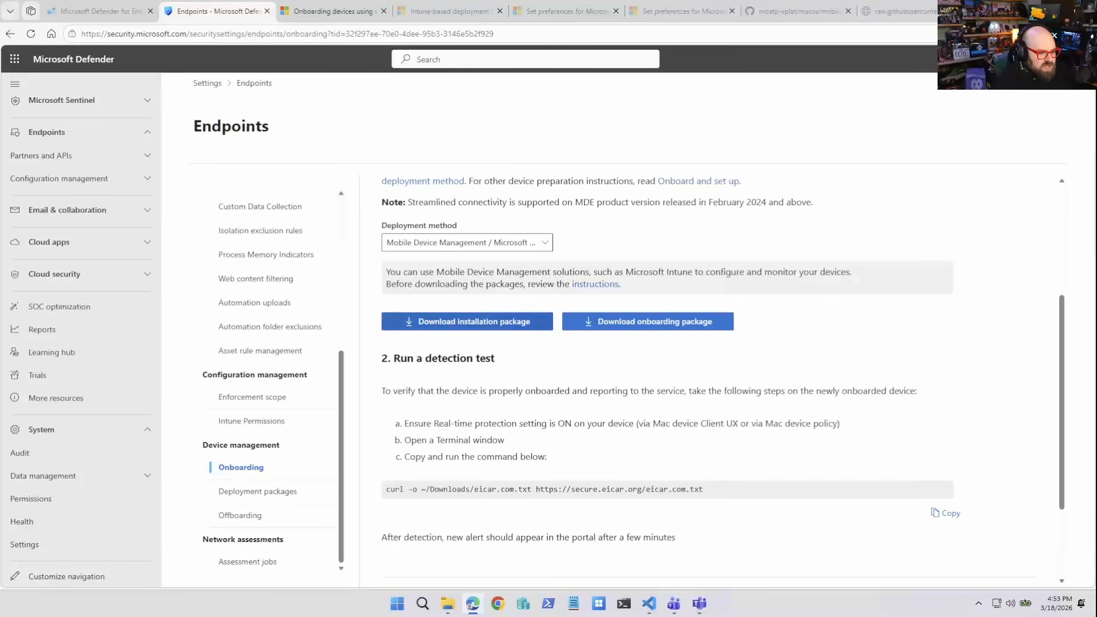
pyautogui.click(100, 11)
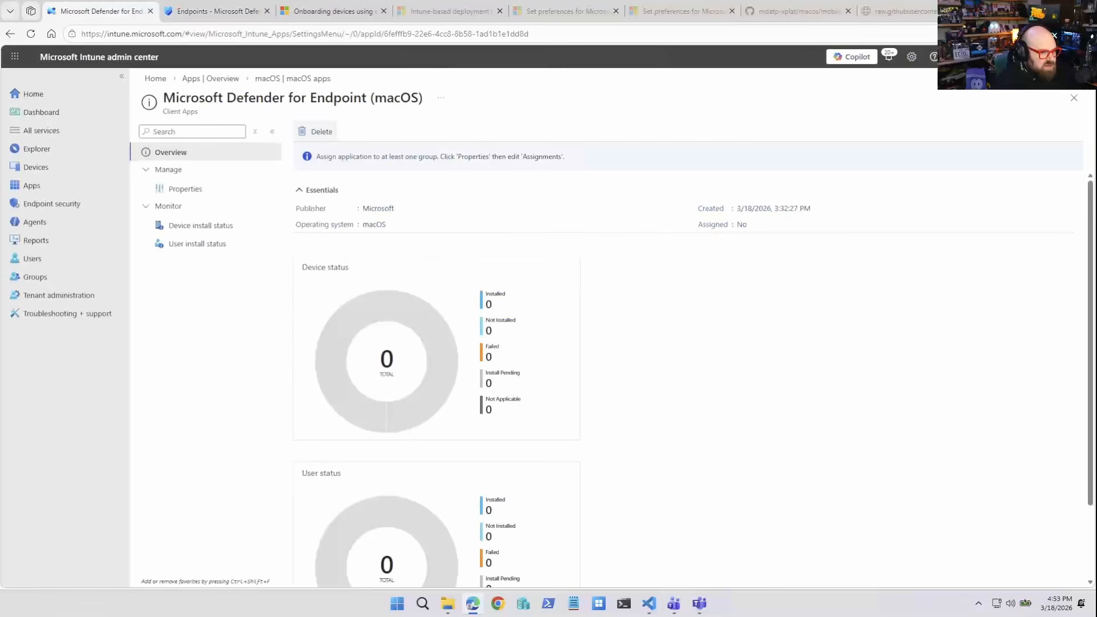
pyautogui.click(217, 11)
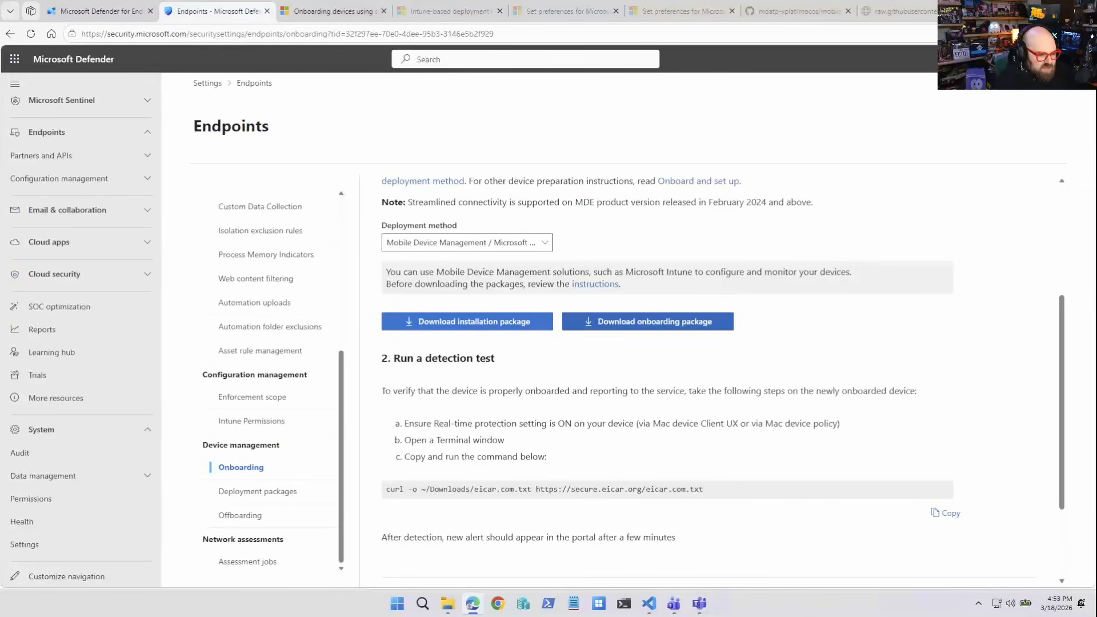
pyautogui.click(647, 321)
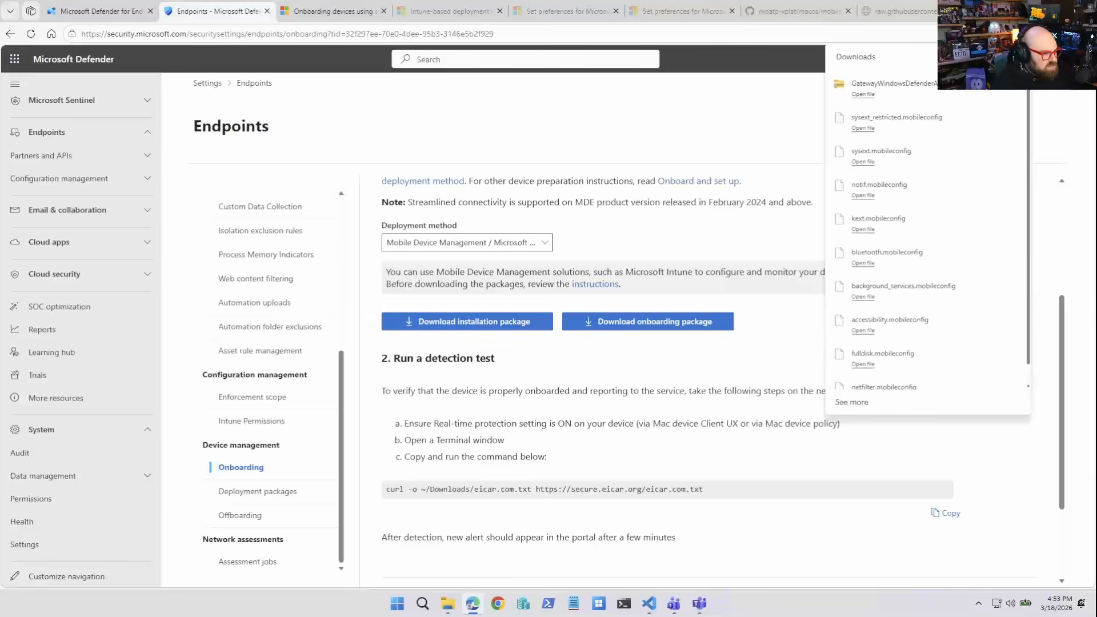
# - Locate WindowsDefenderATPOnboarding.xml in the intune folder of the extracted GatewayWindowsDefenderATPOnboardingPackage
pyautogui.click(992, 88)
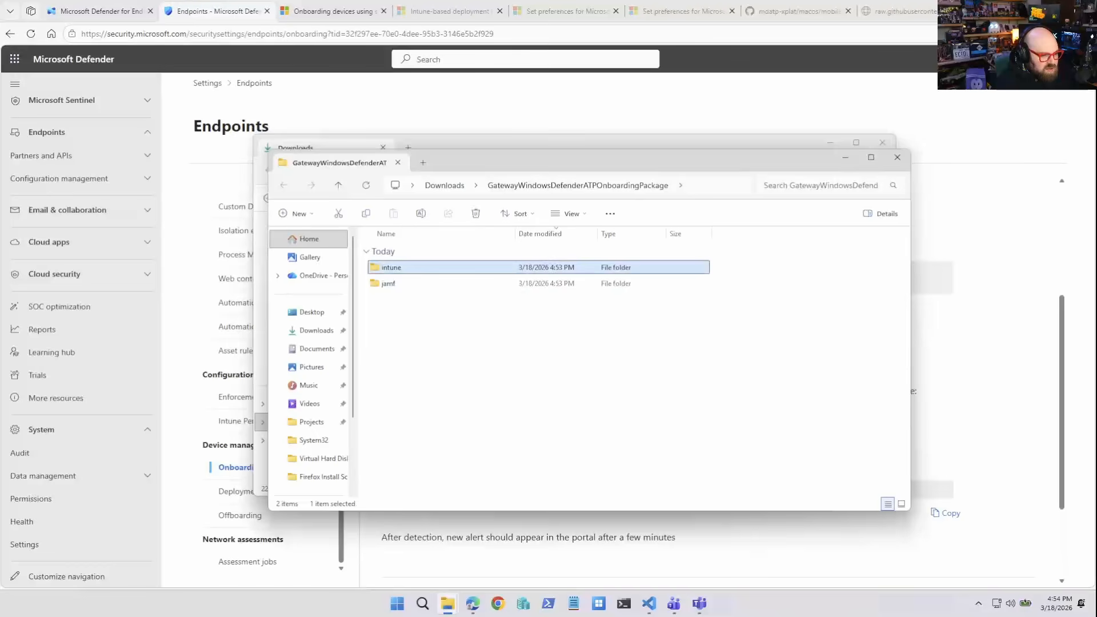
pyautogui.doubleClick(394, 267)
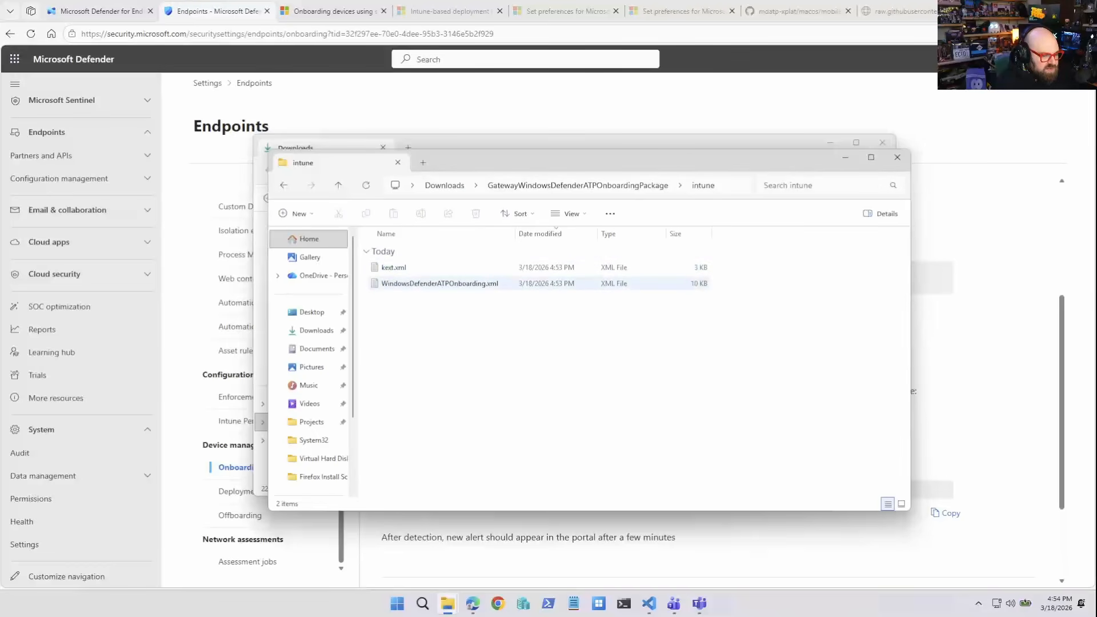
pyautogui.click(439, 283)
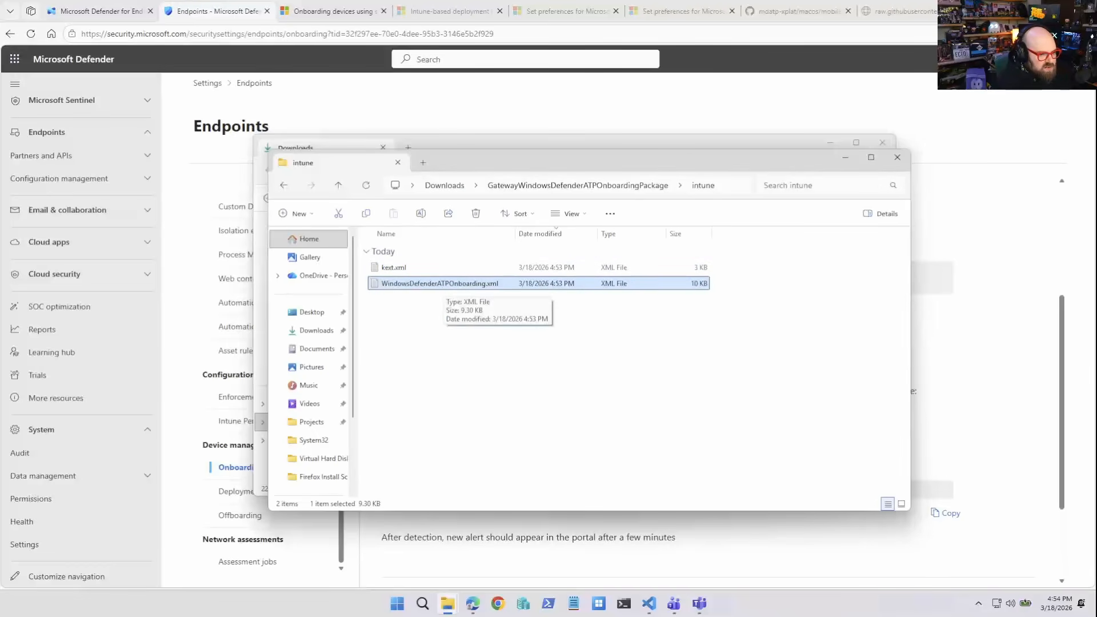
pyautogui.click(503, 354)
# - In Intune's macOS device configuration, start a new profile from the Custom template
pyautogui.click(178, 211)
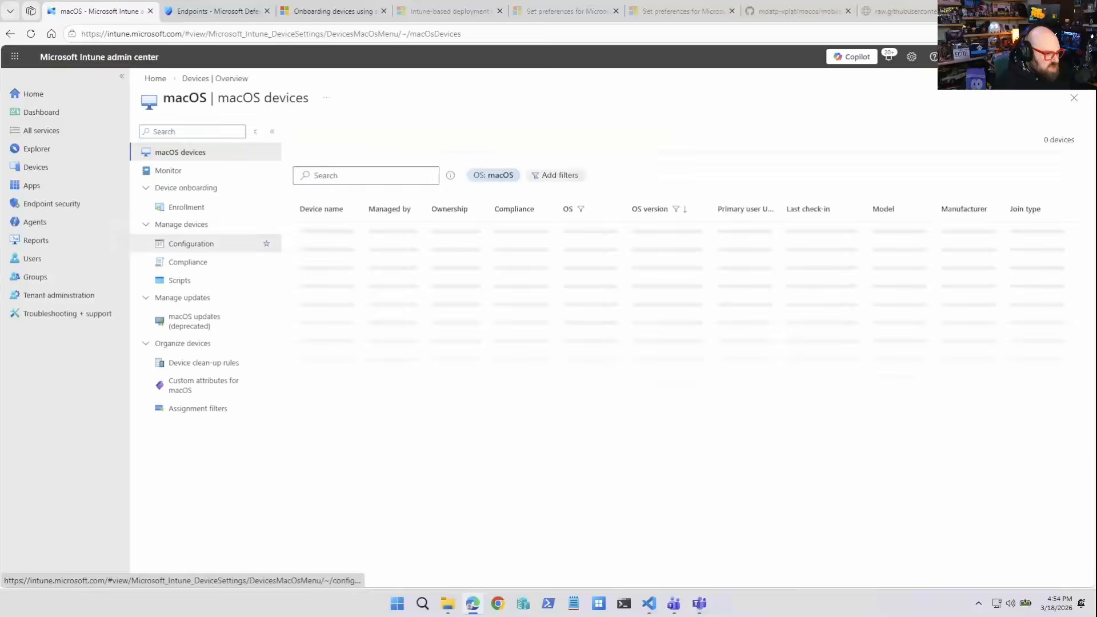
pyautogui.click(191, 244)
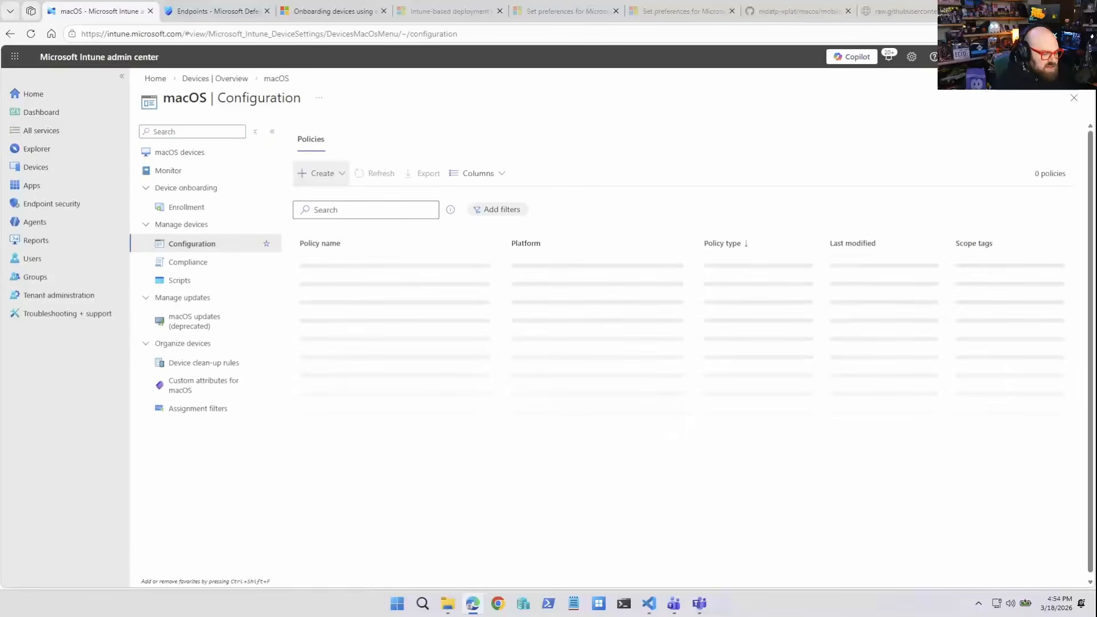
pyautogui.click(320, 173)
pyautogui.click(330, 196)
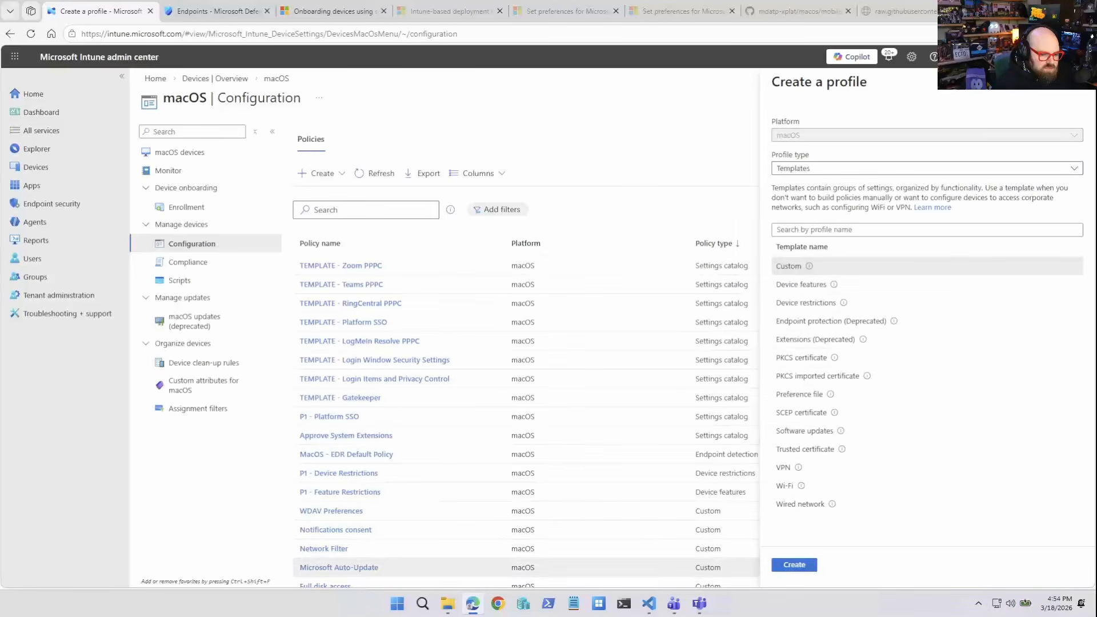
pyautogui.click(794, 565)
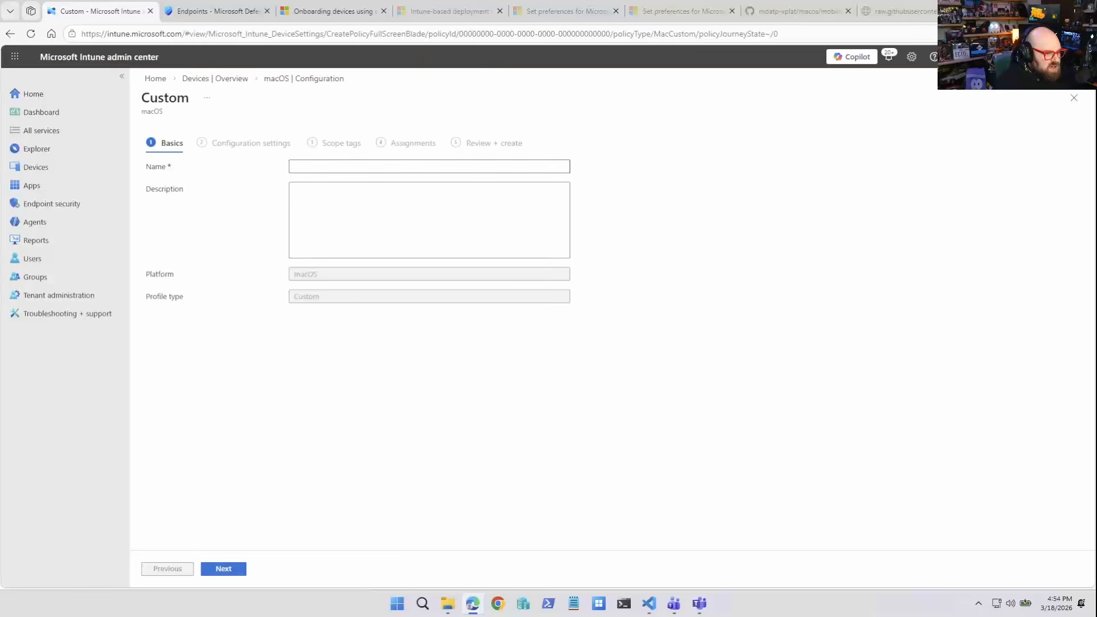
# - Name the custom profile "MDE onboarding" and use the same text as its custom configuration profile name
pyautogui.click(429, 166)
pyautogui.write('MDE onboarding')
pyautogui.click(224, 569)
pyautogui.click(429, 166)
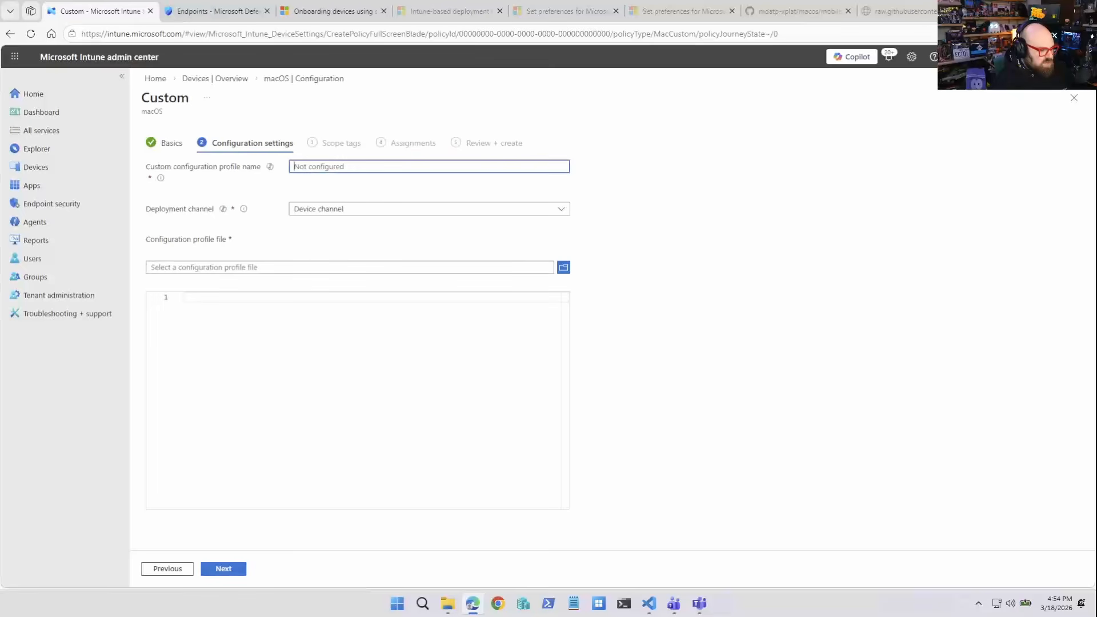
pyautogui.write('MDE onboarding')
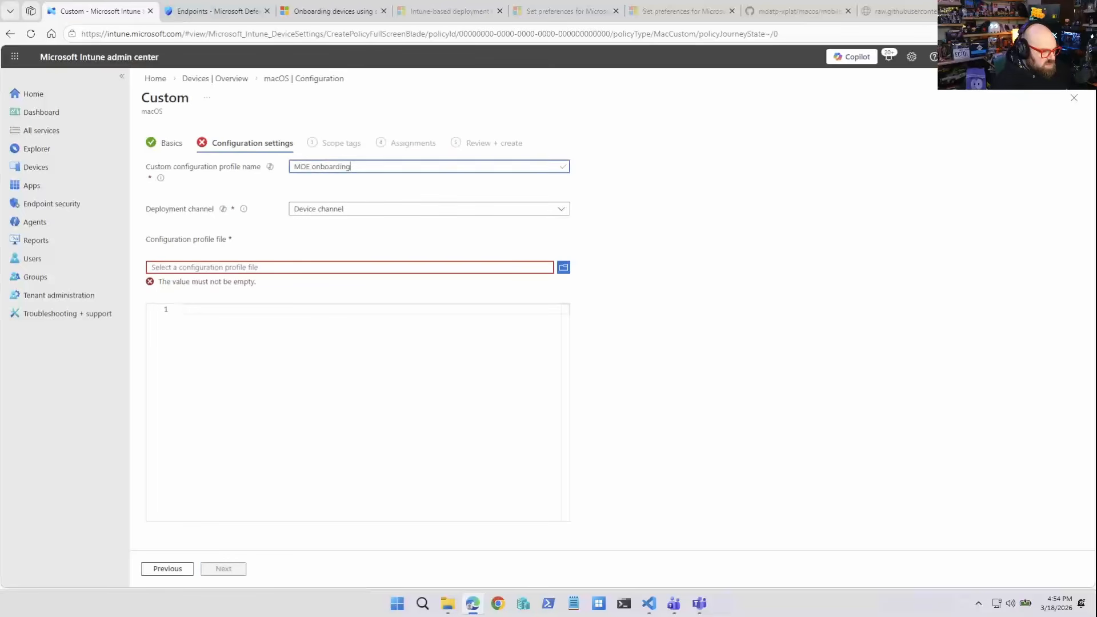
# - Upload WindowsDefenderATPOnboarding.xml from the onboarding package's intune folder as the configuration profile file and continue past the configuration settings
pyautogui.click(563, 268)
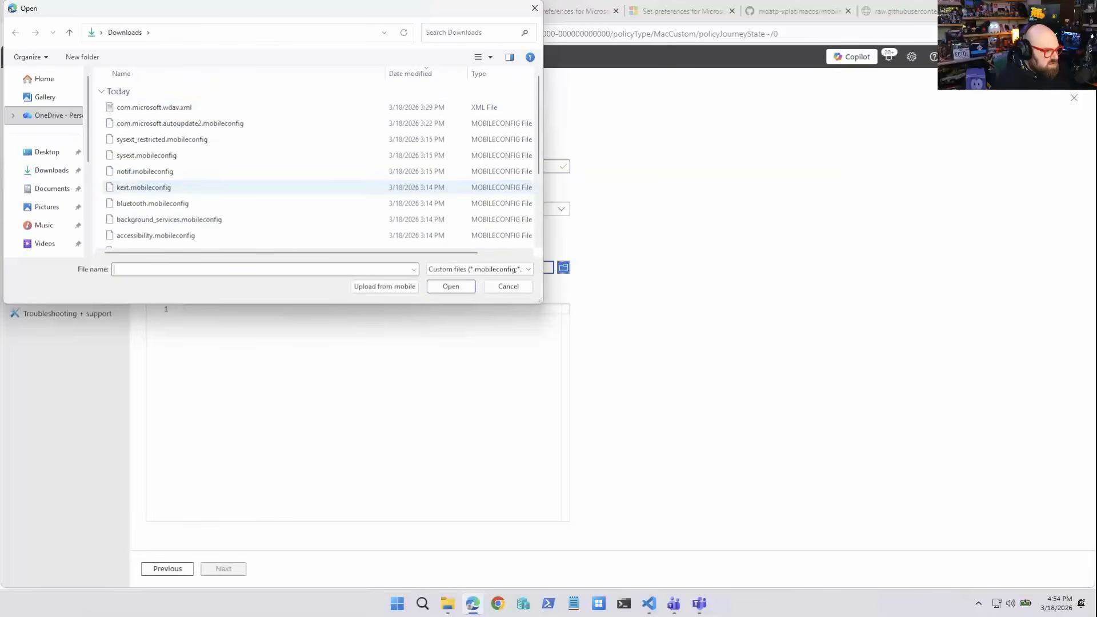
pyautogui.click(51, 170)
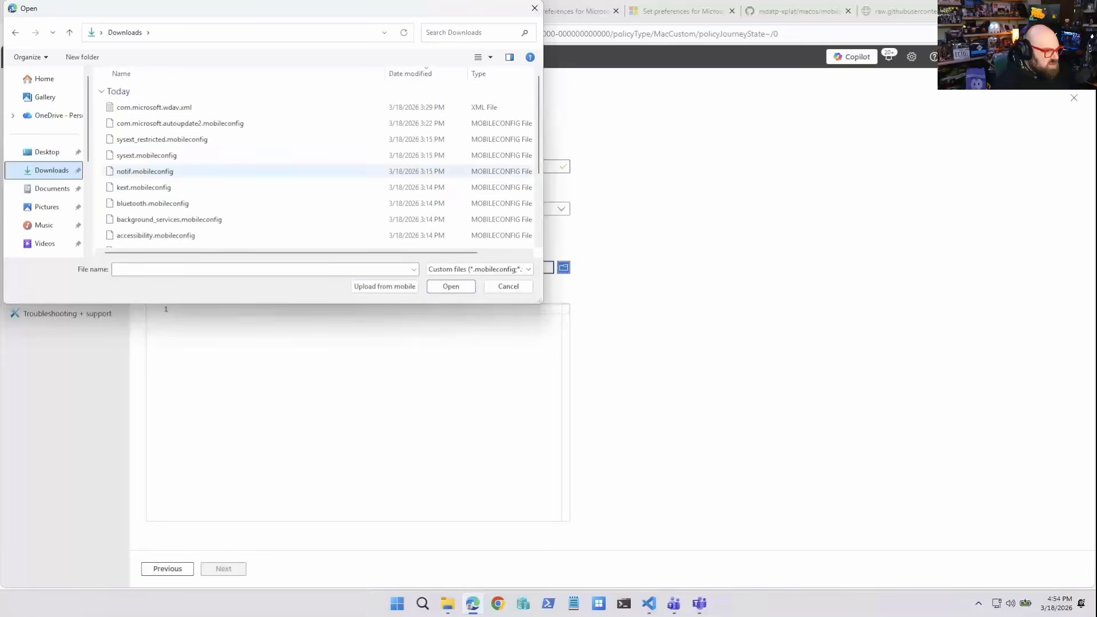
pyautogui.scroll(-2, 229, 183)
pyautogui.doubleClick(195, 192)
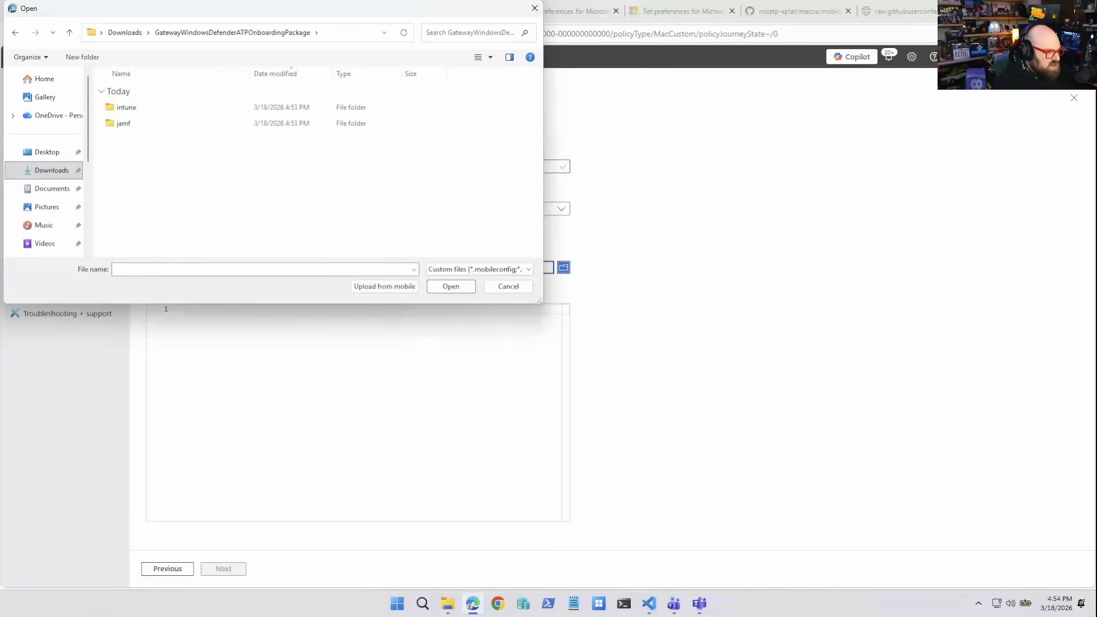
pyautogui.doubleClick(127, 106)
pyautogui.doubleClick(174, 123)
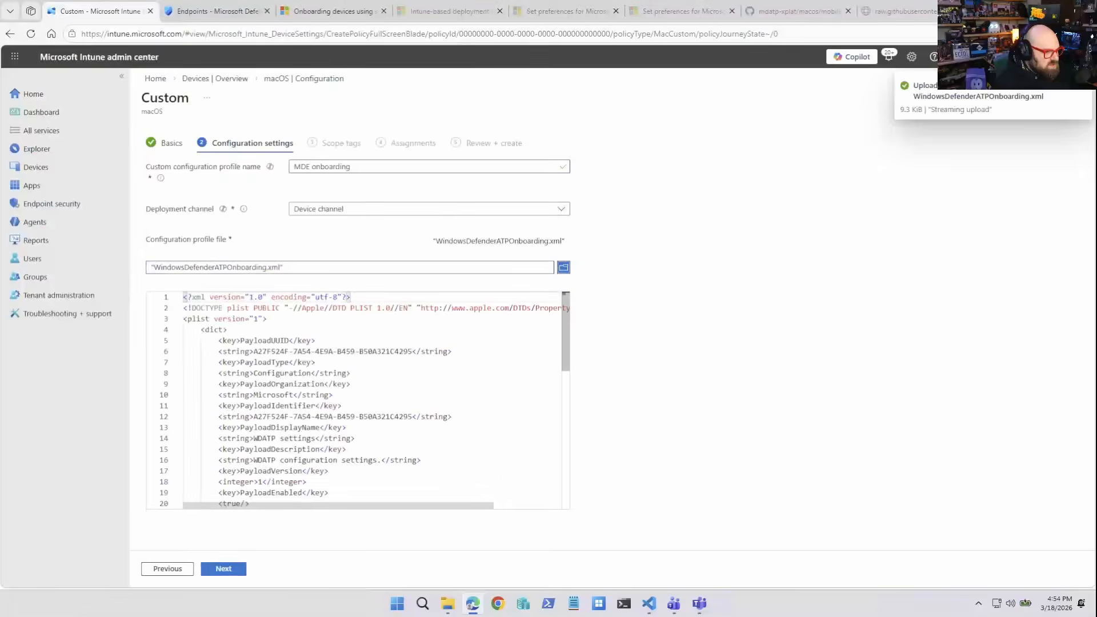
pyautogui.click(224, 568)
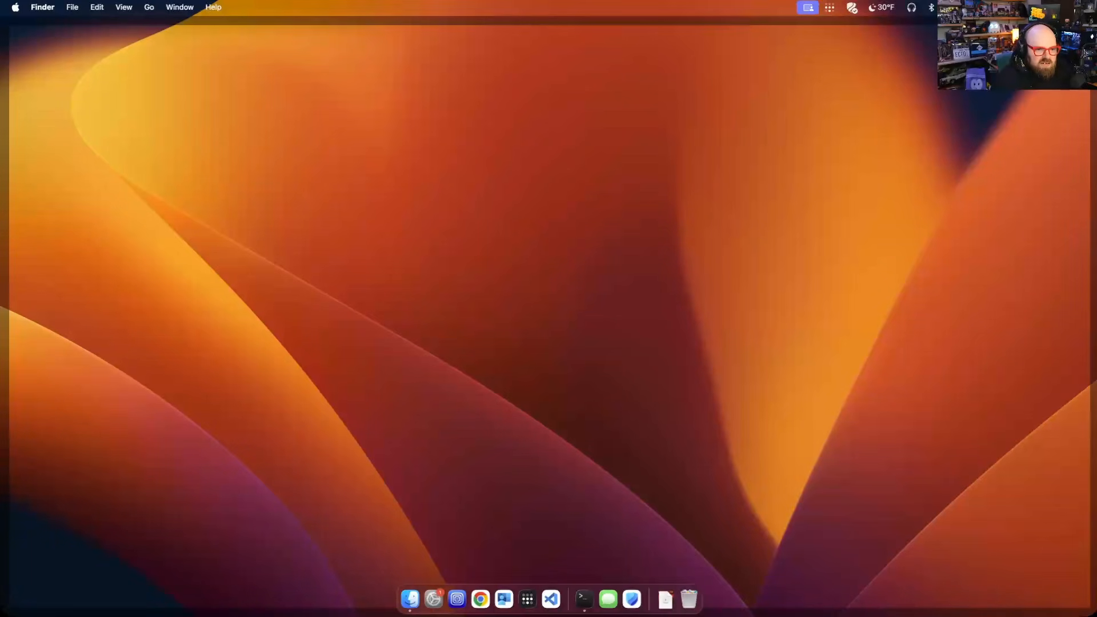
# - Switch to the Mac and open Microsoft Defender
pyautogui.click(852, 7)
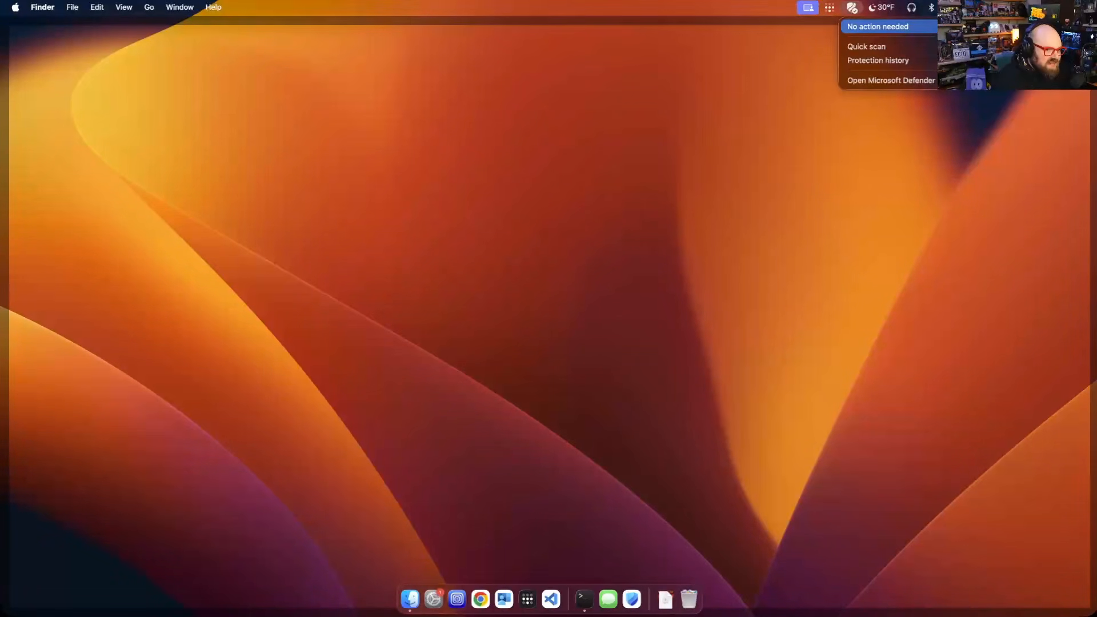
pyautogui.click(891, 80)
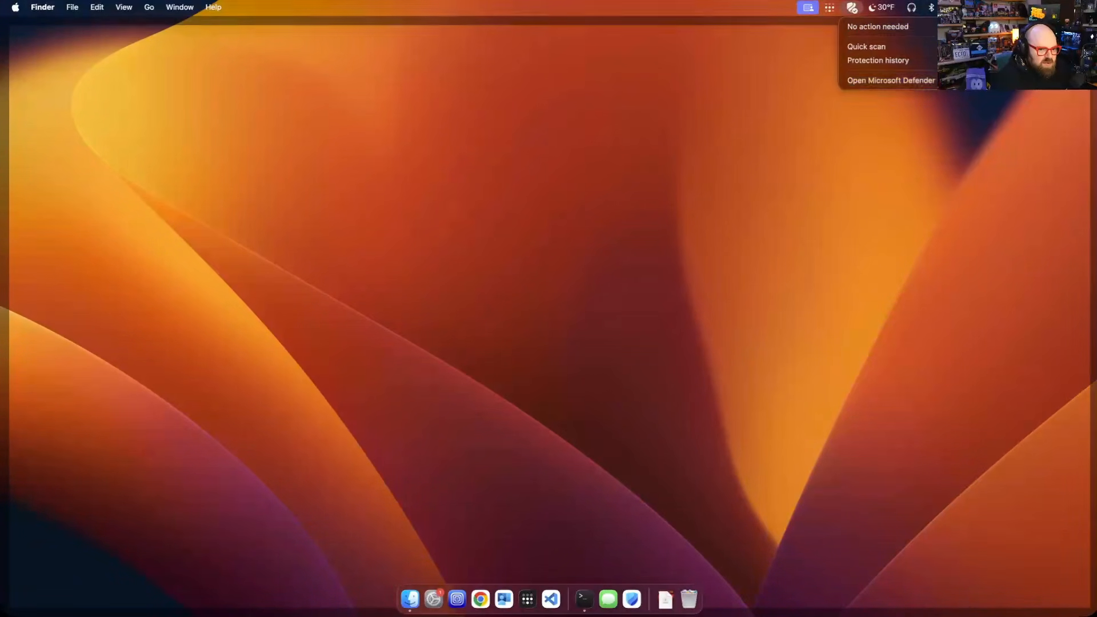